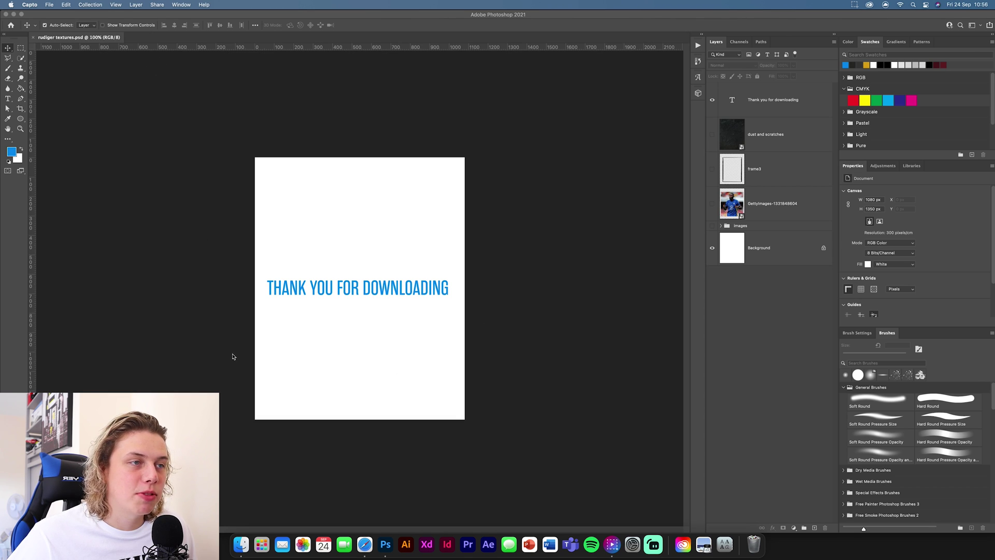
- Hide the "Thank you for downloading" text and briefly preview the photo, images group, frame3 and dust and scratches layers
left_click(712, 101)
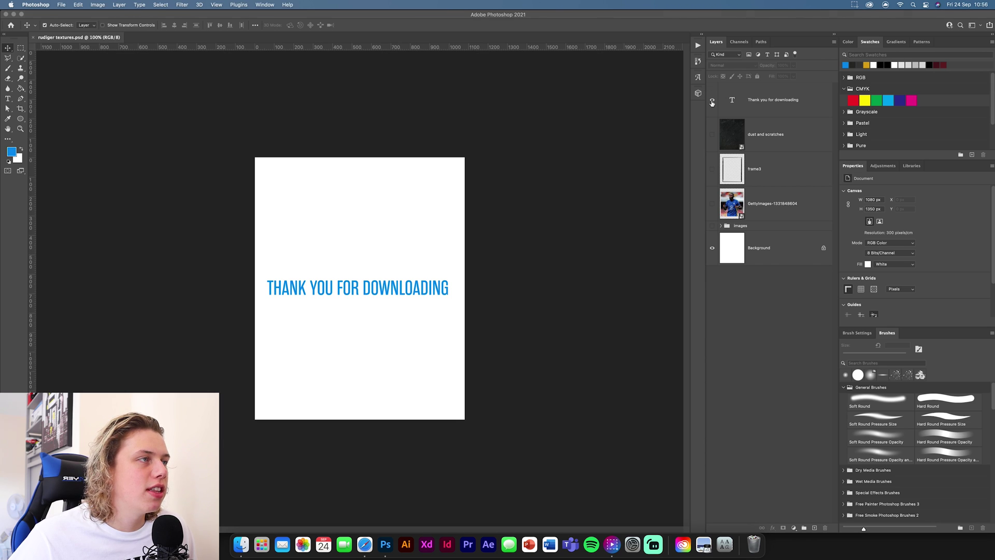
left_click(712, 203)
left_click(713, 203)
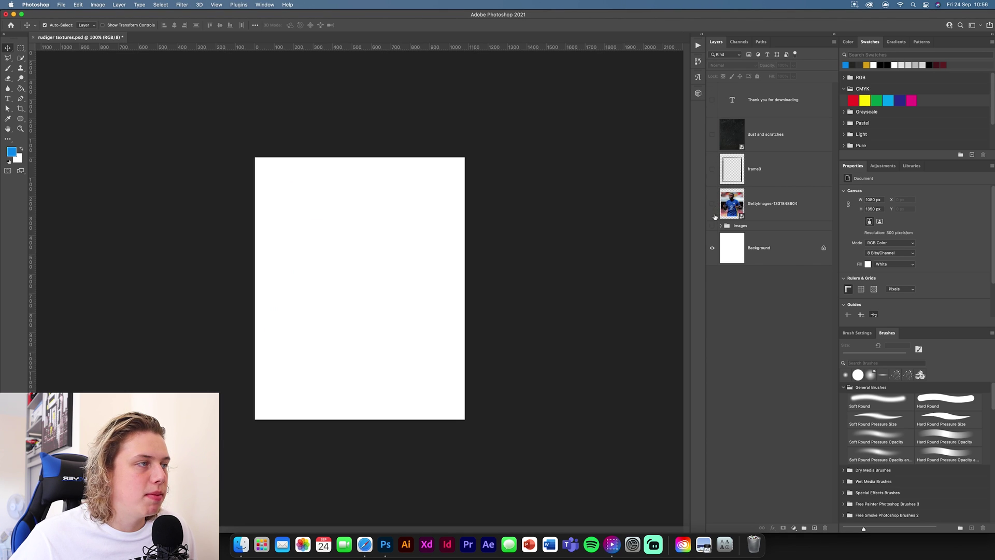
left_click(713, 226)
left_click(713, 226)
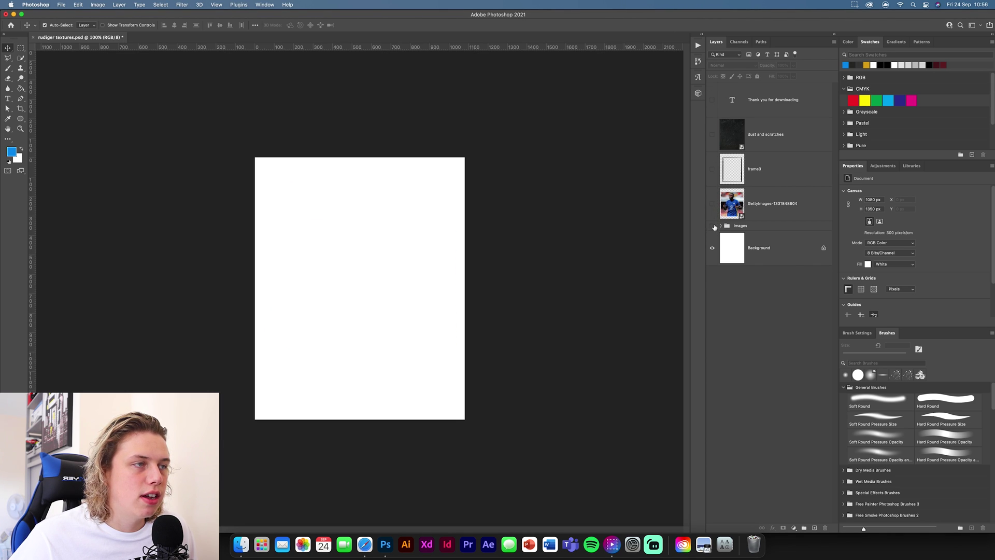
left_click(713, 169)
left_click(713, 169)
left_click(712, 135)
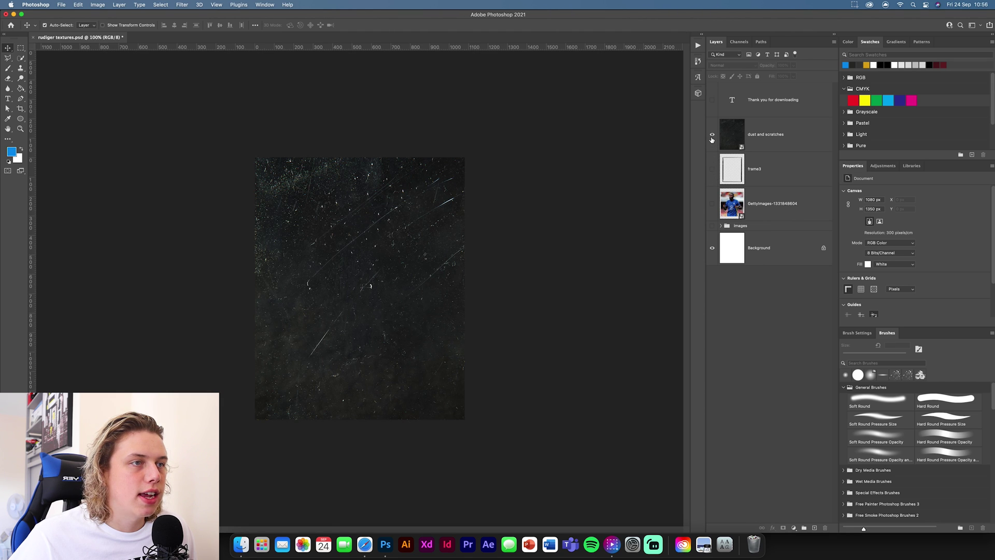
left_click(712, 135)
- Create a new 1080 x 1350 px RGB document at 300 pixels/cm with a white background from the instagram preset
right_click(138, 37)
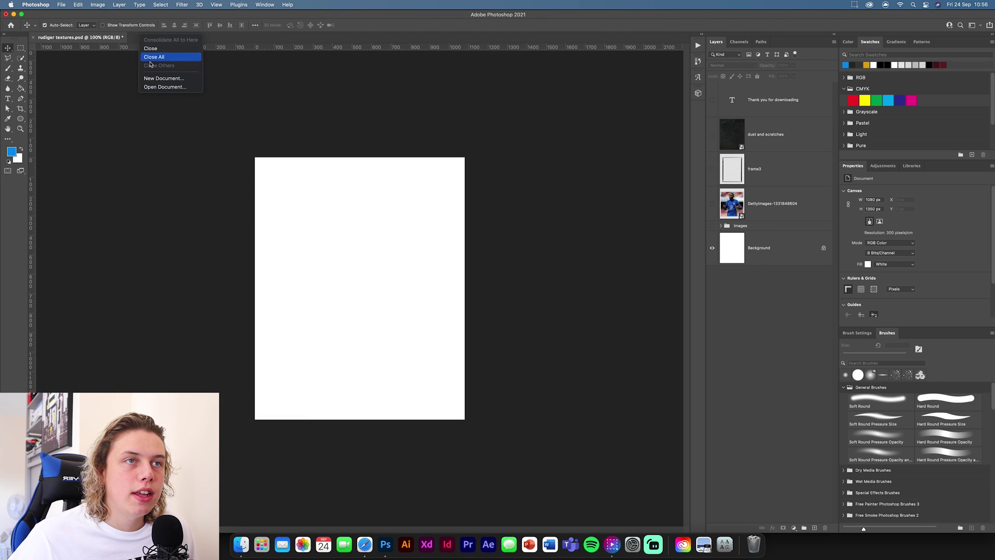
left_click(160, 79)
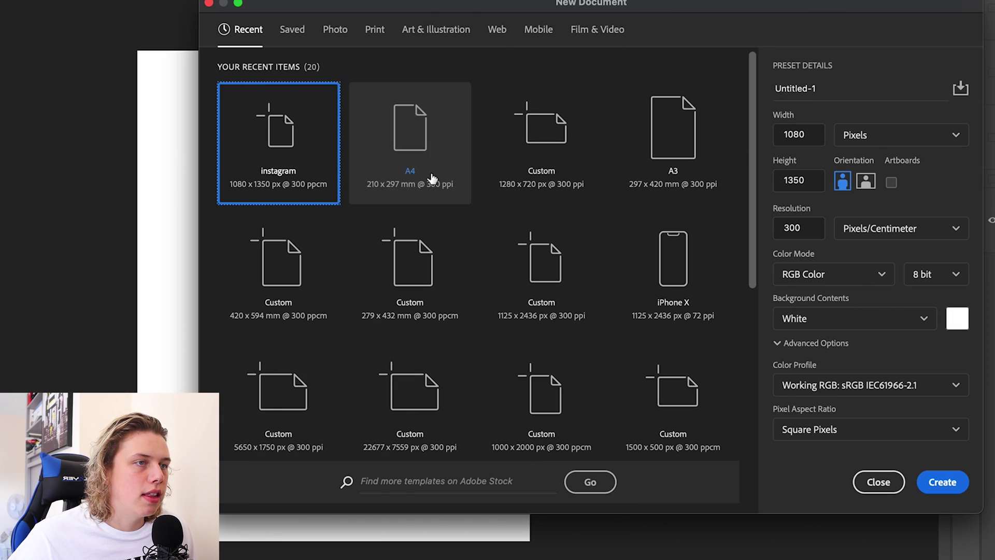
left_click(943, 483)
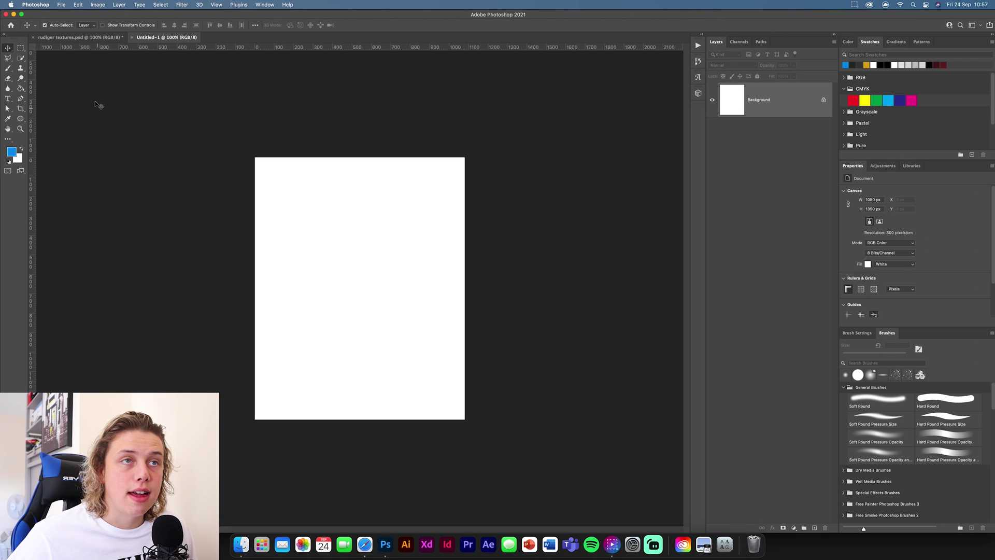
- Show the footballer photo in rudiger textures.psd and copy its layer into the new document, centred on the canvas
left_click(78, 38)
left_click(712, 203)
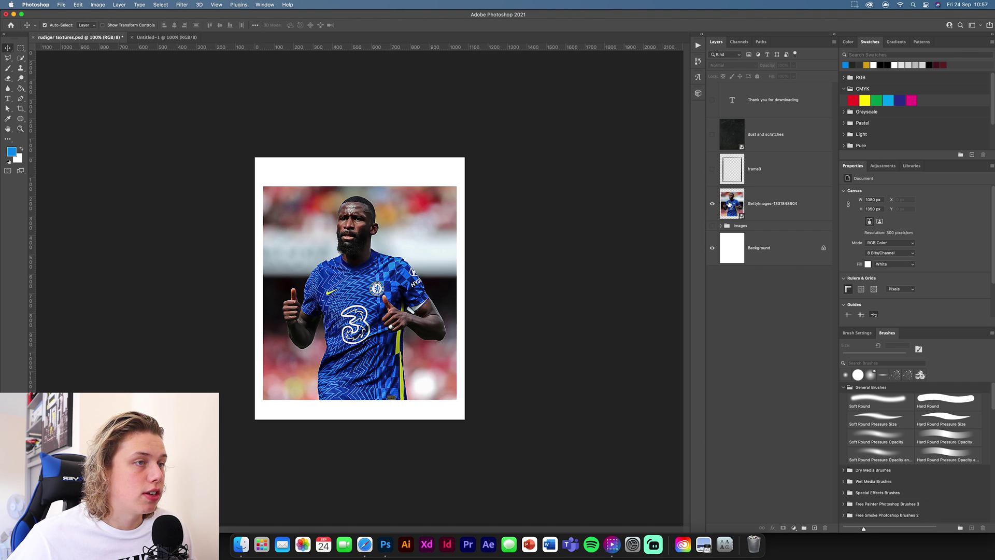
left_click(780, 216)
left_click_drag(784, 216, 342, 270)
key("super+t")
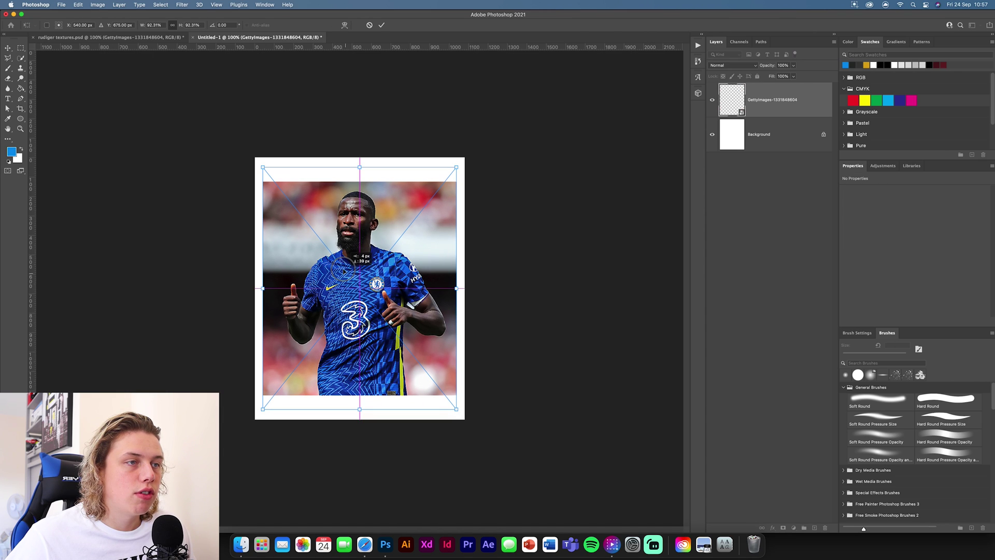
left_click(381, 25)
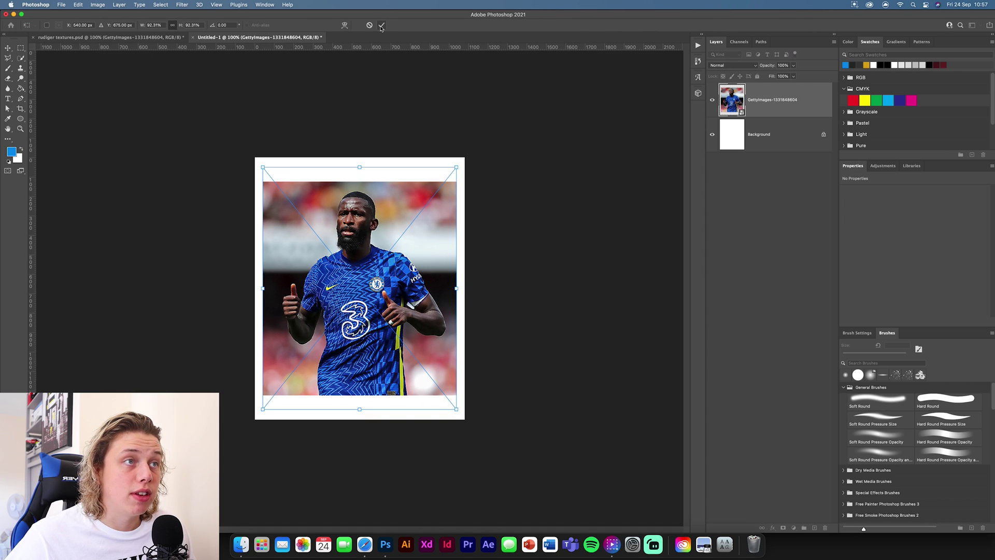
- Open the photo's smart object contents and inspect the High Pass filter's radius and blending options
double_click(734, 104)
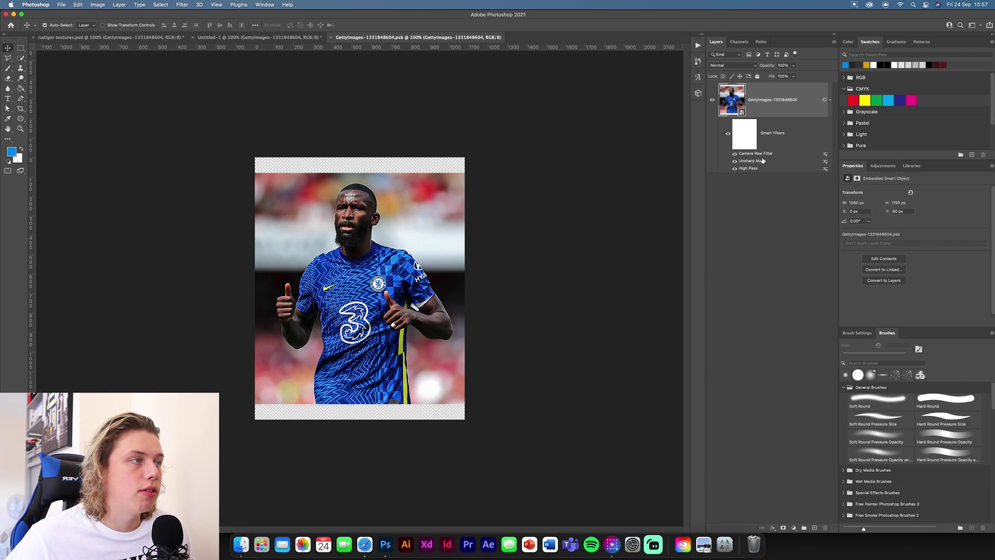
double_click(750, 169)
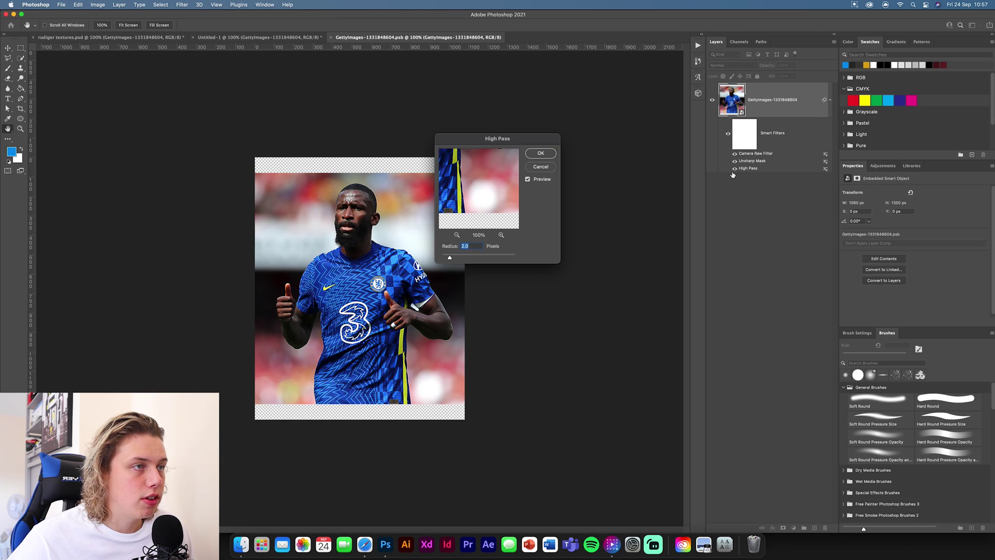
left_click(540, 153)
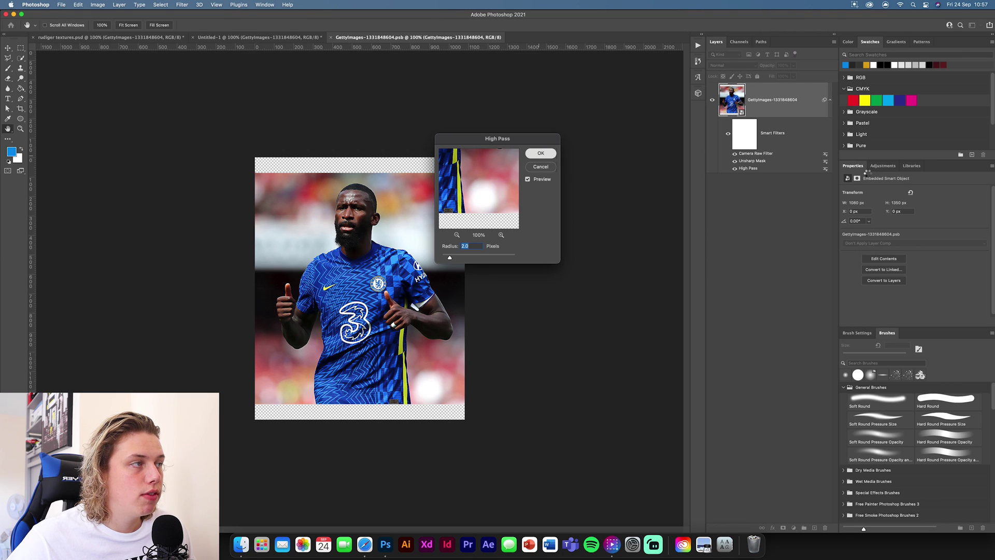
double_click(825, 169)
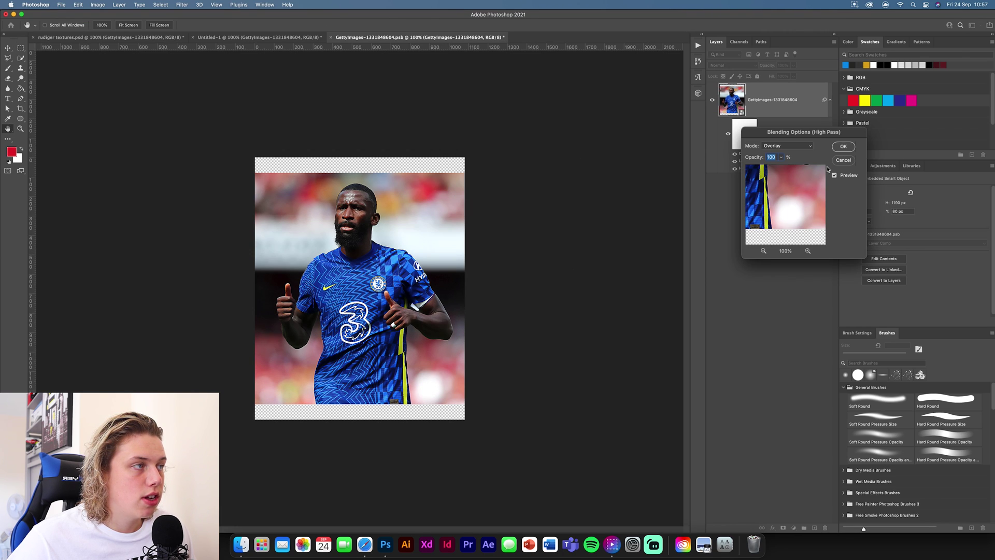
left_click(785, 147)
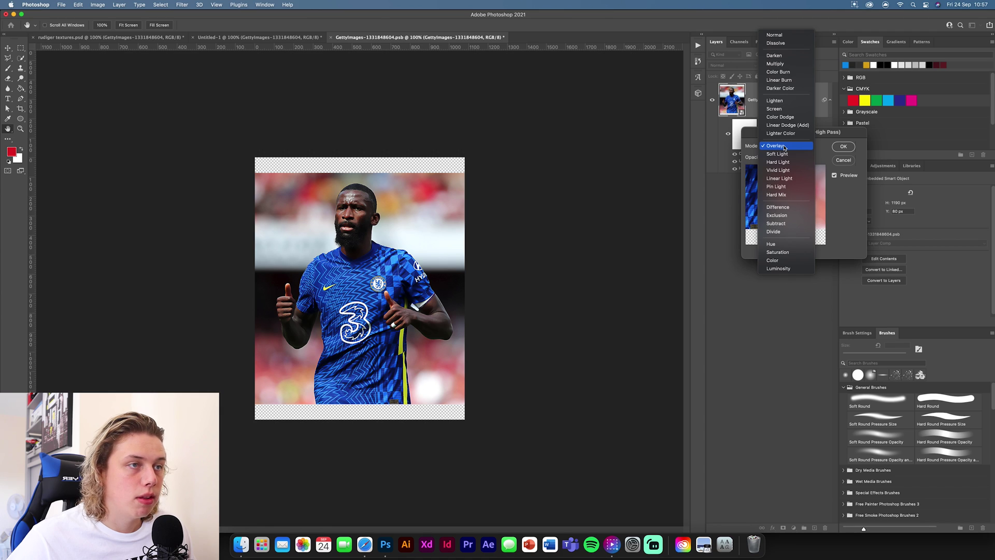
left_click(785, 147)
left_click(848, 146)
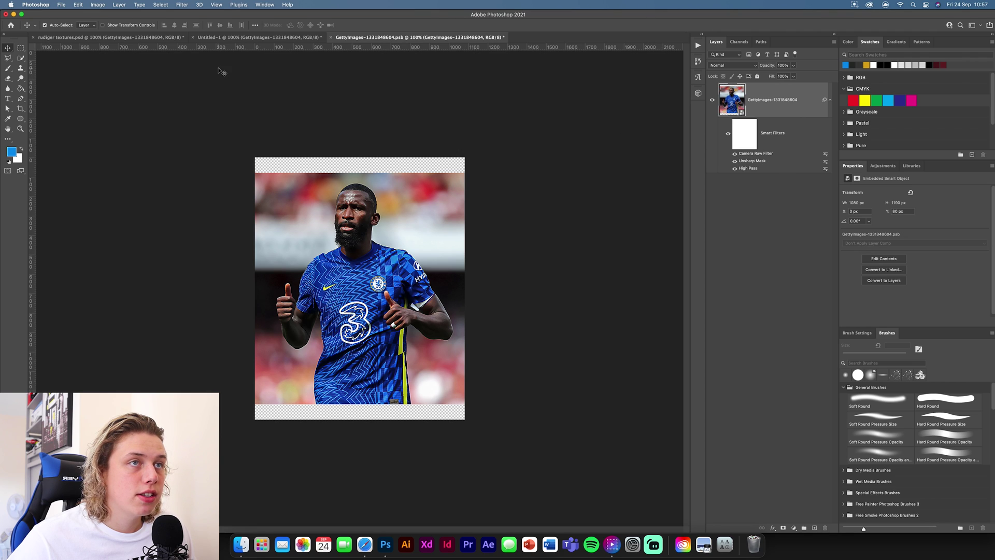
- Review the Unsharp Mask smart filter's amount, radius and threshold
left_click(182, 5)
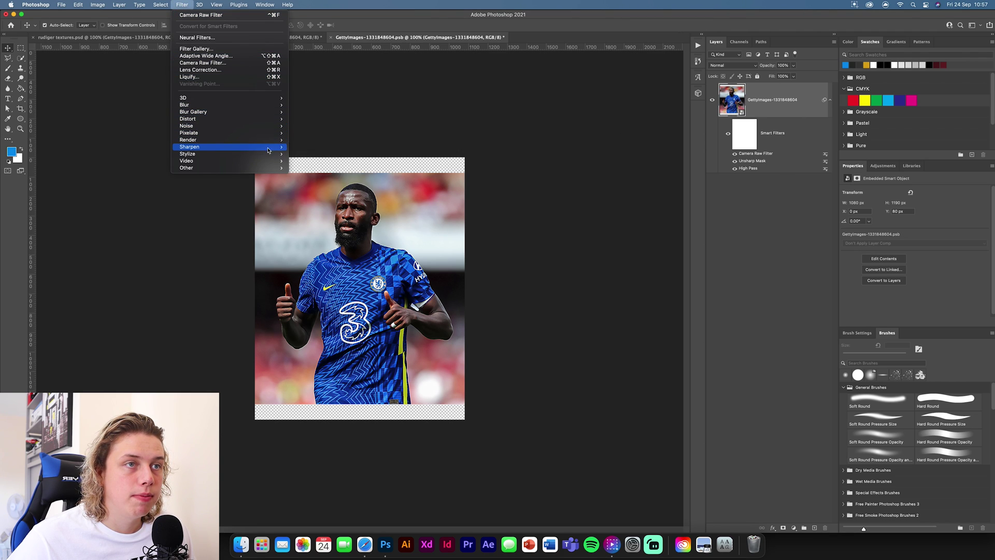
left_click(762, 169)
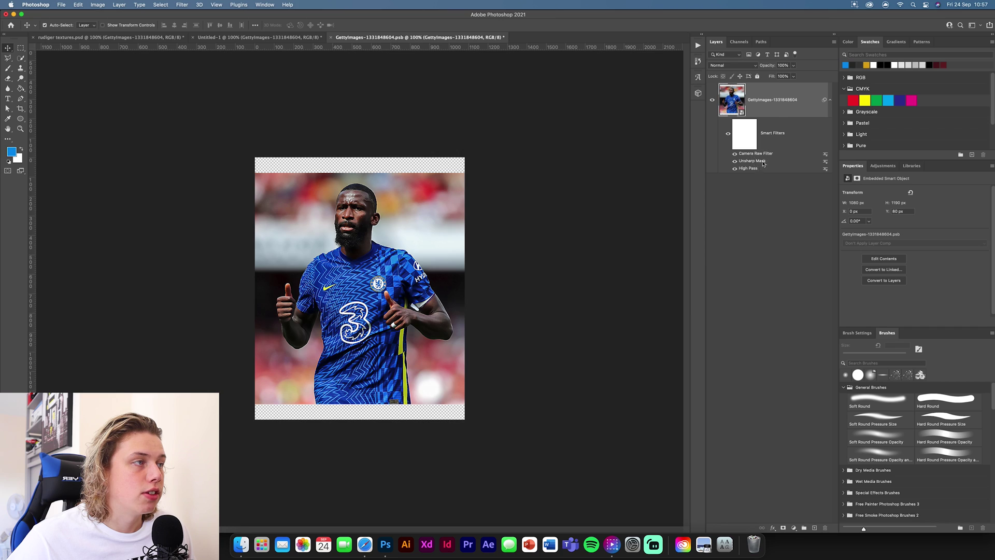
double_click(753, 160)
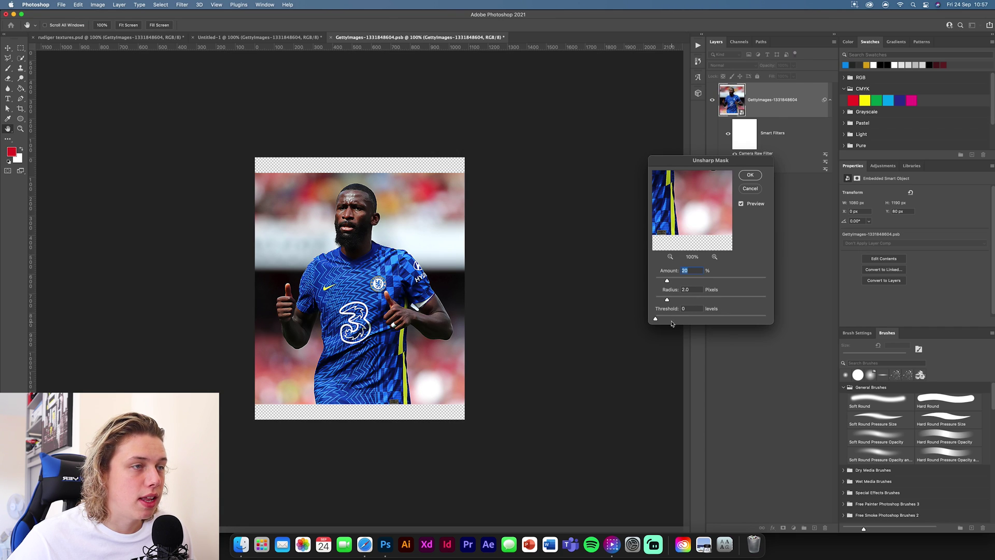
left_click(750, 175)
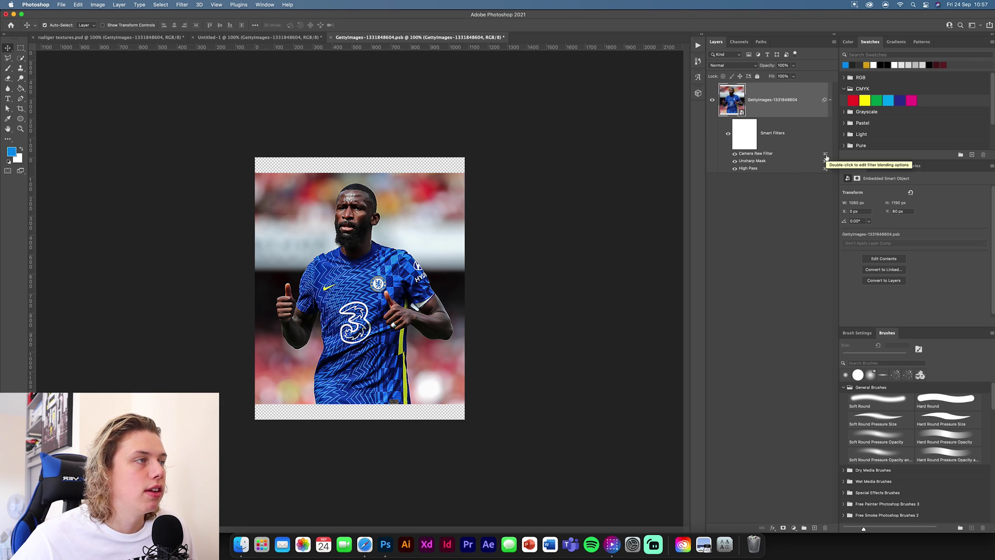
- Inspect the Camera Raw smart filter's Basic and Detail settings and its blending options
double_click(770, 156)
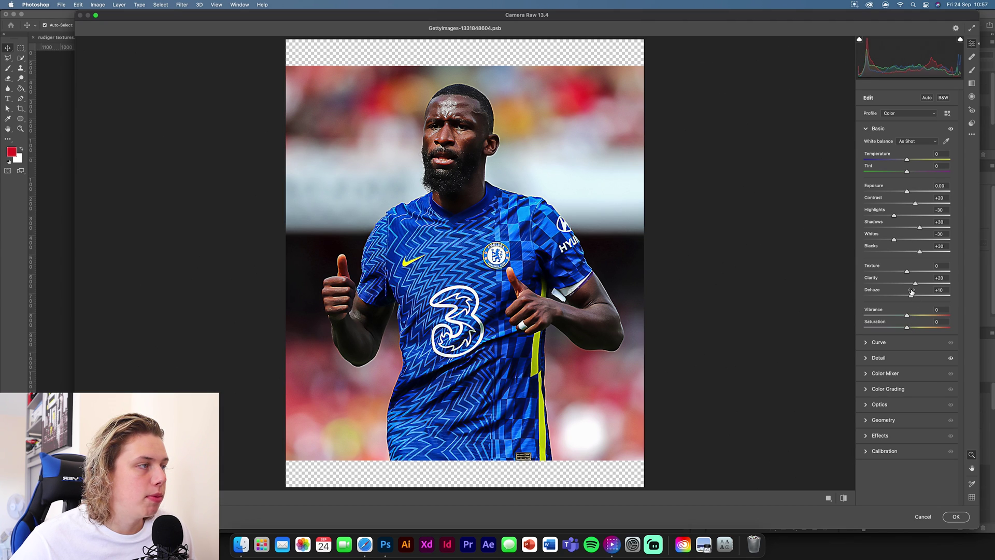
left_click(866, 359)
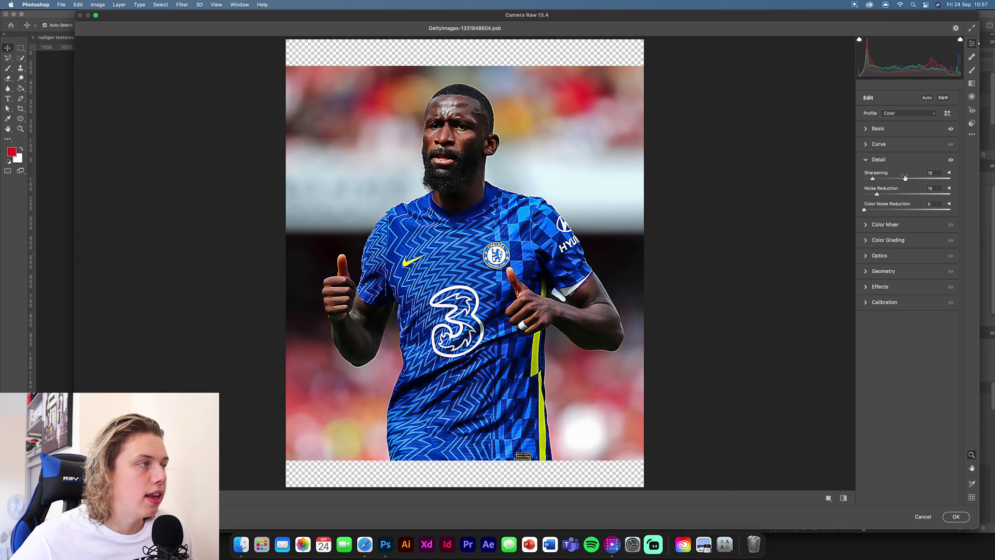
key("Return")
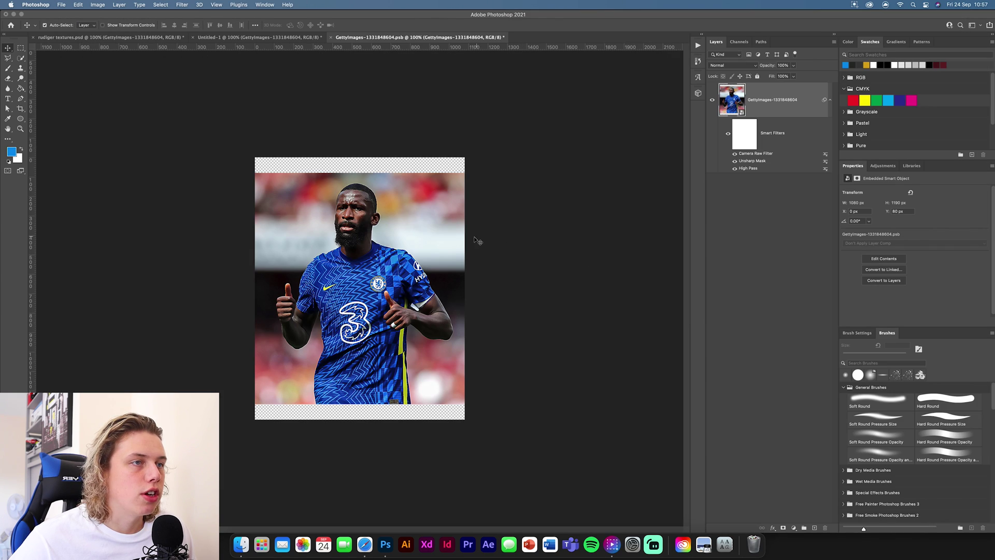
double_click(825, 158)
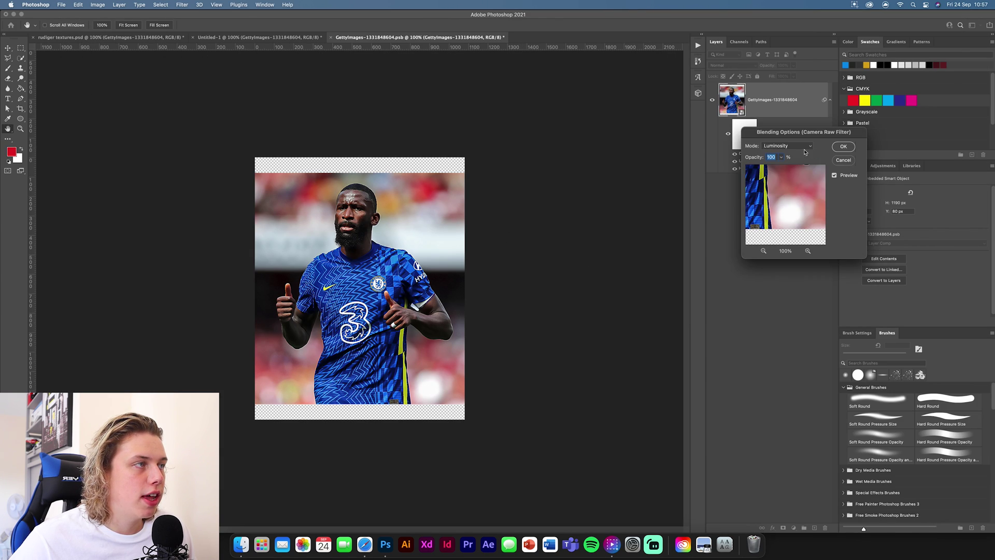
left_click(844, 147)
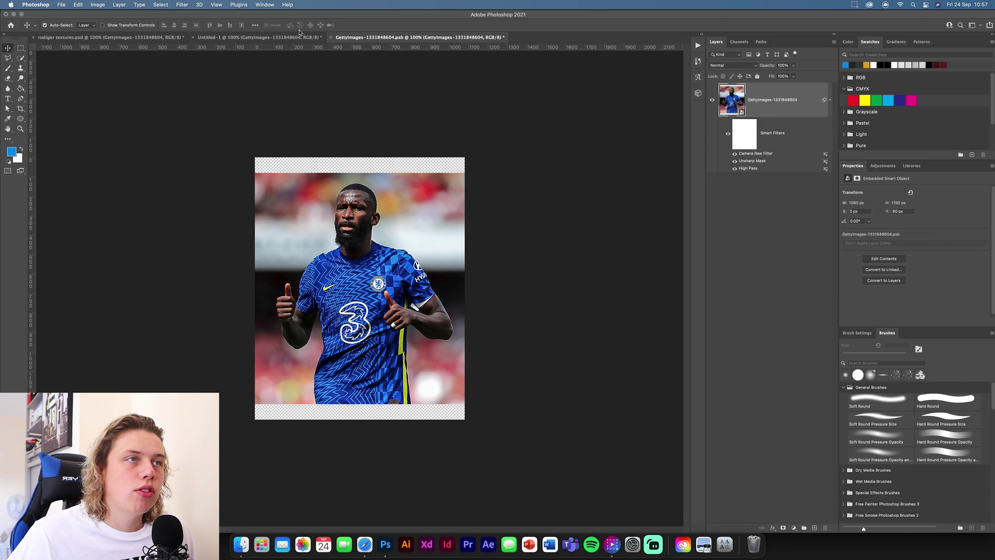
- Close the smart object document and rename the photo layer in the new document "rudiger main"
left_click(331, 38)
left_click(523, 194)
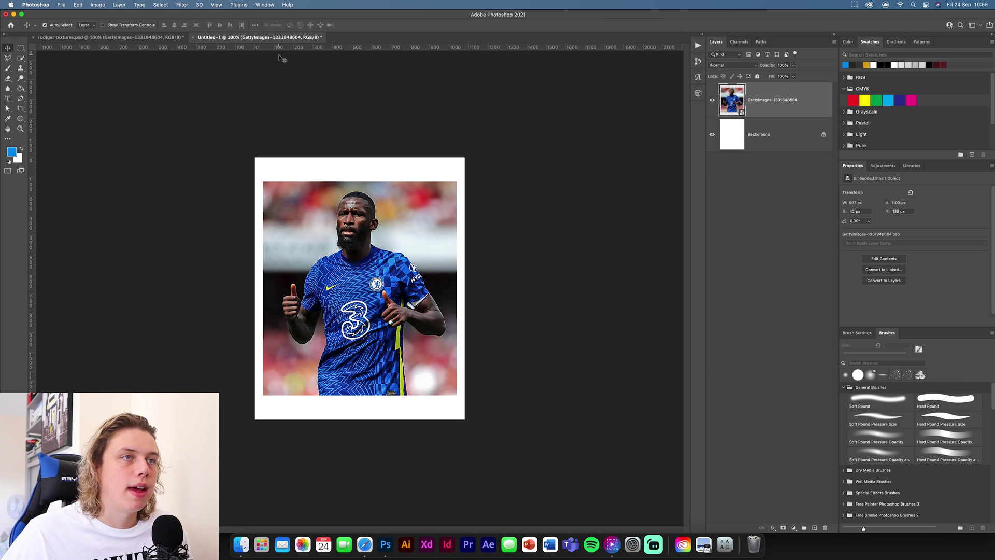
double_click(773, 99)
type("rudiger main")
key("Return")
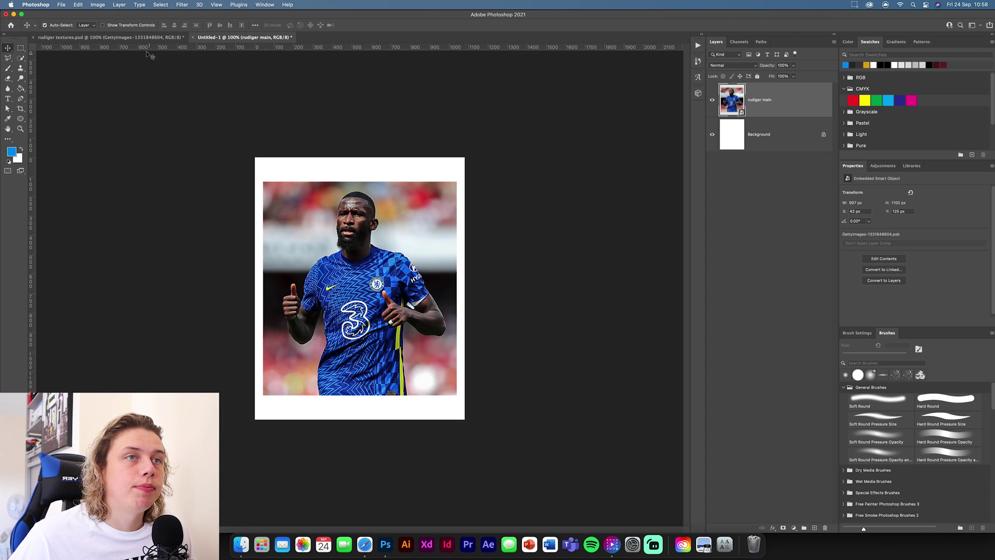
- Copy the frame3 layer from rudiger textures.psd into the new document and centre it over the photo
left_click(130, 37)
left_click(777, 169)
left_click(712, 169)
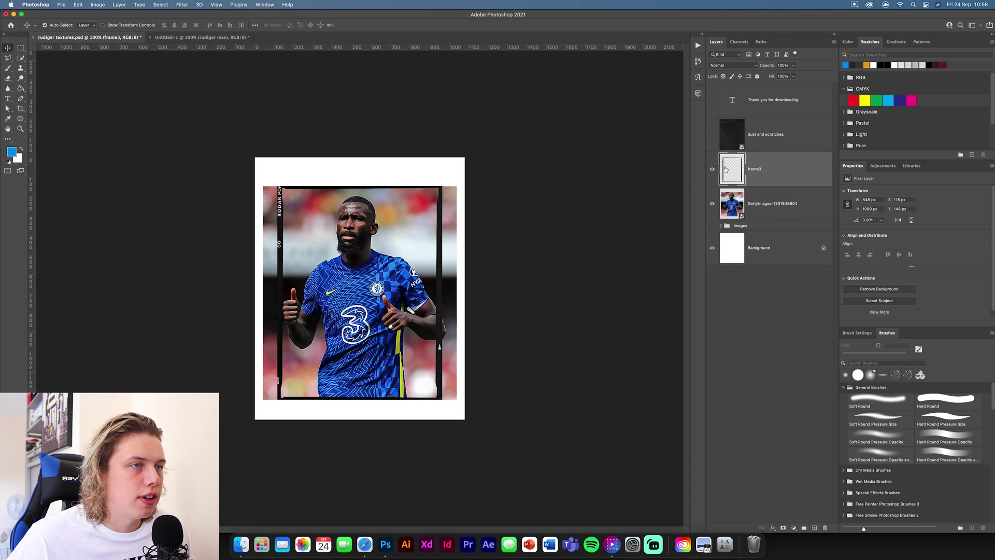
left_click_drag(792, 172, 392, 274)
key("super+t")
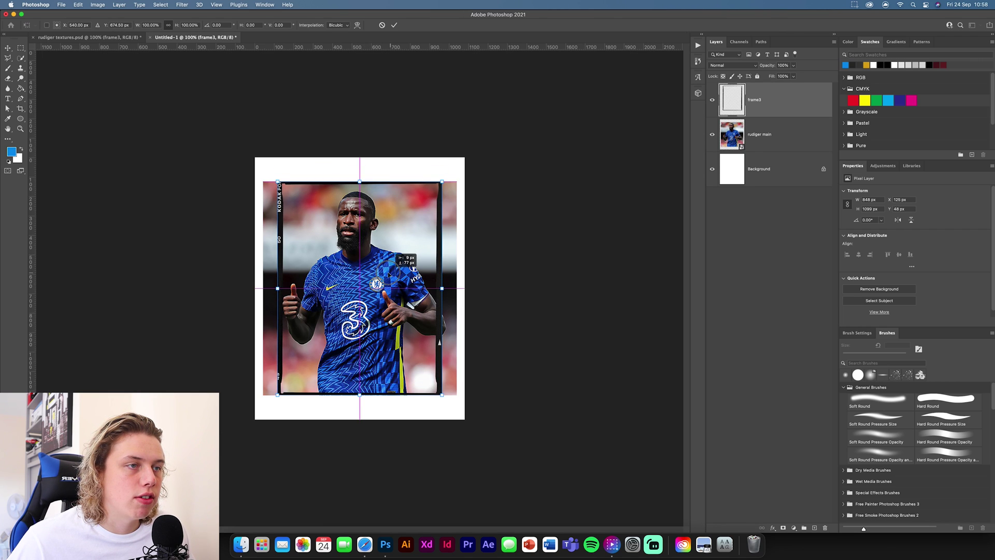
left_click(394, 26)
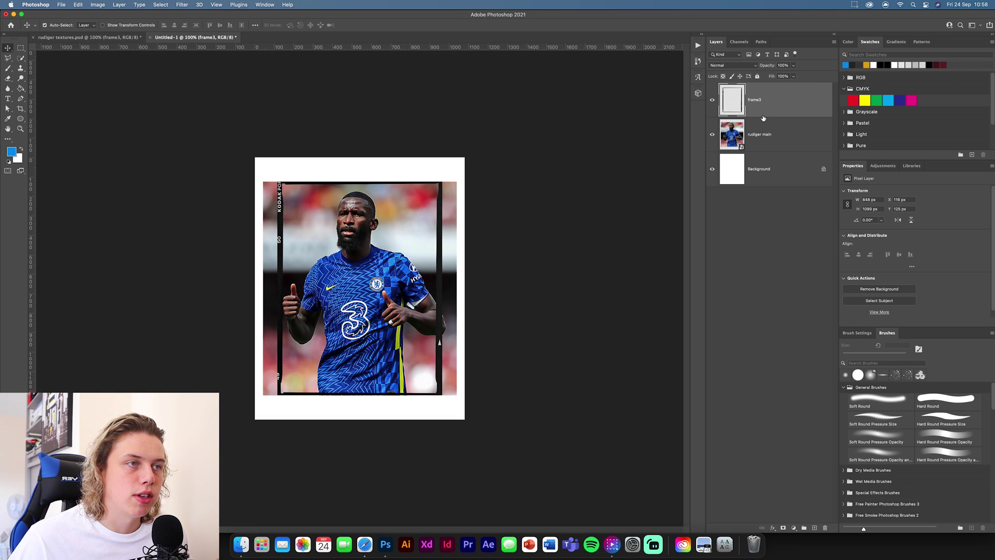
- Mask the rudiger main layer with a rectangular selection along the film frame to hide the photo outside it
left_click(18, 49)
left_click(767, 141)
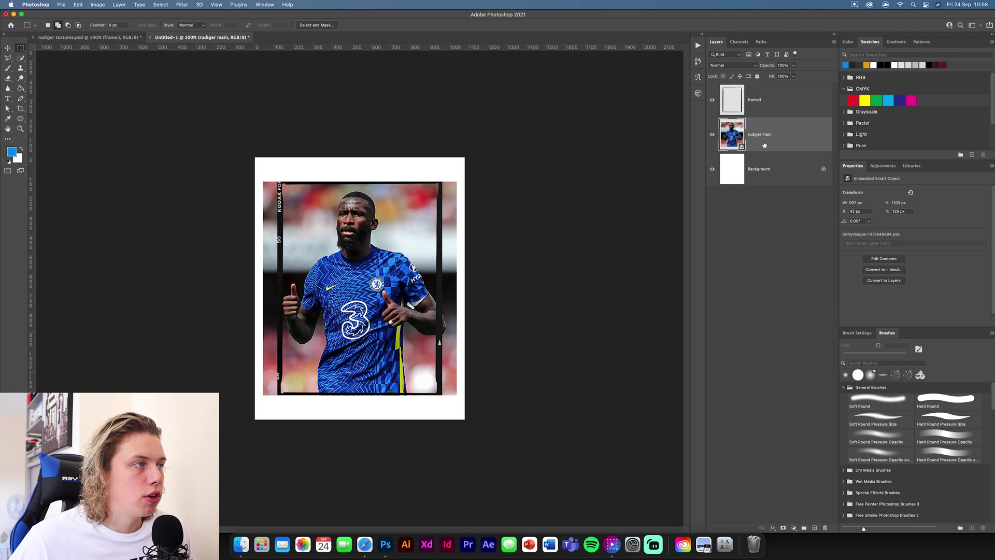
left_click_drag(279, 182, 439, 395)
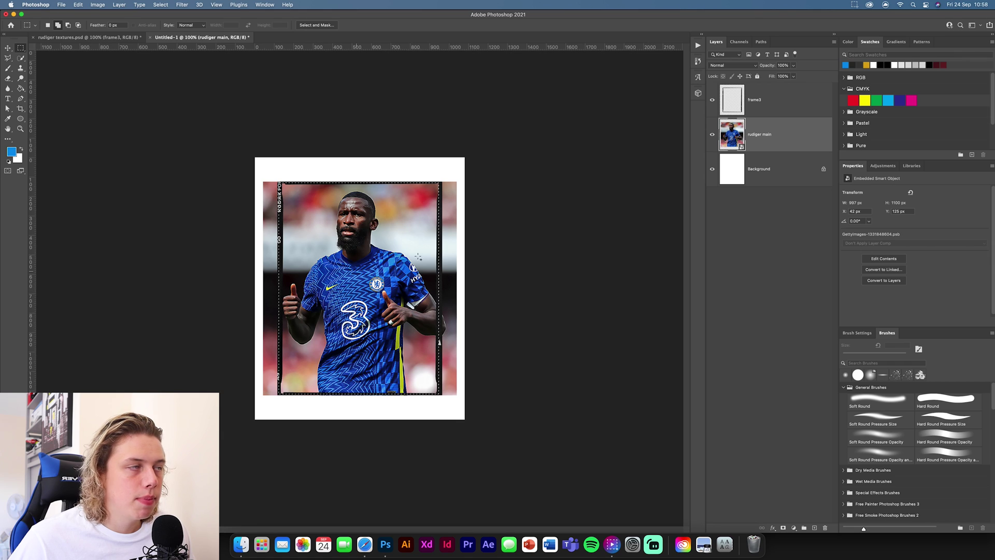
left_click(784, 528)
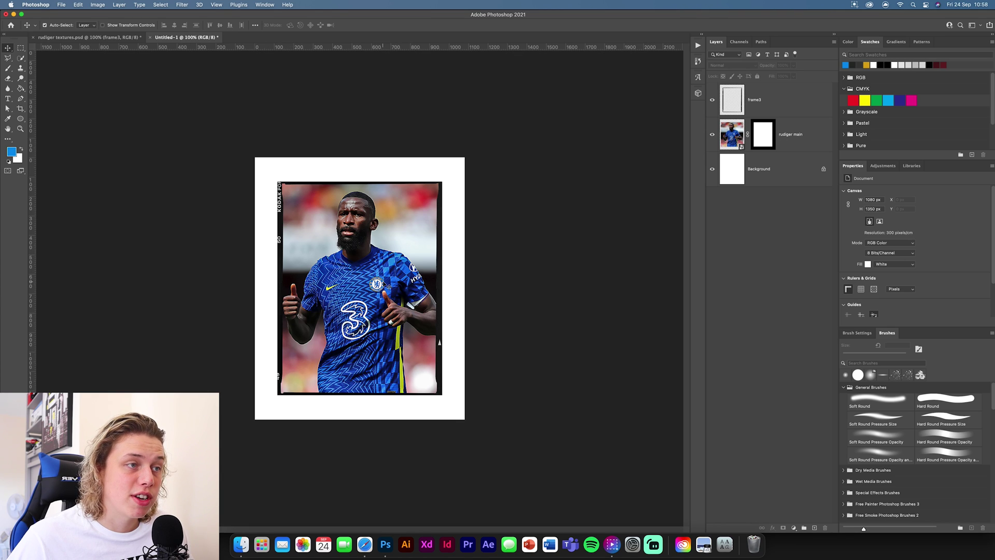
- Add the text "chelsea" on the white margin beside the frame's right strip and colour it white
left_click(777, 110)
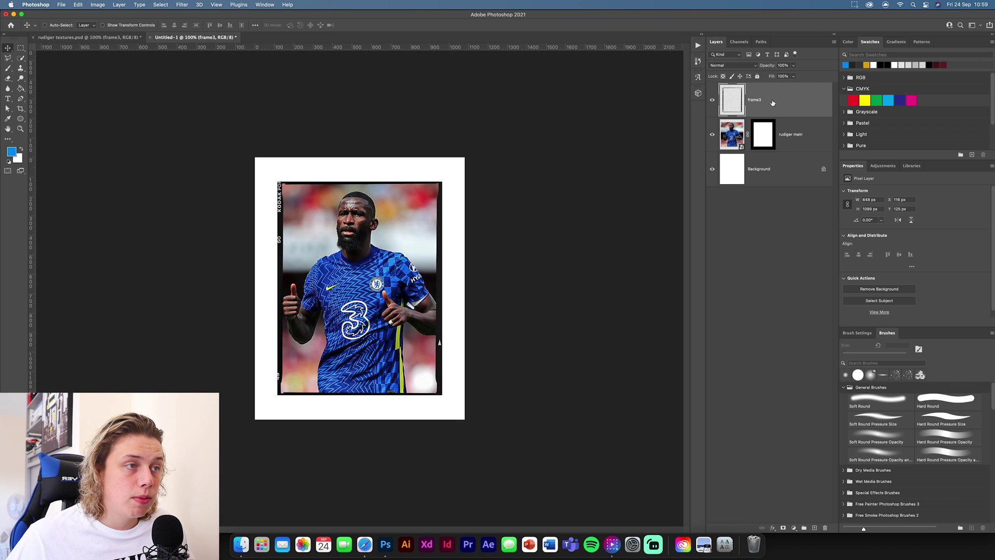
key("super+equal")
key("super+equal")
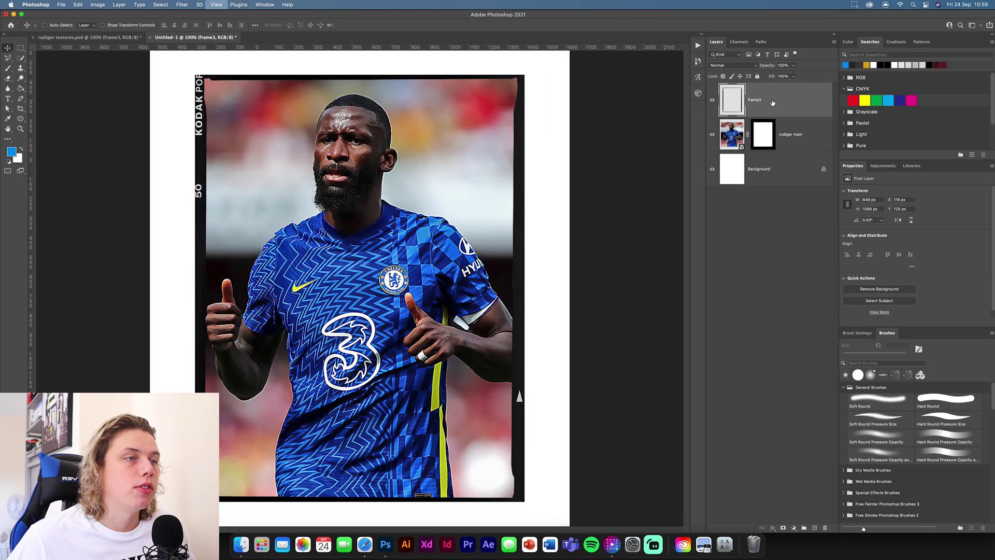
scroll(535, 230, "right", 5)
scroll(536, 229, "down", 3)
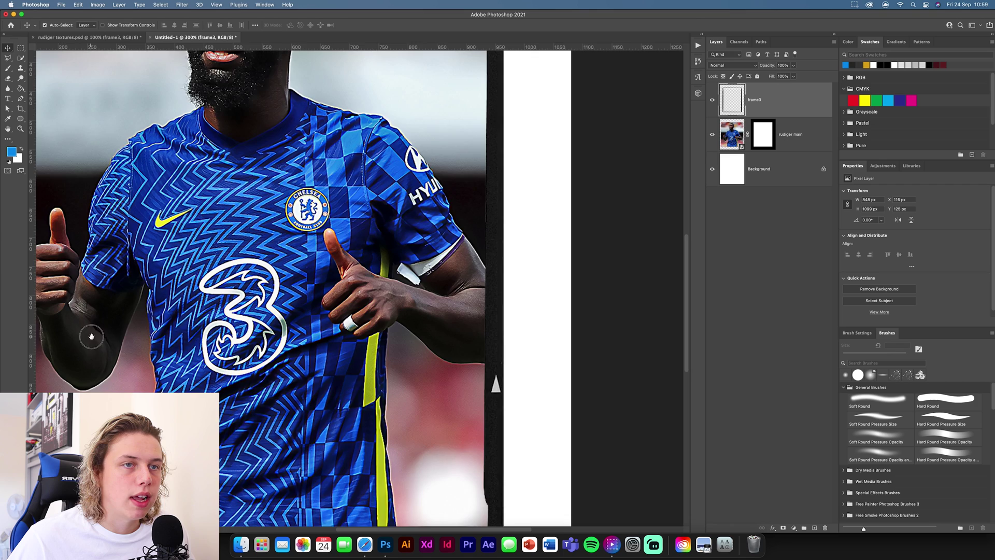
scroll(83, 337, "left", 10)
scroll(319, 224, "right", 2)
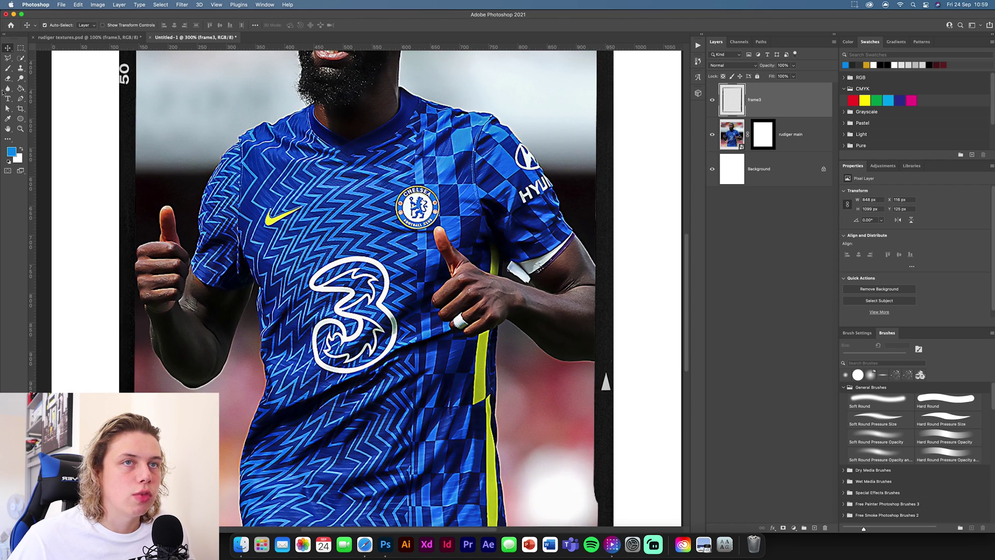
left_click(7, 99)
scroll(570, 212, "right", 10)
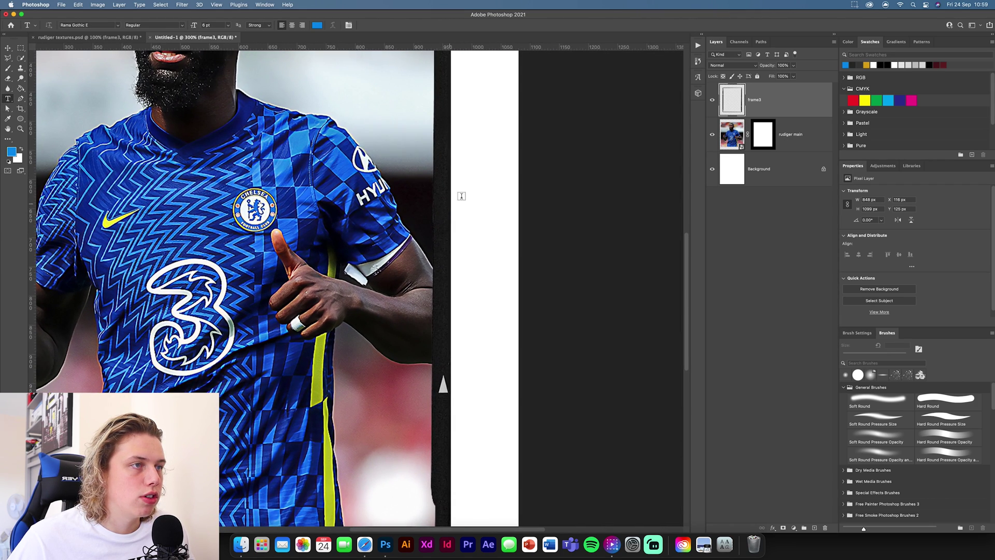
type("chelsea")
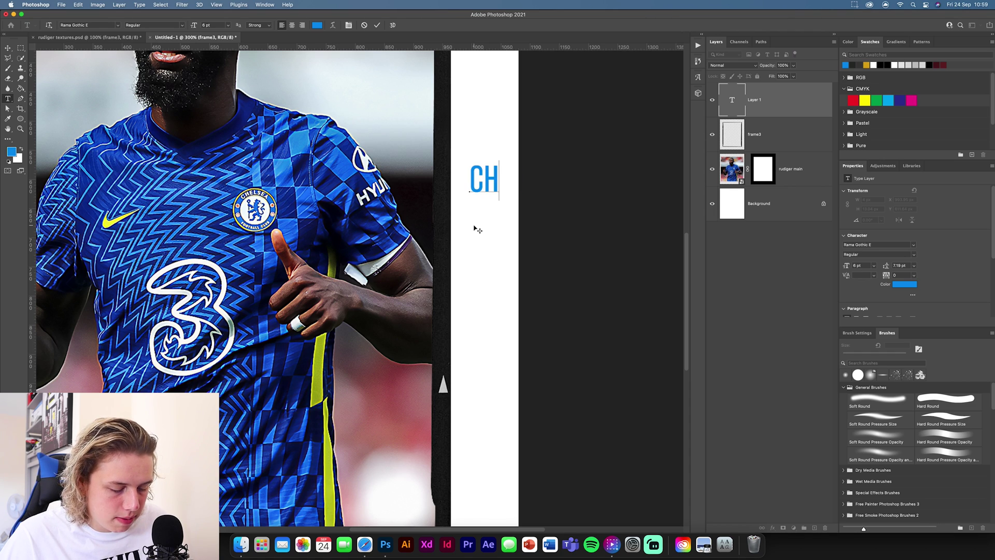
key("Escape")
key("v")
left_click(874, 66)
- Rotate the chelsea text 90°, scale it to about 41% and fit it inside the frame's right black strip
key("ctrl+t")
left_click_drag(487, 182, 455, 223)
left_click_drag(445, 188, 446, 158)
key("super+equal")
key("super+equal")
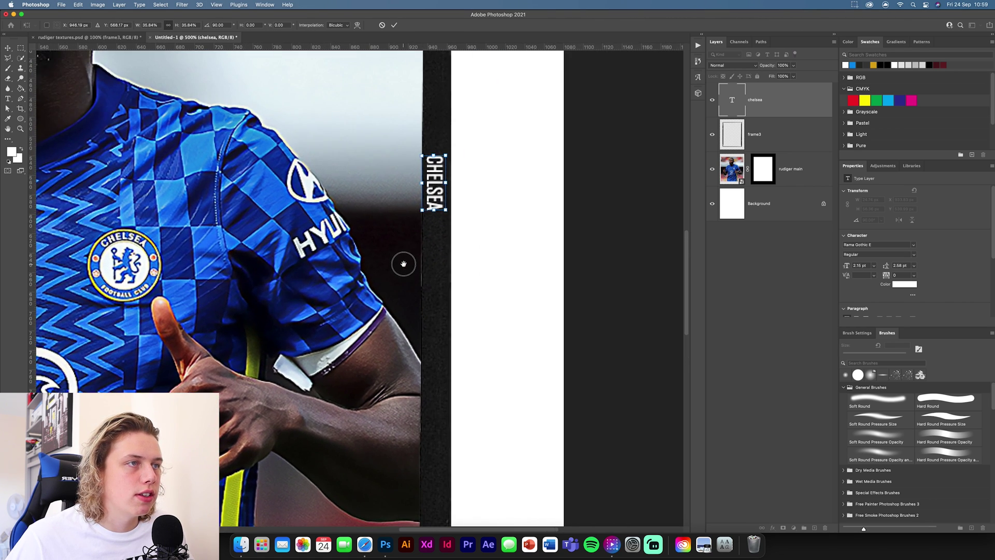
left_click_drag(445, 209, 435, 202)
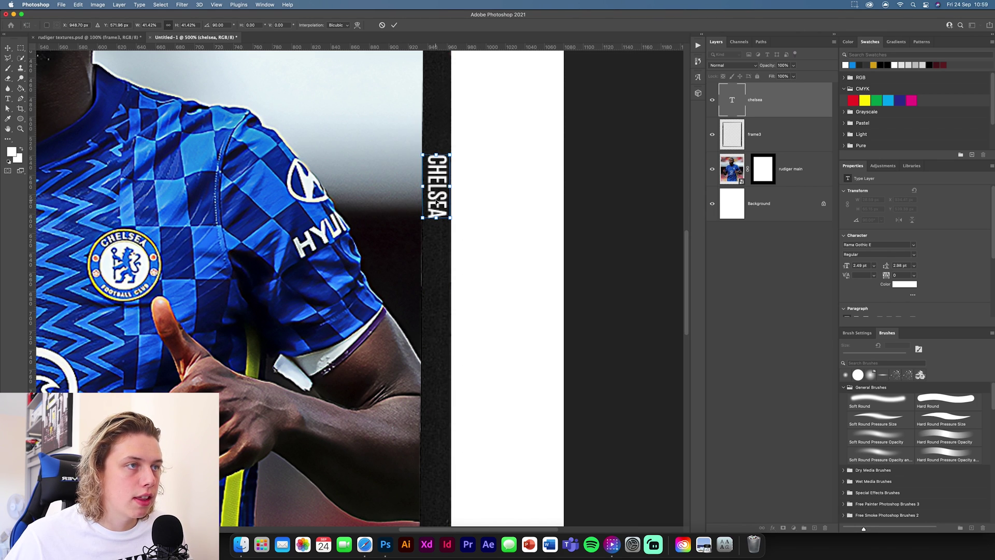
left_click(394, 25)
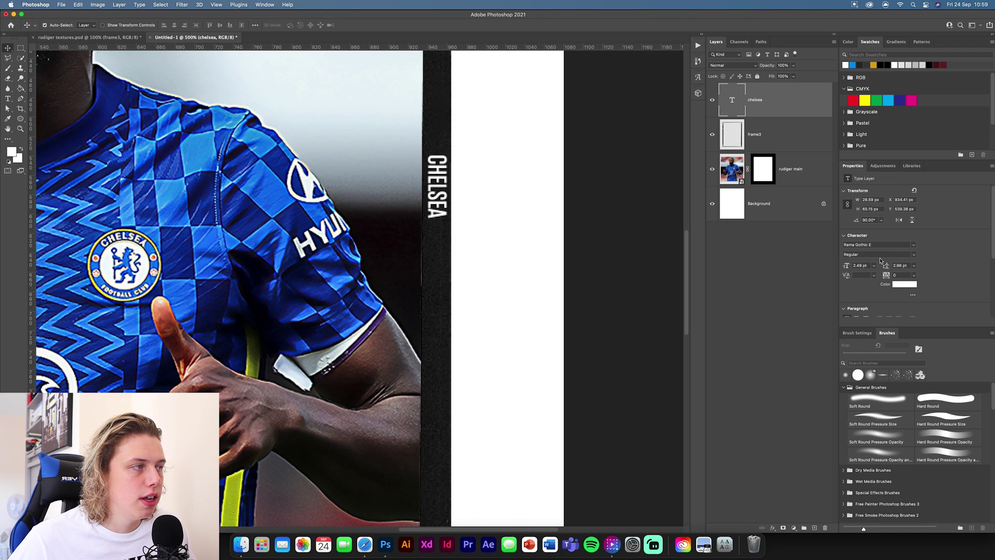
- Set the chelsea text's tracking to 1000 so the letters spread along the strip
left_click(886, 278)
left_click_drag(885, 278, 905, 280)
key("shift+Down")
key("shift+Down")
key("shift+Down")
key("shift+Down")
key("shift+Down")
key("shift+Down")
key("shift+Down")
key("shift+Down")
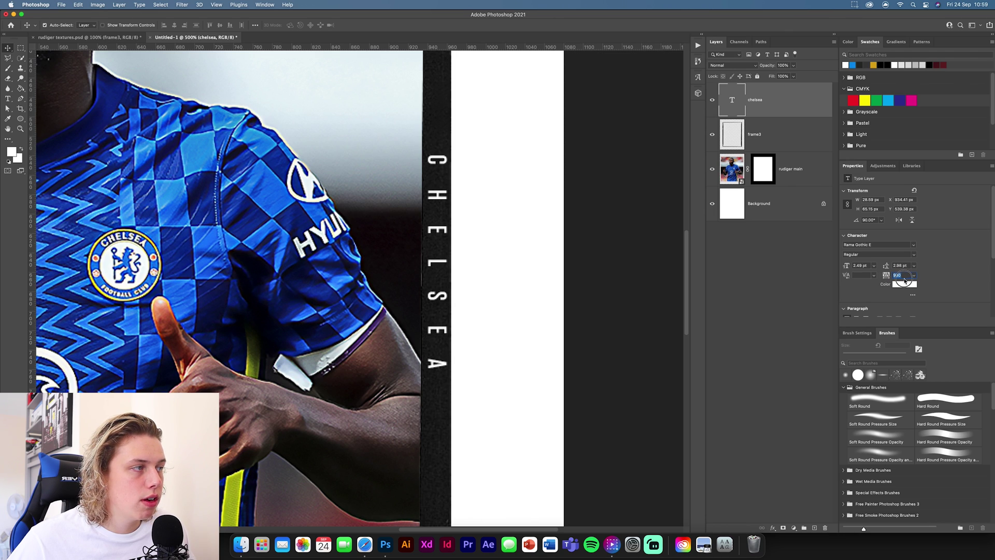
key("shift+Up")
key("Return")
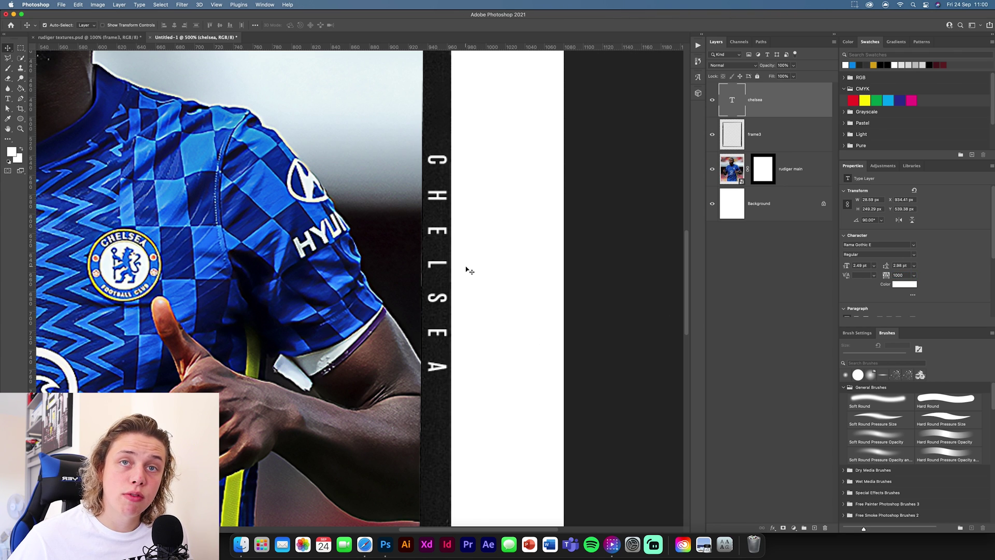
- Duplicate the chelsea text, rotate the copy to -90° and place it on the frame's left black strip
scroll(469, 269, "down", 5)
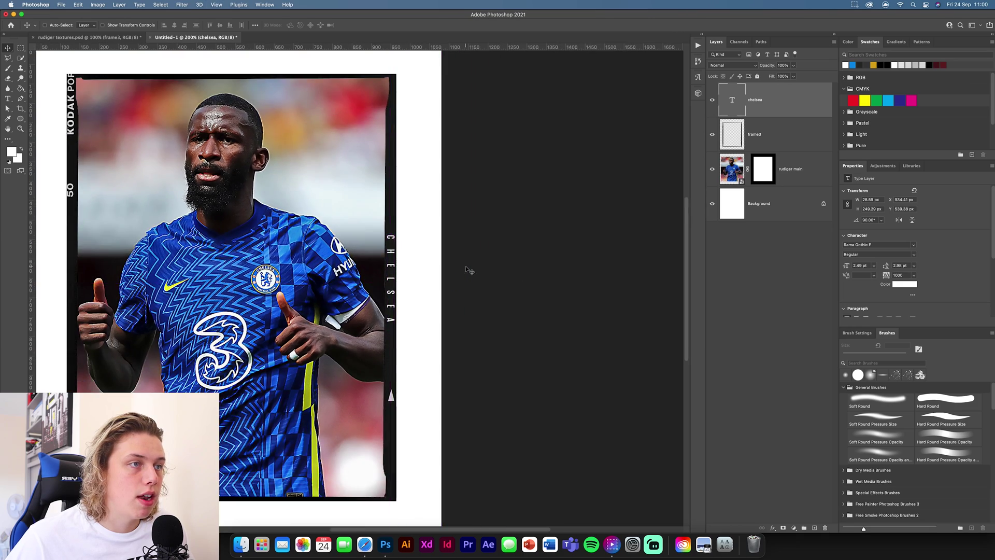
scroll(469, 270, "up", 3)
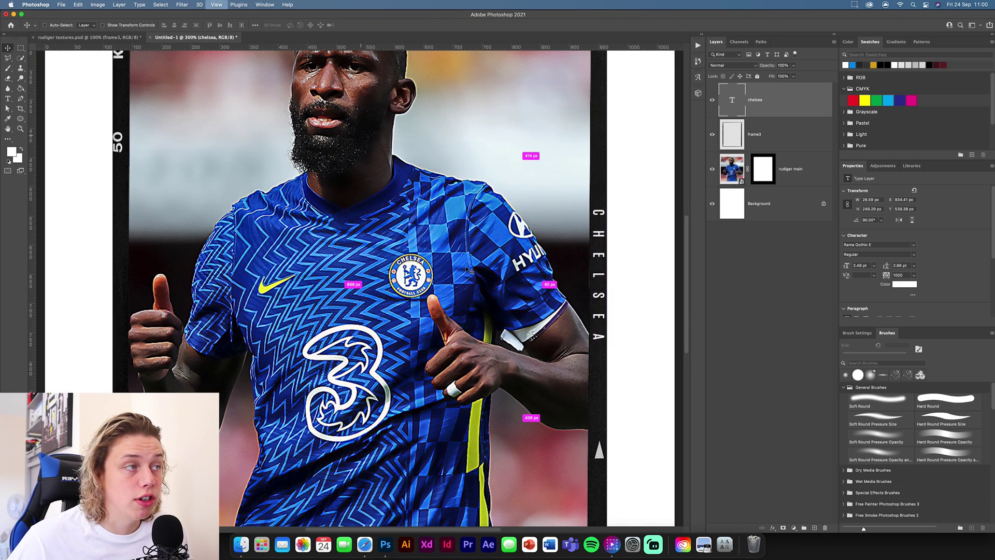
key("super+j")
key("super+t")
left_click_drag(600, 234, 154, 290)
key("Return")
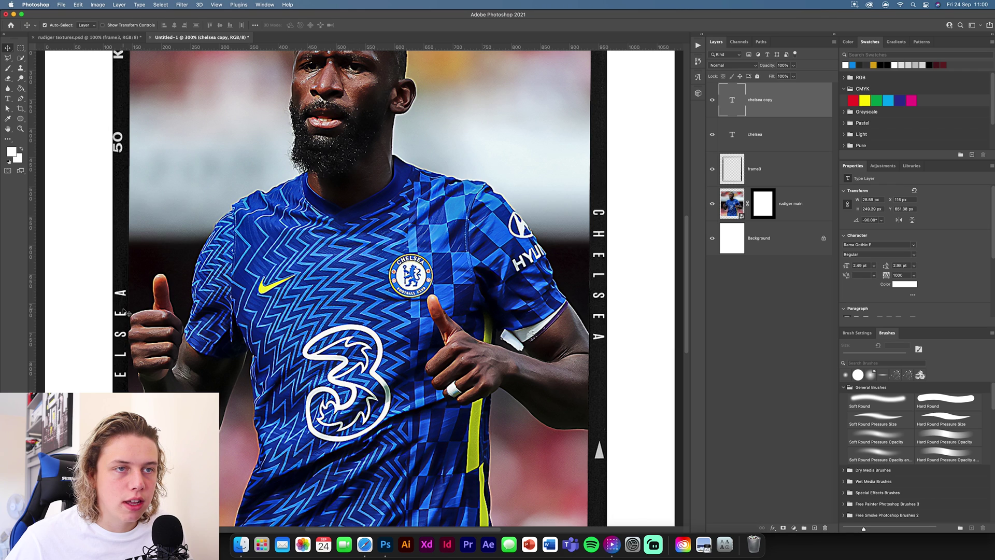
- Replace the copied text on the left strip with "come on the blues"
double_click(121, 321)
type("COME ON")
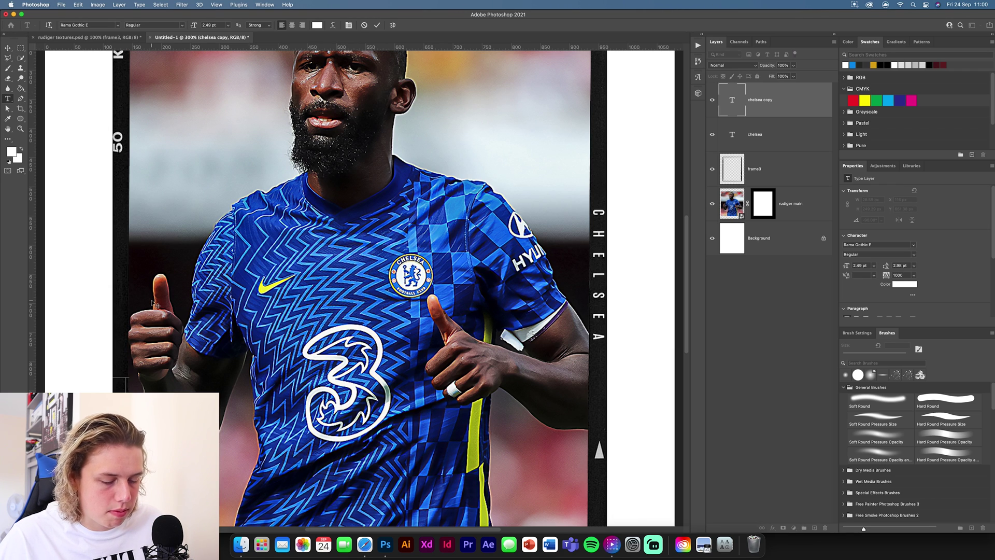
type(" THE BLUES")
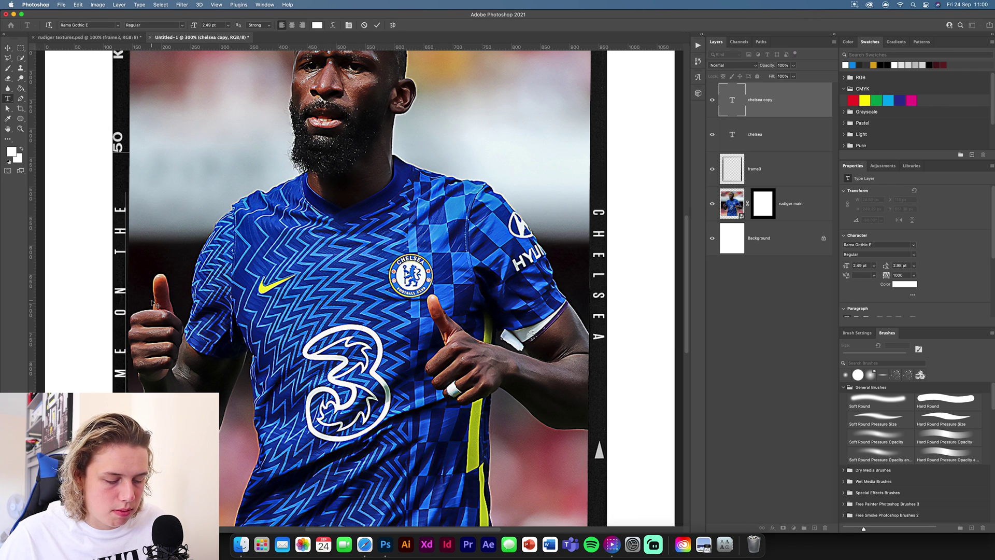
left_click(376, 24)
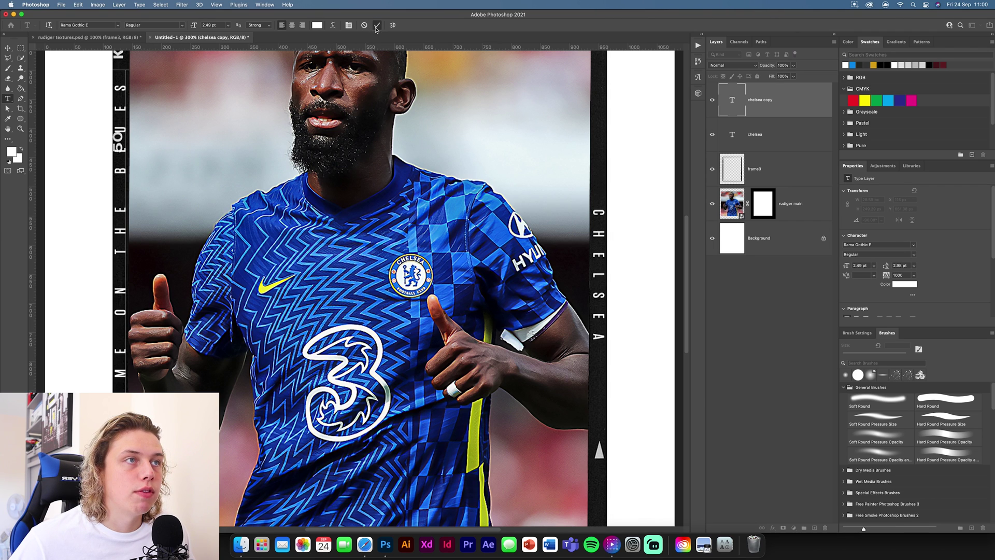
left_click(8, 46)
- Move the come on the blues text down the left strip to clear the film's 50 mark
scroll(363, 259, "down", 5)
scroll(363, 259, "left", 5)
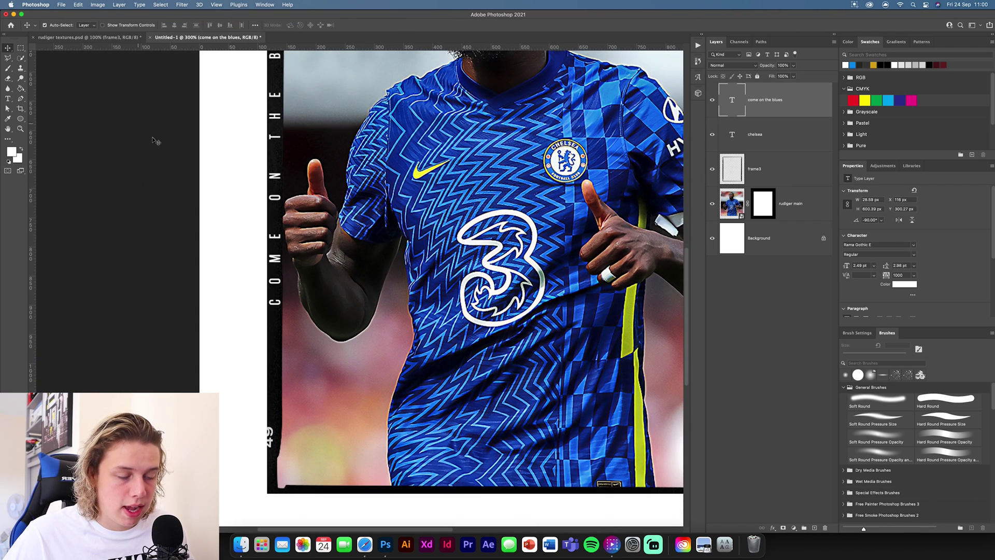
key("super+t")
left_click_drag(279, 110, 280, 201)
key("Return")
left_click_drag(331, 171, 305, 243)
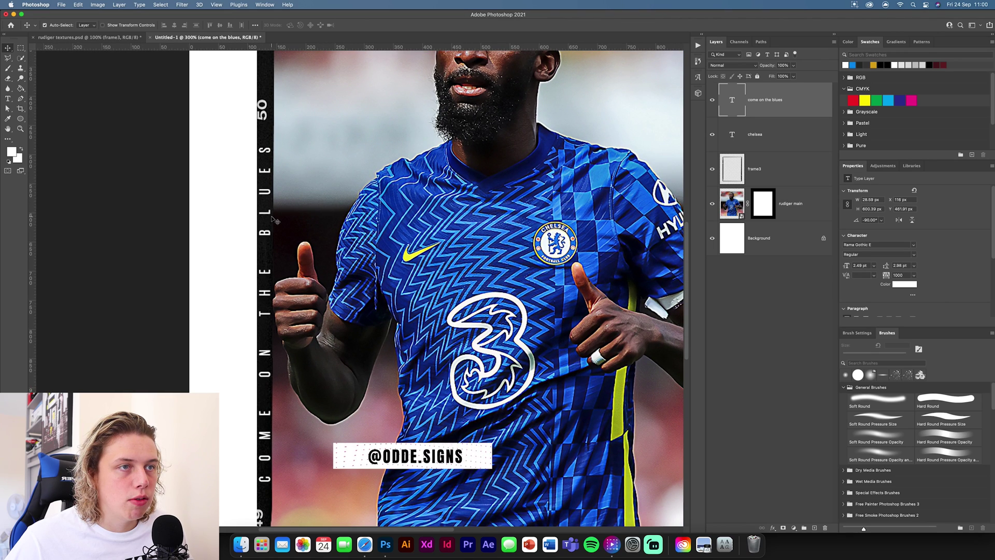
- Set the come on the blues text's tracking to 800 and centre it between the film's 50 and 49 marks
left_click_drag(886, 275, 882, 276)
key("super")
key("super+t")
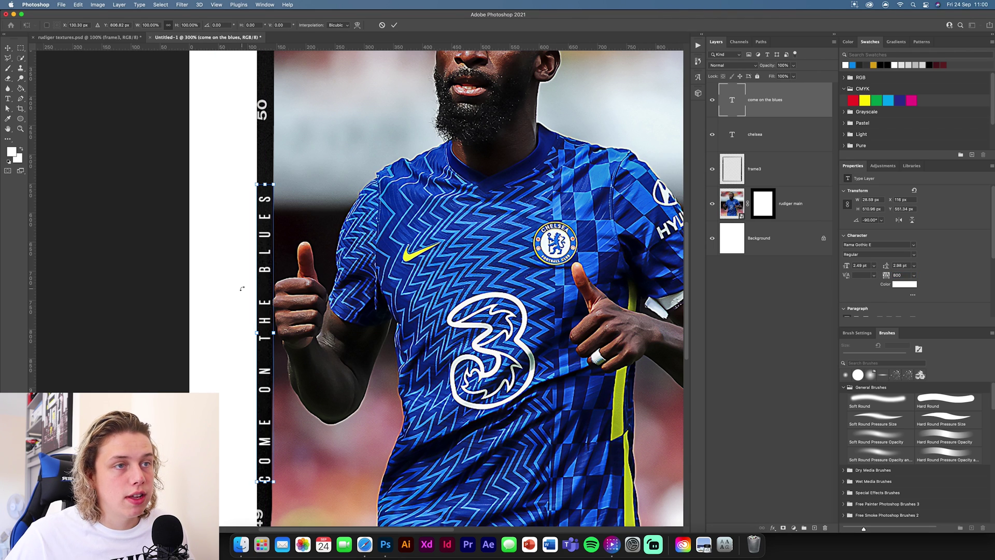
left_click_drag(269, 244, 269, 235)
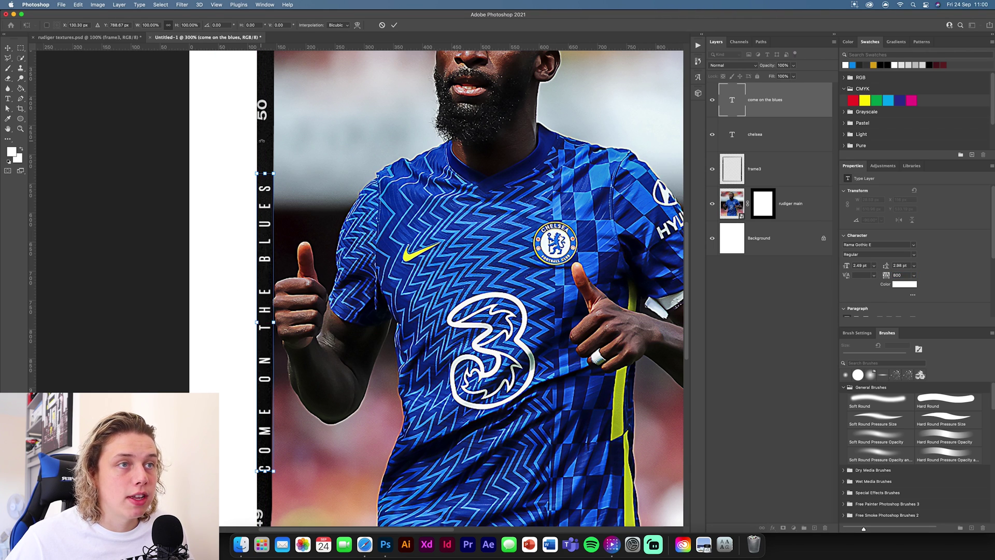
left_click(392, 23)
key("super+minus")
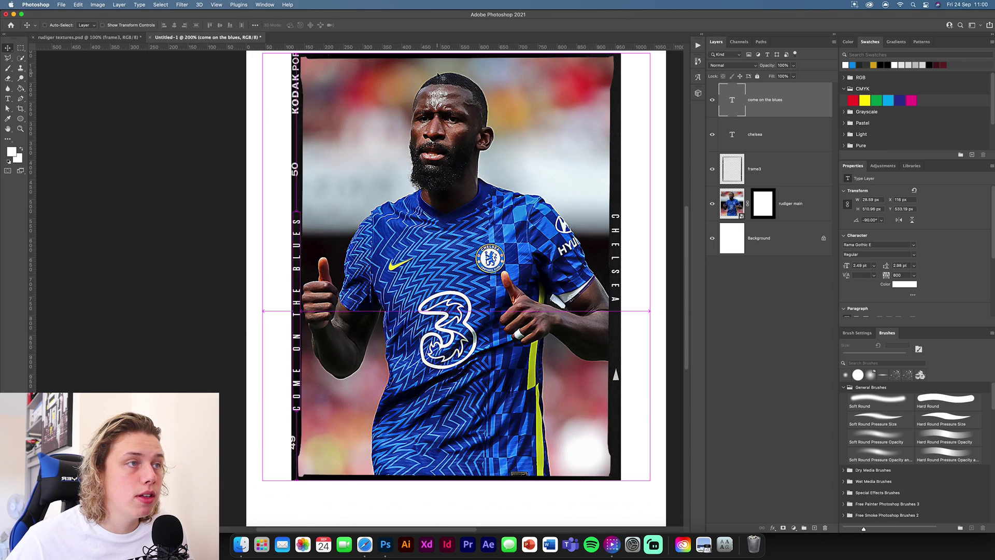
key("super+minus")
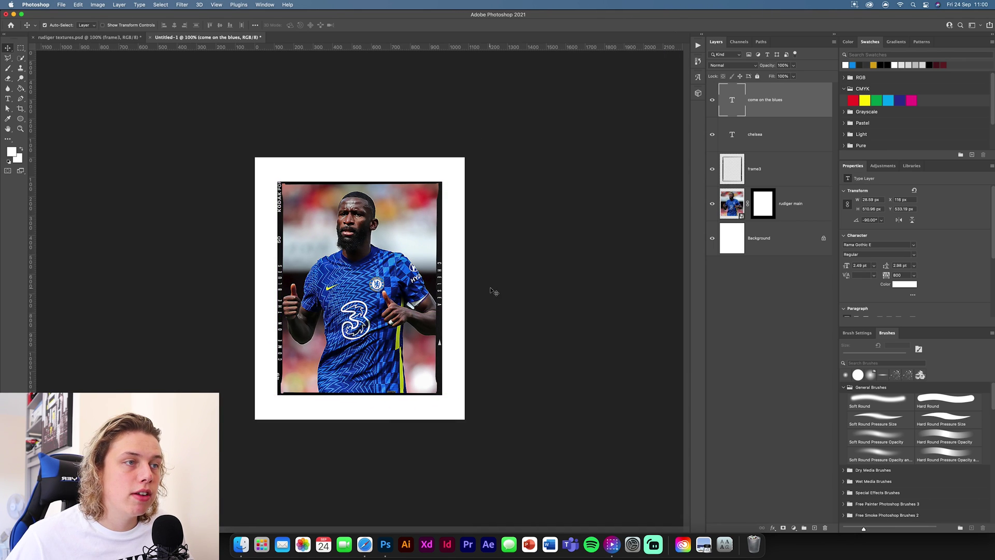
- Convert both text layers, frame3 and rudiger main into a single smart object and lock that layer
left_click_drag(716, 110, 715, 134)
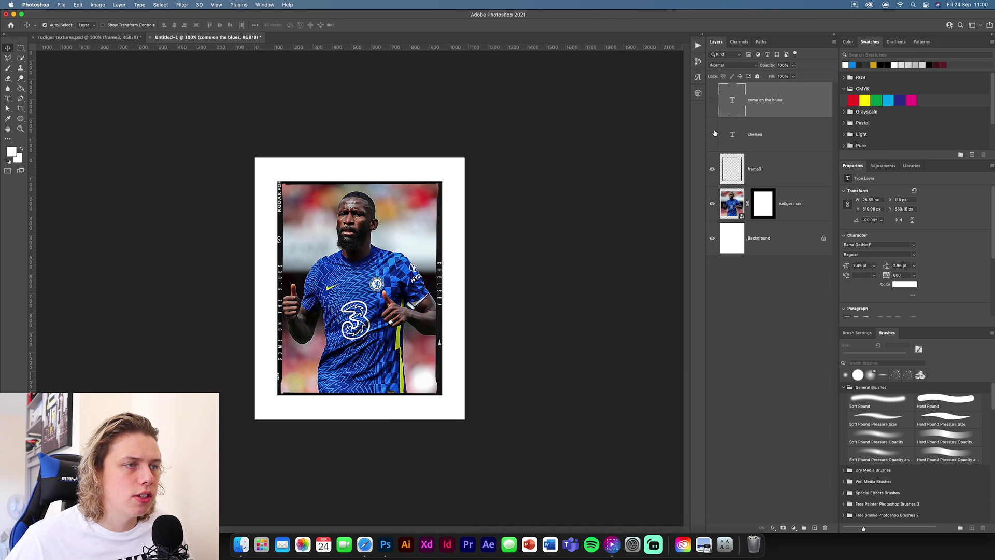
left_click(713, 134)
left_click(713, 99)
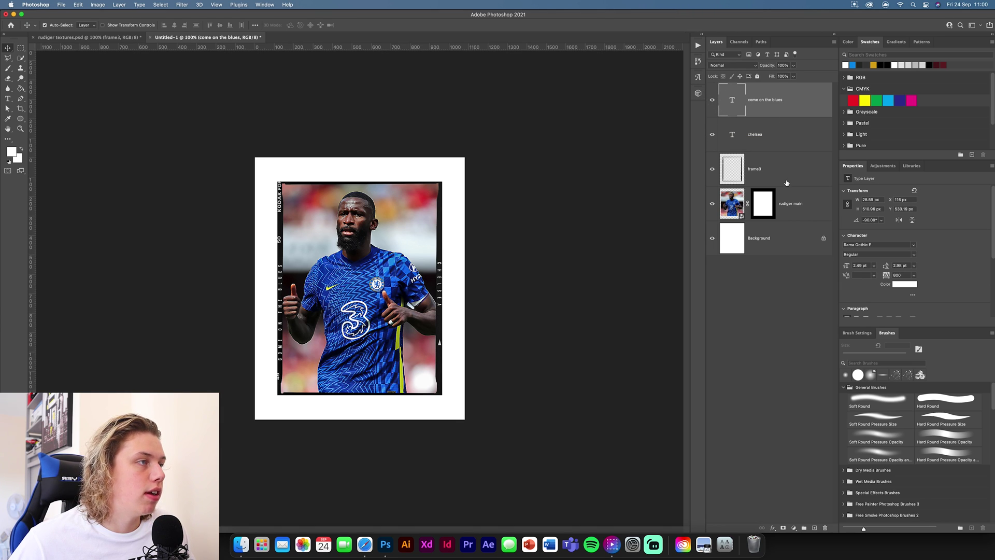
left_click(817, 210, "shift")
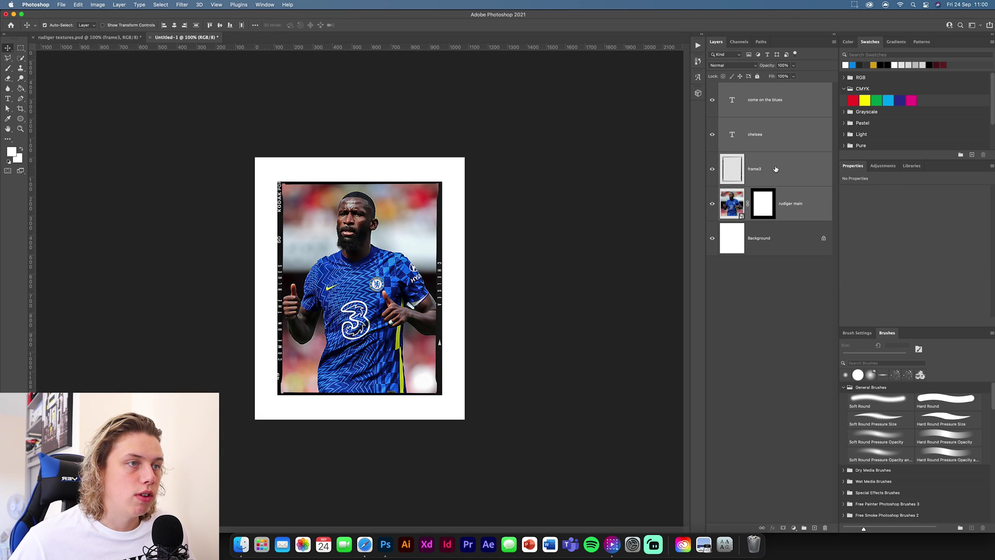
right_click(849, 212)
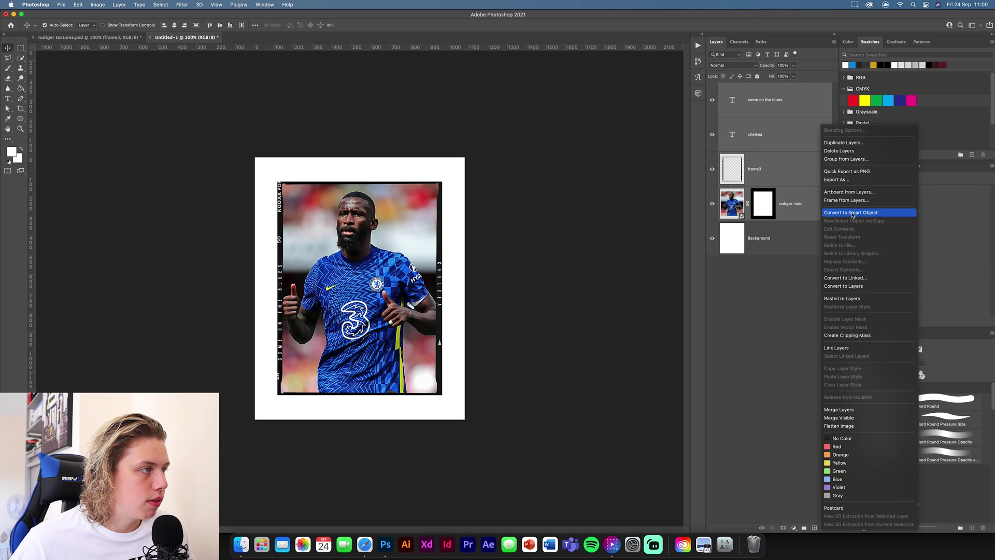
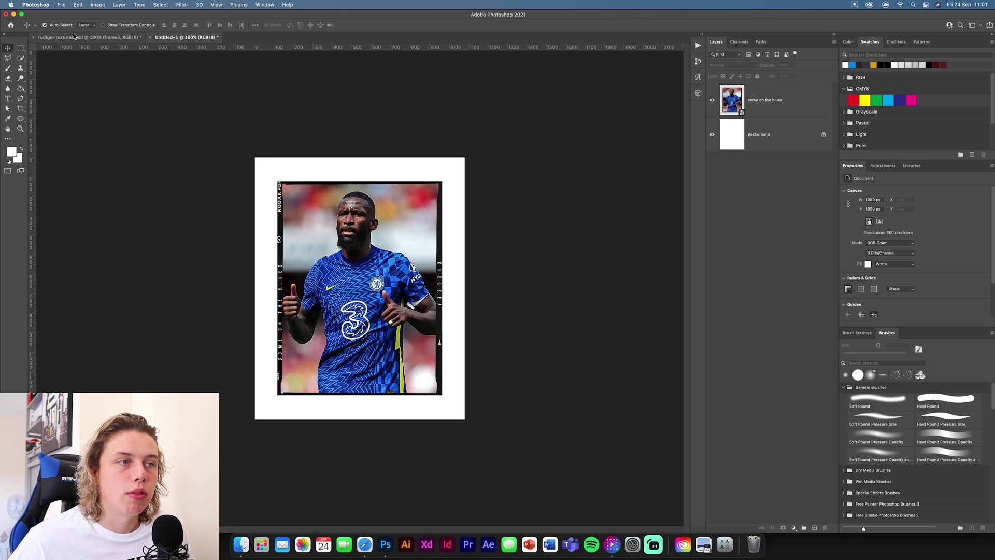
left_click(798, 106)
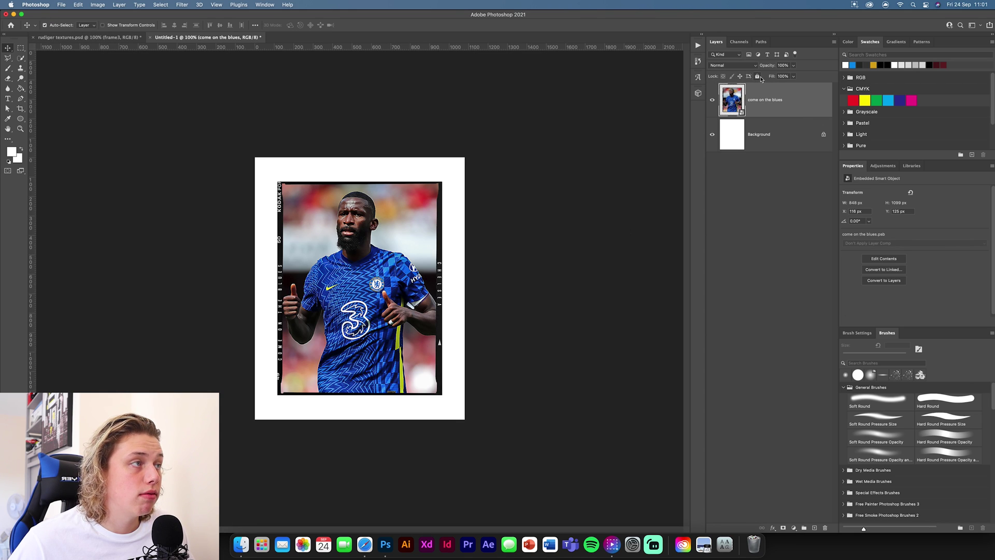
- In rudiger textures.psd, hide the frame3 and player photo layers, then expand and show the images group
key("ctrl+Tab")
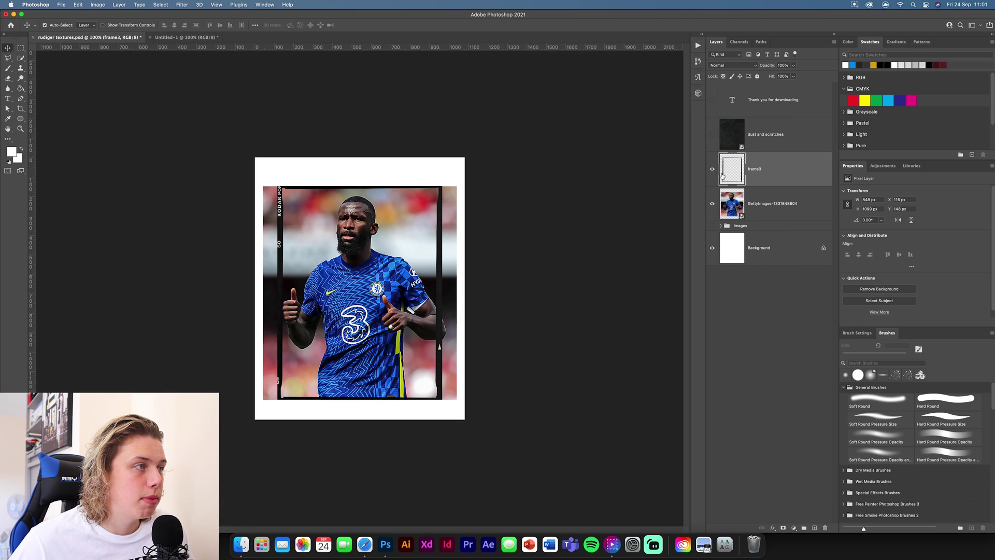
left_click(711, 213)
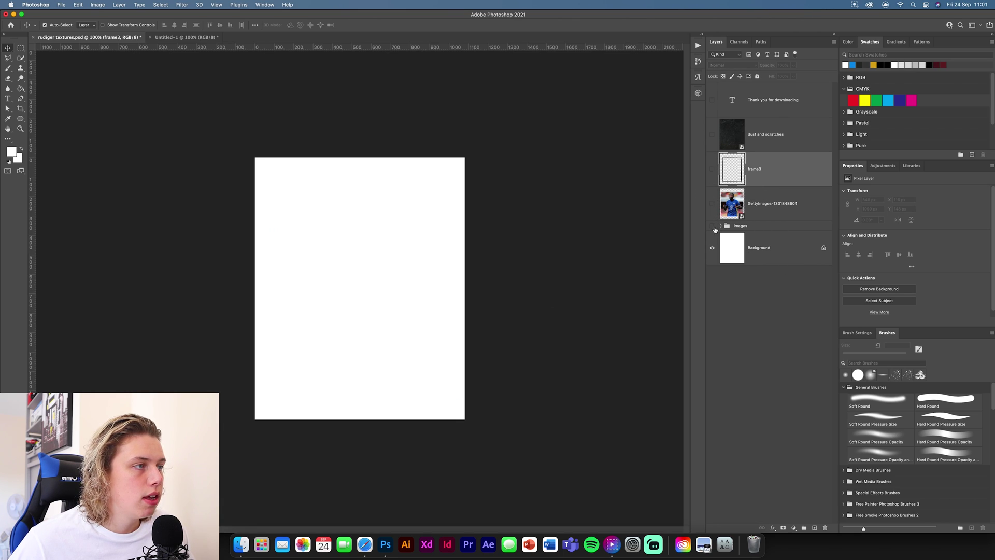
left_click(722, 226)
left_click(712, 226)
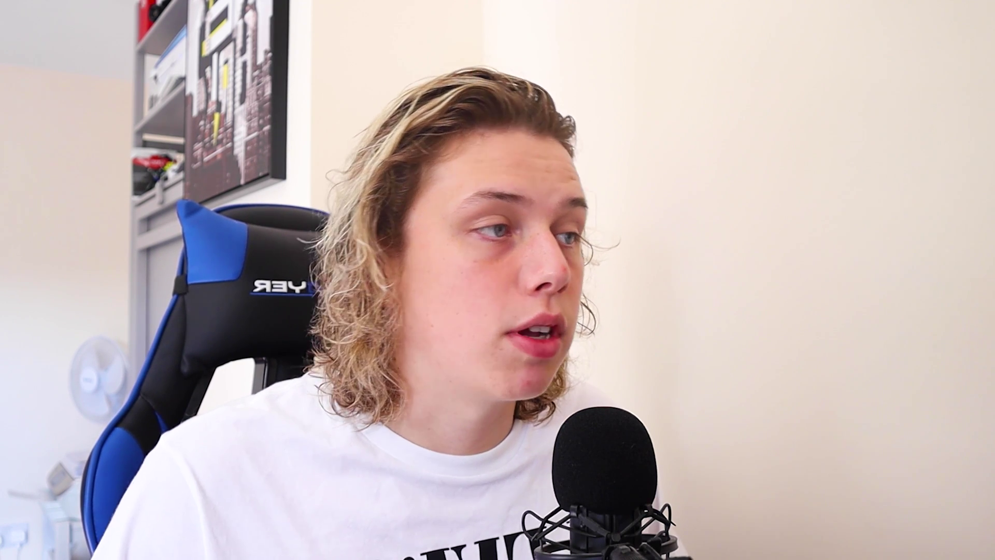
- Copy the top two photos of the images group into the new poster document
left_click(809, 267)
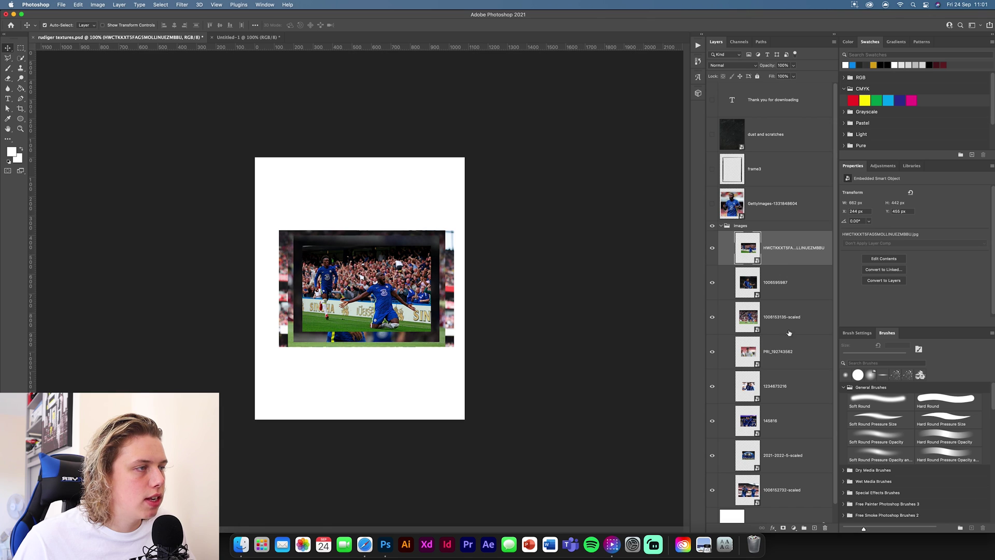
left_click(792, 295, "shift")
left_click_drag(792, 260, 388, 355)
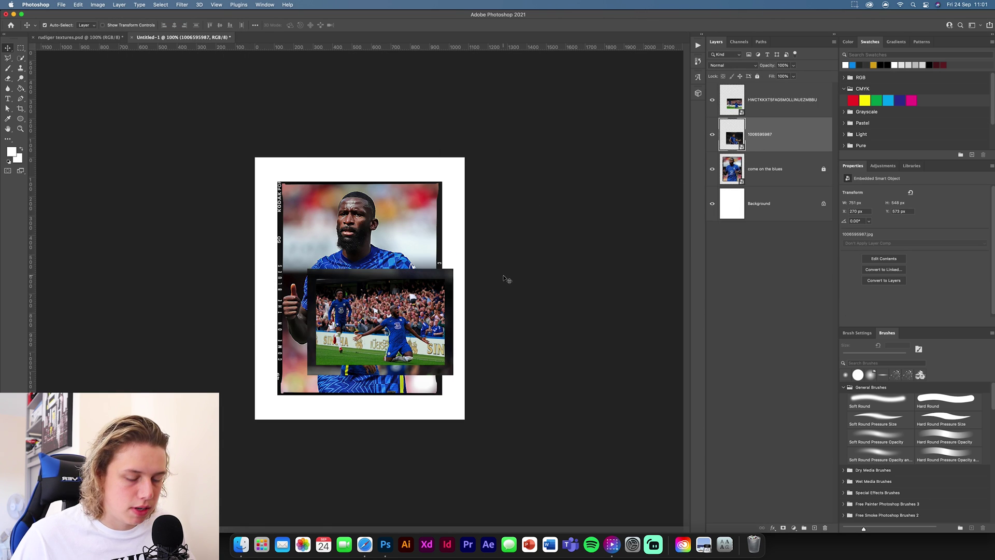
- Place the two match photos one above the other at the poster's right edge and stack the come on the blues layer above them
key("super+t")
left_click_drag(423, 305, 499, 253)
left_click(385, 27)
left_click_drag(375, 337, 425, 378)
left_click_drag(781, 171, 780, 85)
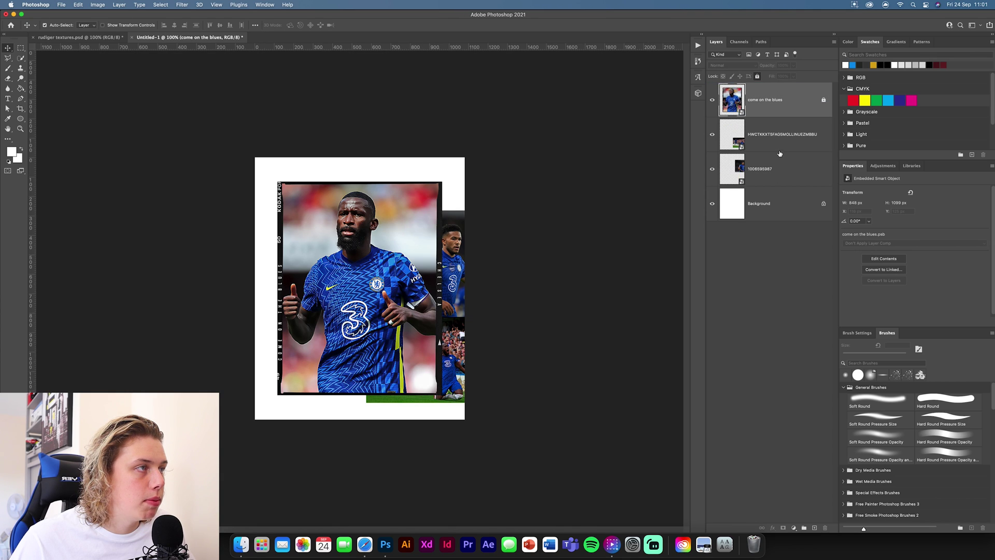
- Move the lower match photo slightly up and inward so it sits closer to the framed picture at the poster's right edge
left_click(503, 329)
left_click(446, 336)
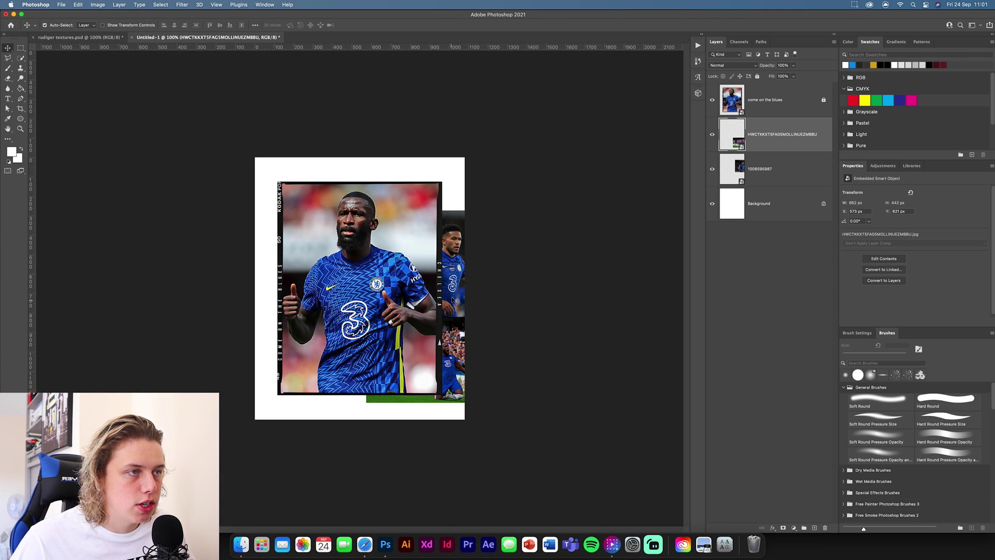
left_click(461, 291)
left_click_drag(476, 363, 458, 353)
key("super+t")
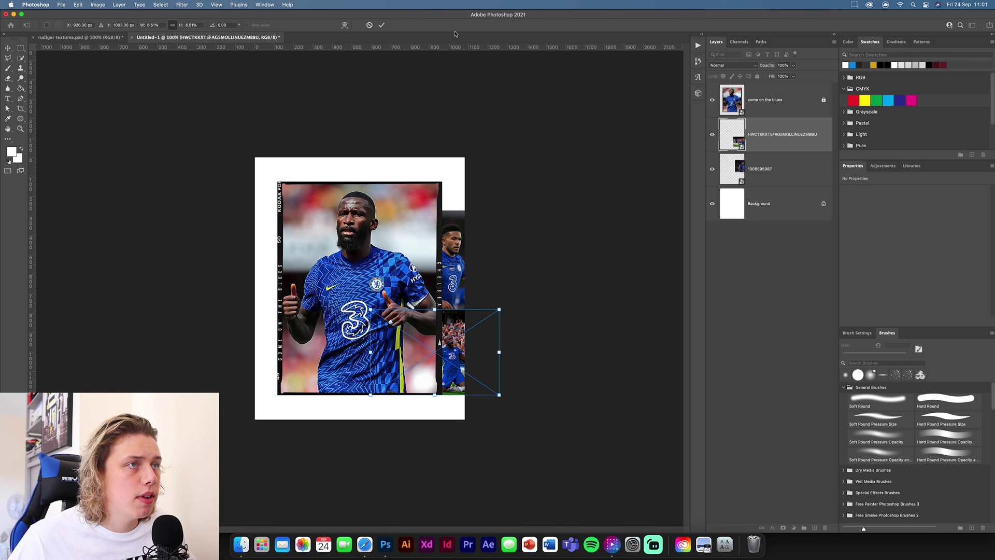
left_click(382, 25)
- Unlock the come on the blues layer, scale it down to about 805 × 1044 px and nudge it toward the poster's centre
left_click(799, 101)
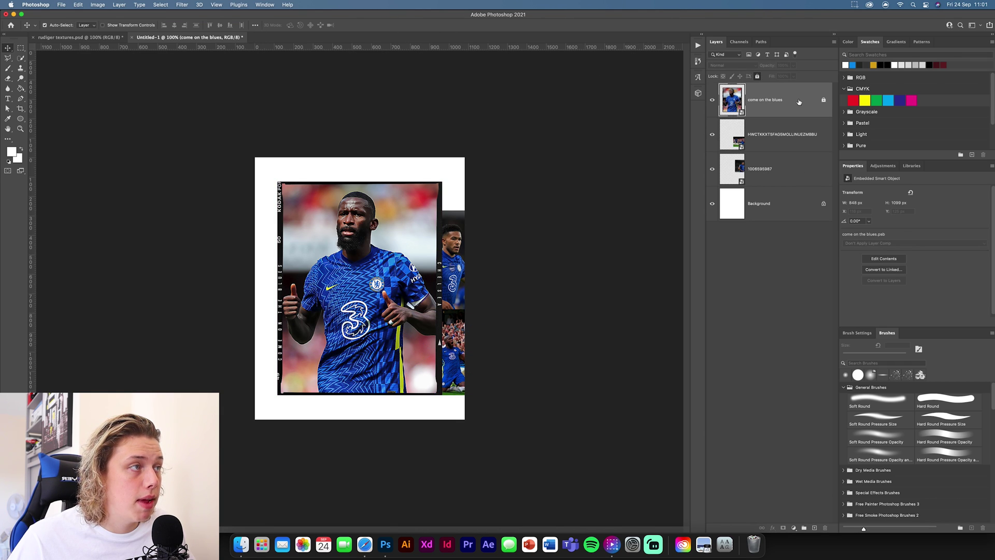
key("super+t")
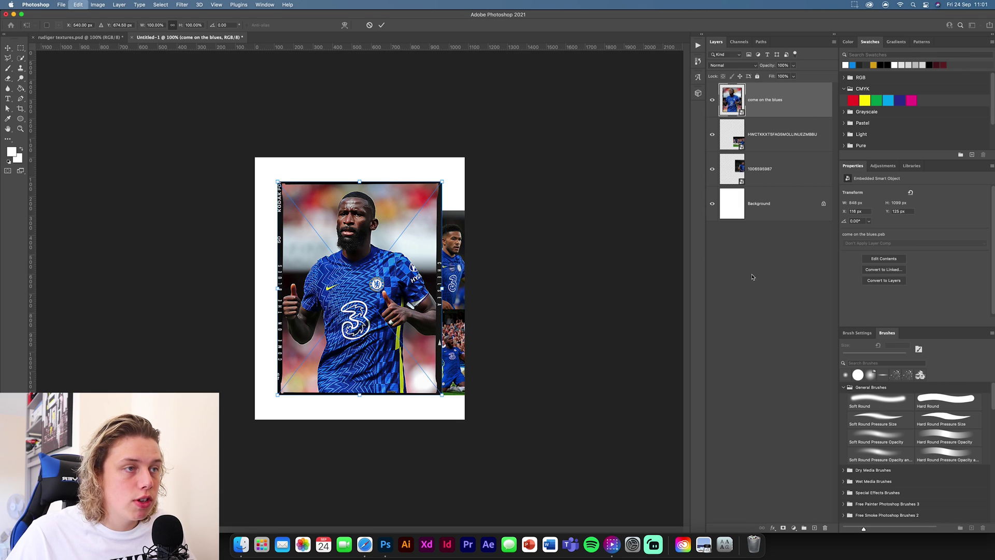
left_click_drag(442, 289, 438, 289)
left_click_drag(371, 281, 368, 279)
left_click(383, 26)
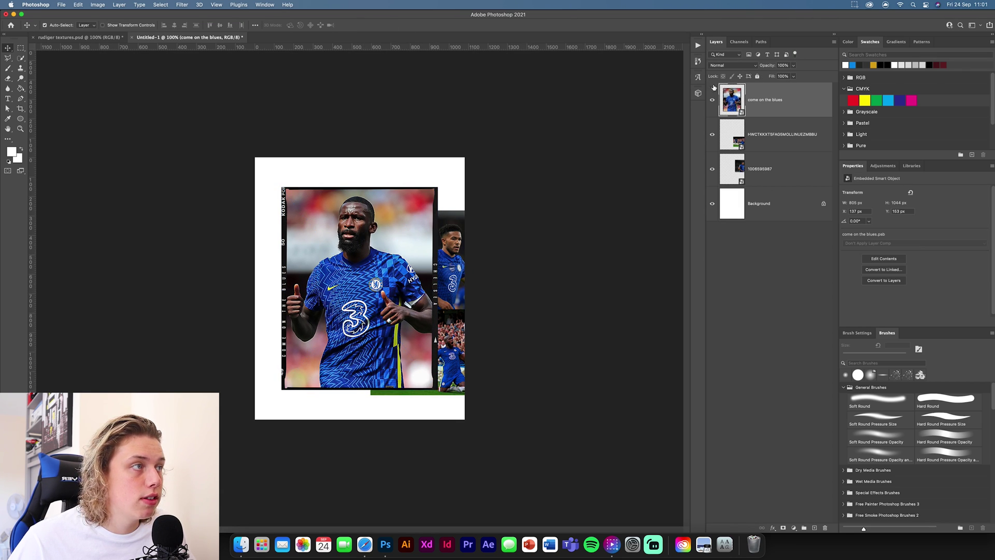
left_click(781, 143)
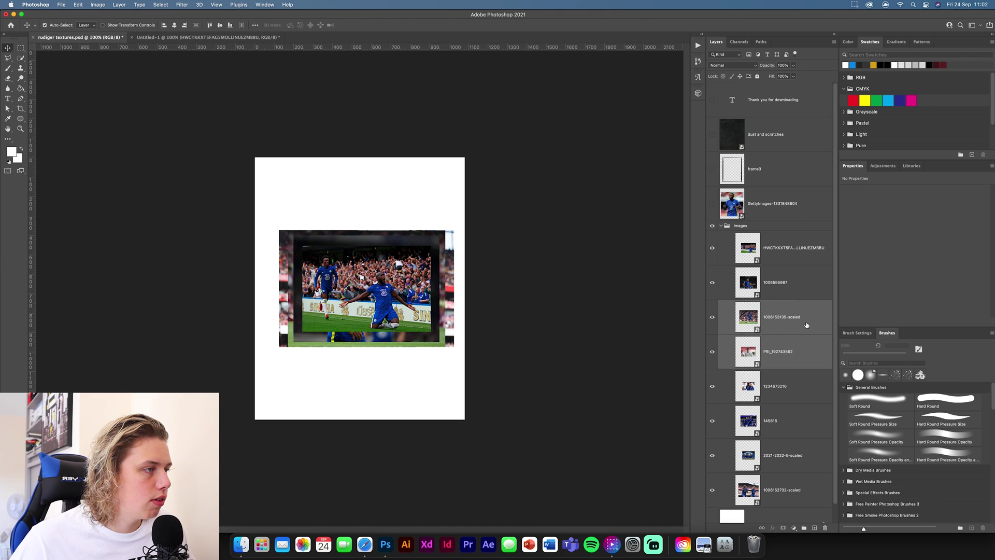
left_click_drag(808, 327, 485, 432)
key("super+t")
key("Return")
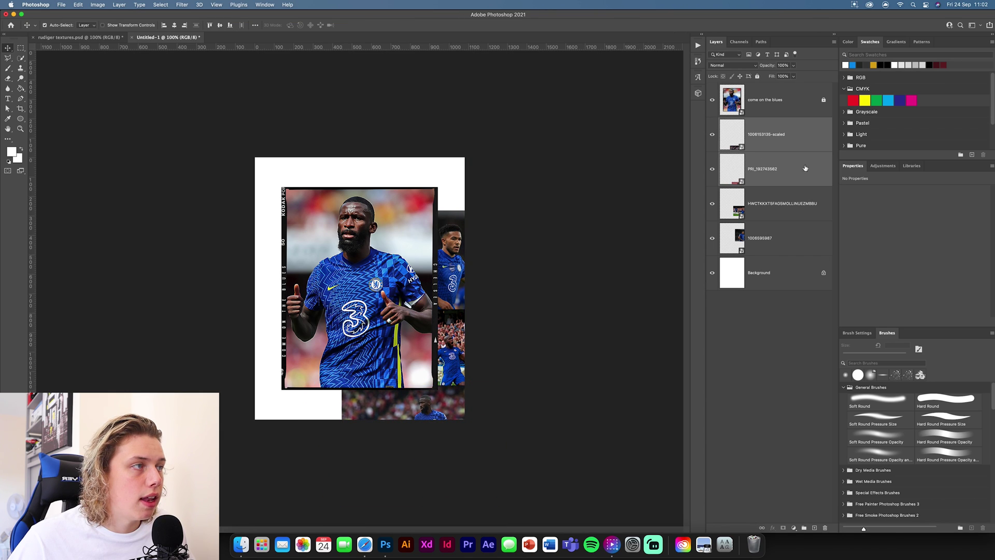
- Move the PRI_192743562 photo to the poster's lower left corner so its subject shows below the framed picture
left_click(803, 174)
key("super+t")
left_click_drag(410, 420, 307, 402)
left_click(383, 26)
left_click(333, 433)
left_click(327, 414)
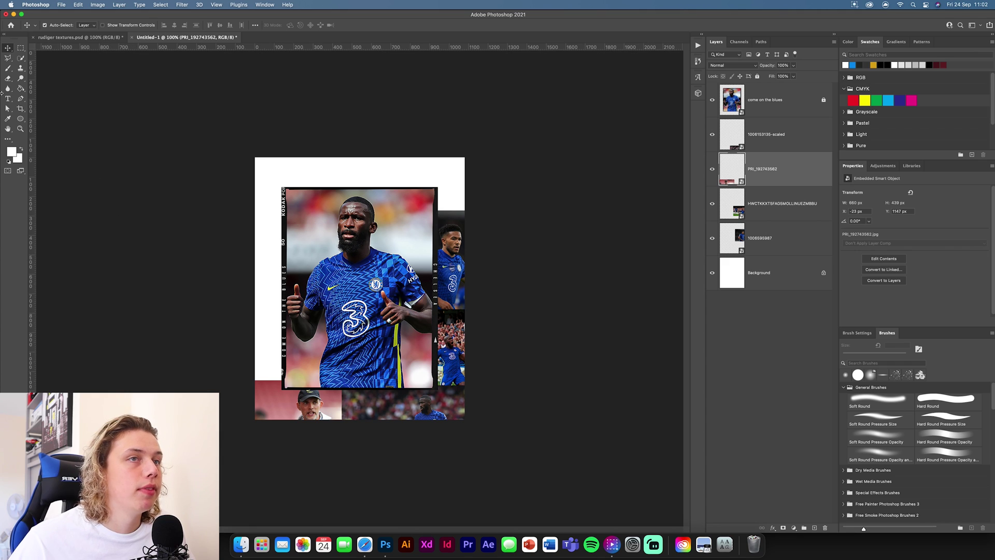
left_click(78, 37)
left_click(792, 388)
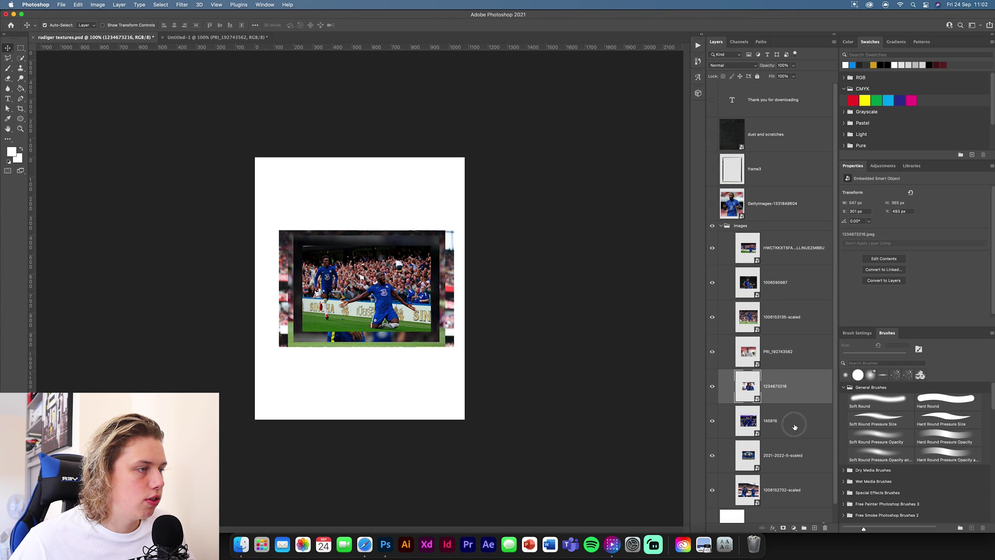
left_click(793, 421, "shift")
left_click_drag(802, 400, 255, 217)
left_click_drag(262, 317, 254, 335)
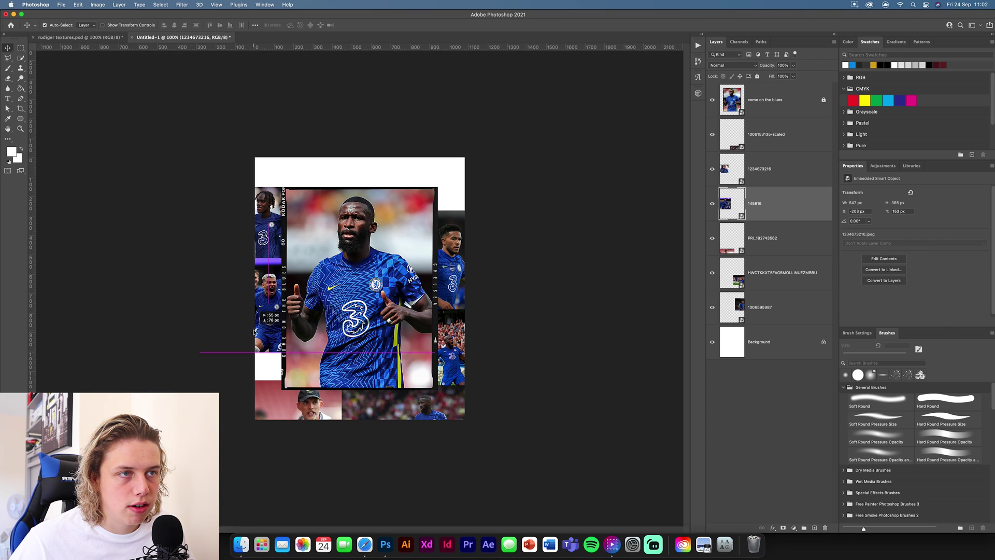
left_click_drag(277, 224, 268, 224)
- Enlarge the 145816 photo downward to fill the white gap above the lower left photo
key("super+alt+a")
left_click(273, 344)
key("super+t")
left_click_drag(268, 353, 269, 386)
left_click(382, 25)
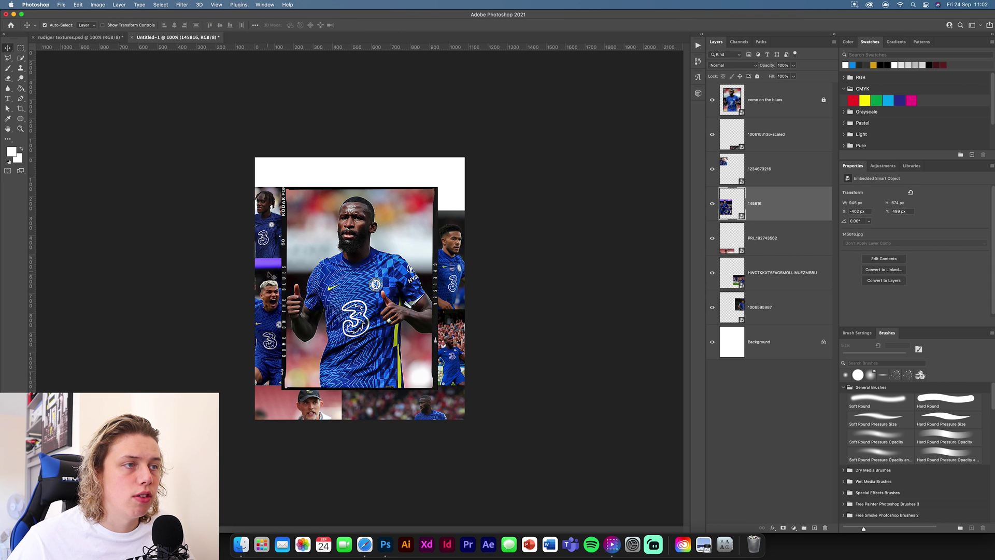
left_click(78, 37)
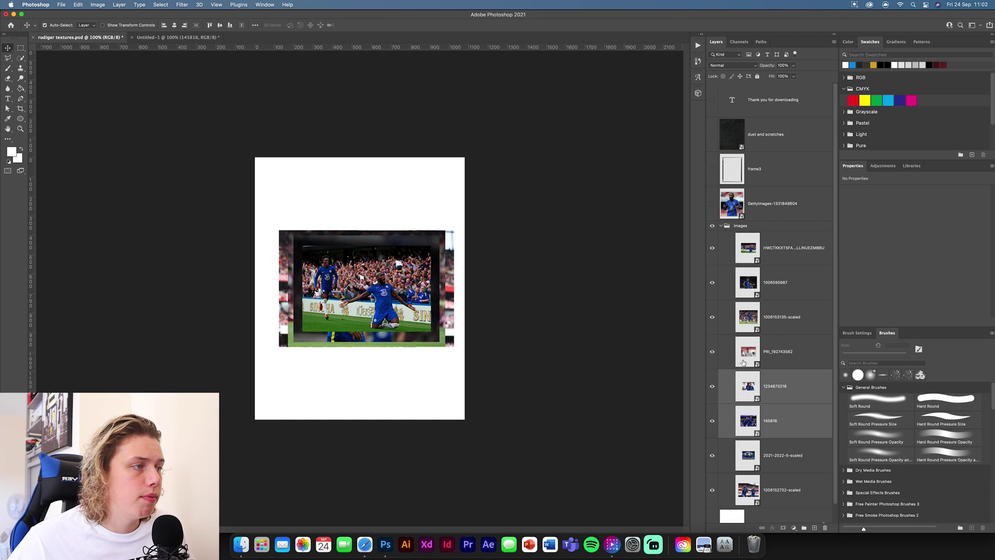
left_click(780, 455)
left_click(798, 491, "shift")
left_click_drag(810, 461, 374, 206)
left_click_drag(454, 171, 556, 179)
left_click_drag(372, 176, 343, 154)
left_click(429, 129)
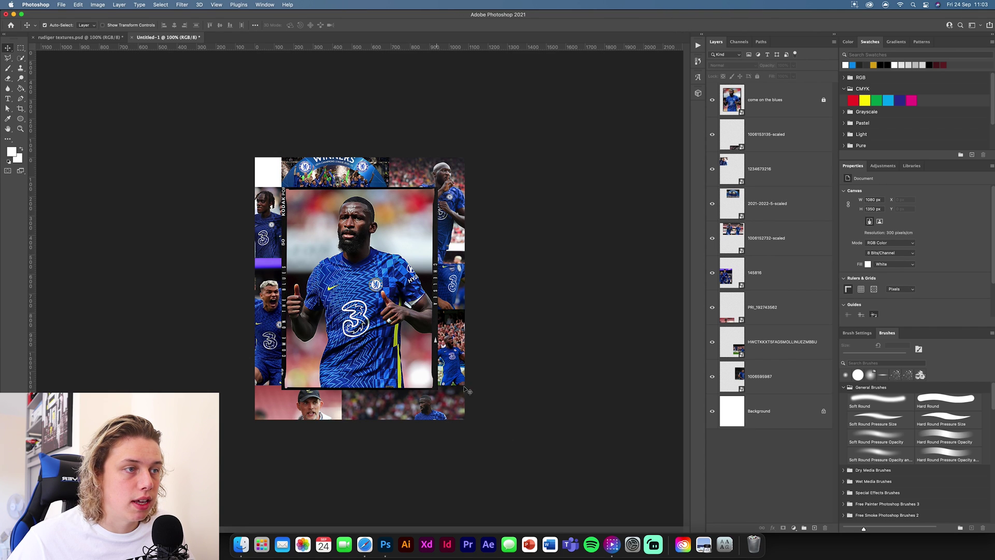
left_click(456, 373)
left_click(252, 211)
key("cmd+t")
left_click_drag(249, 184, 273, 180)
key("Return")
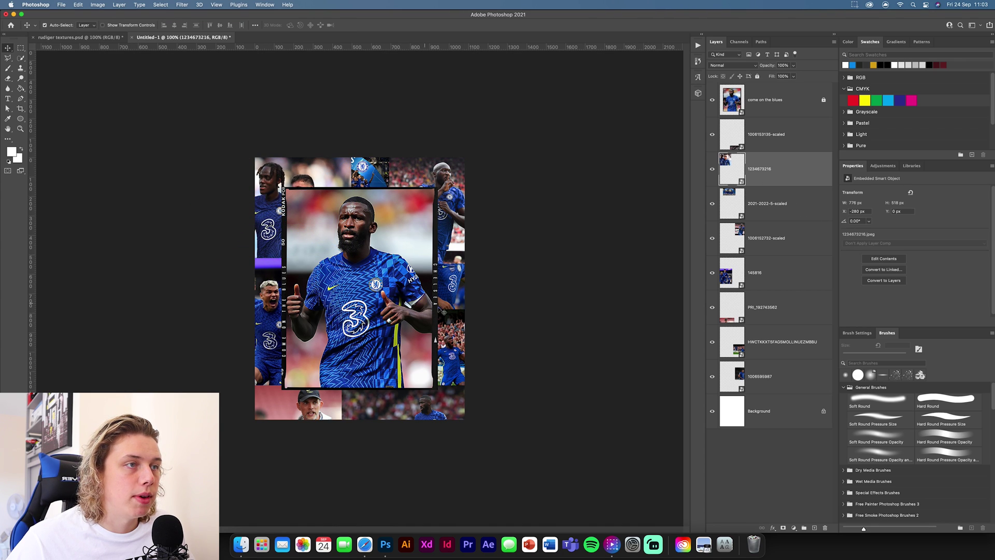
left_click(552, 320)
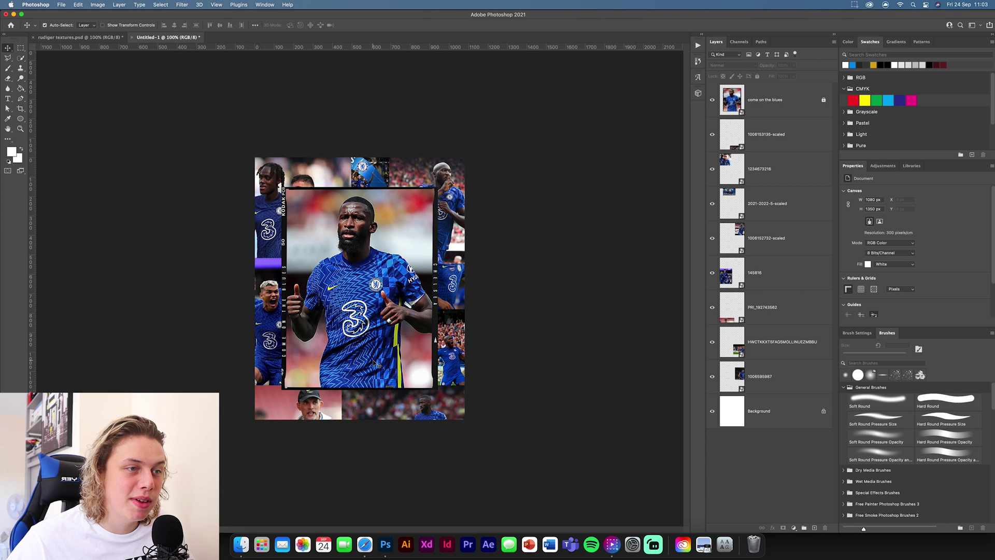
left_click(788, 250)
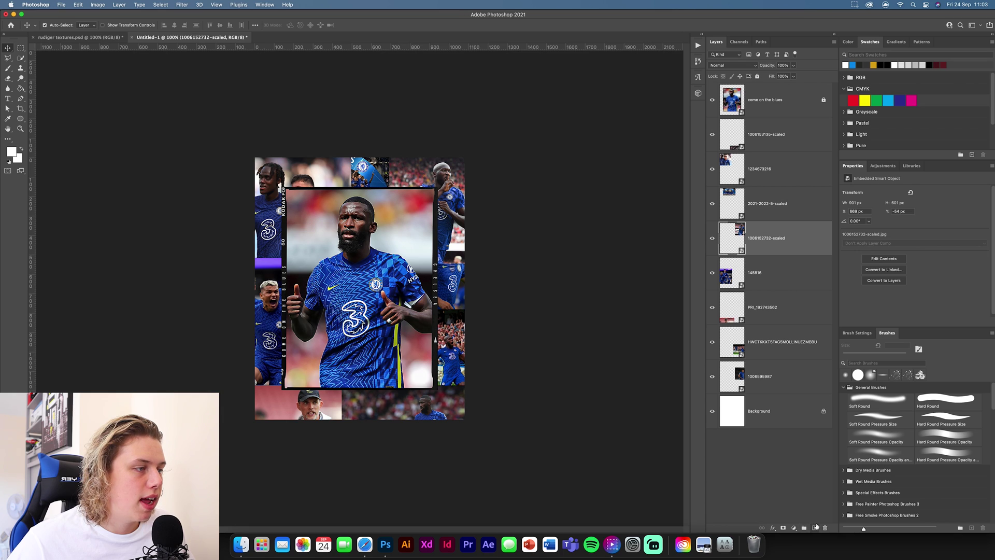
left_click(783, 527)
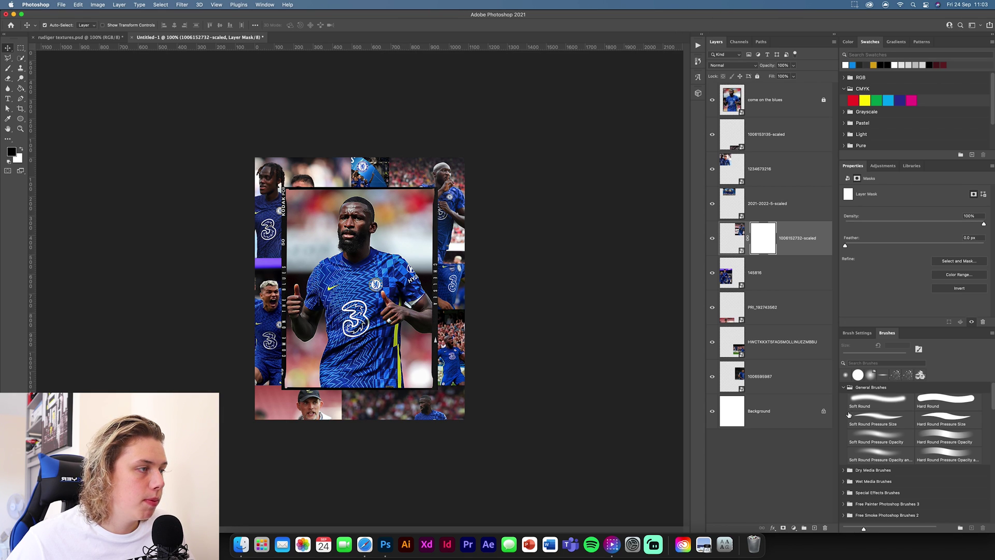
scroll(861, 404, "down", 10)
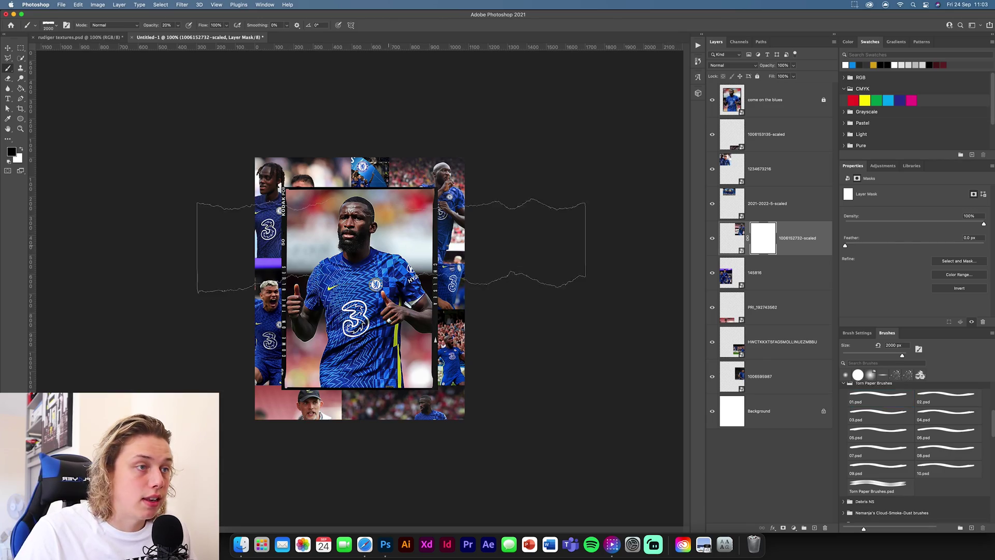
key("bracketleft")
key("bracketleft")
key("bracketleft")
key("bracketleft")
key("bracketleft")
key("bracketleft")
key("bracketleft")
key("bracketleft")
key("bracketleft")
key("bracketleft")
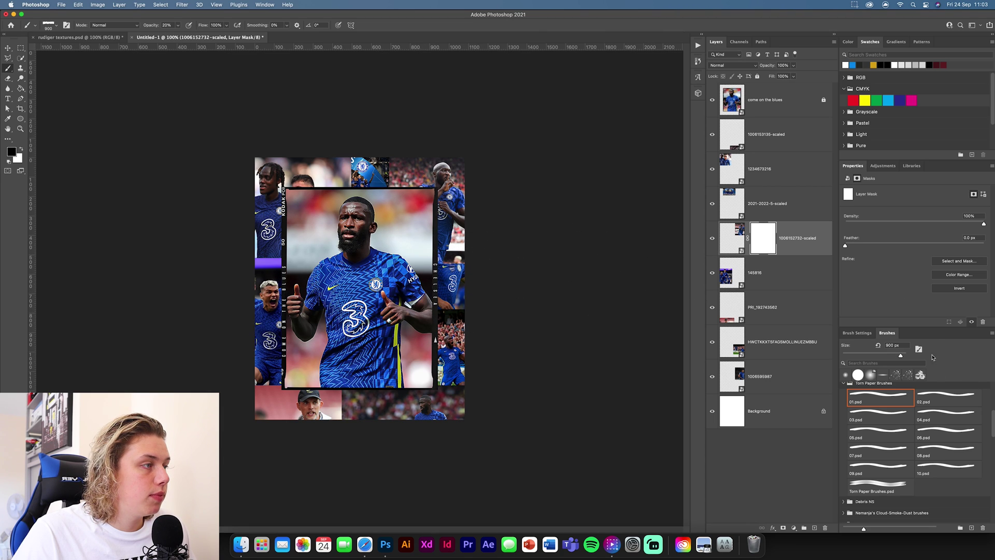
left_click(863, 334)
left_click_drag(971, 425, 977, 418)
left_click(448, 270)
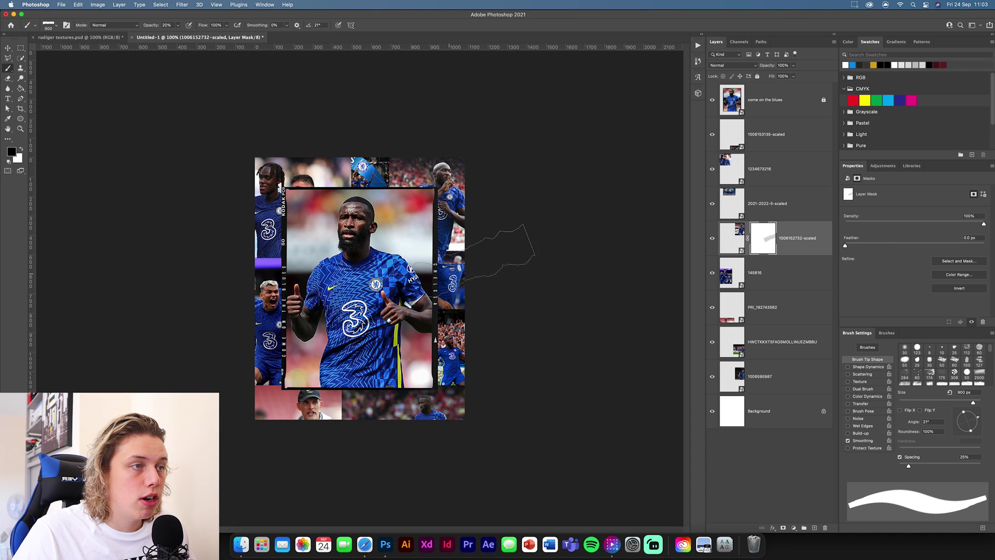
key("0")
left_click(472, 239)
mouse_move(471, 239)
left_mouse_down()
mouse_move(505, 209)
mouse_move(521, 295)
left_mouse_up()
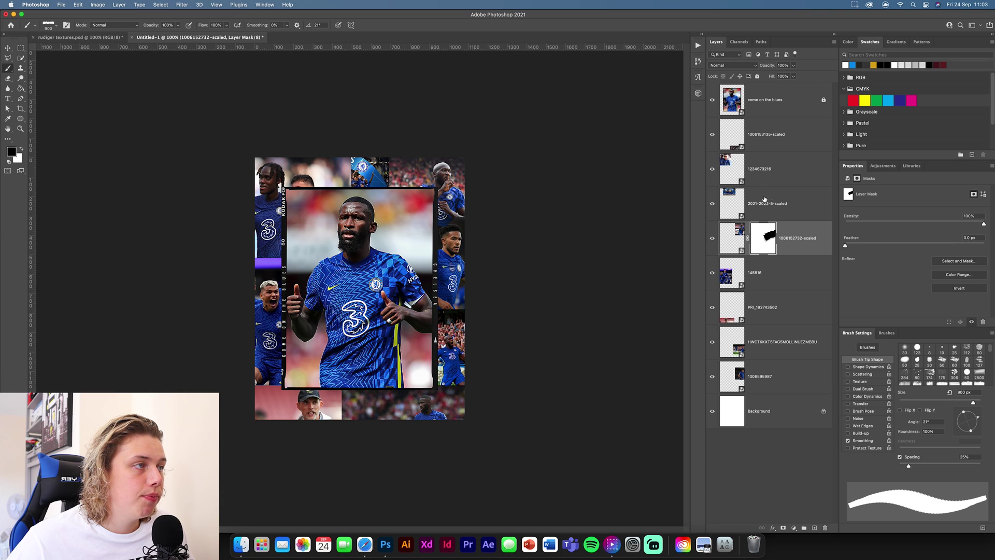
left_click(777, 376)
left_click(784, 527)
left_click_drag(500, 333, 503, 314)
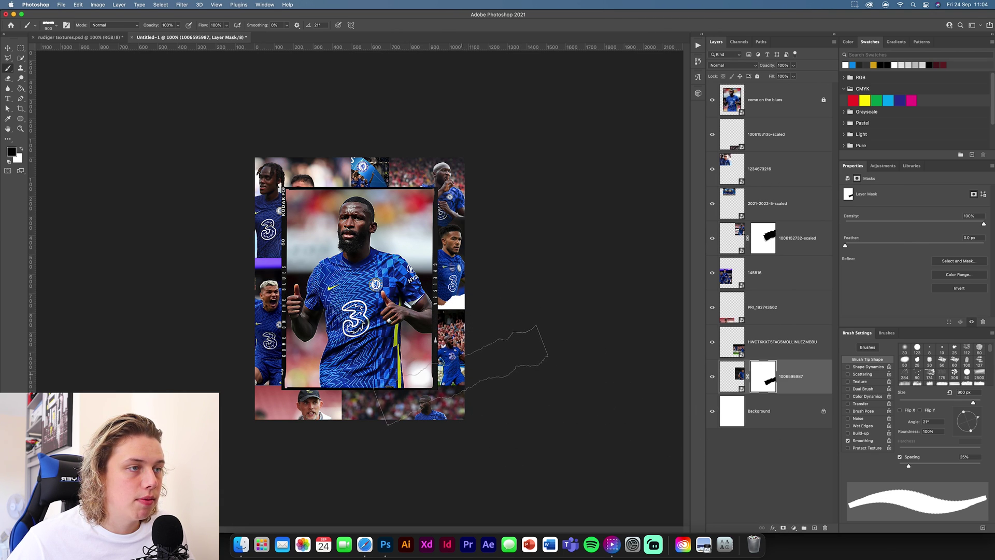
key("super+z")
left_click(490, 293)
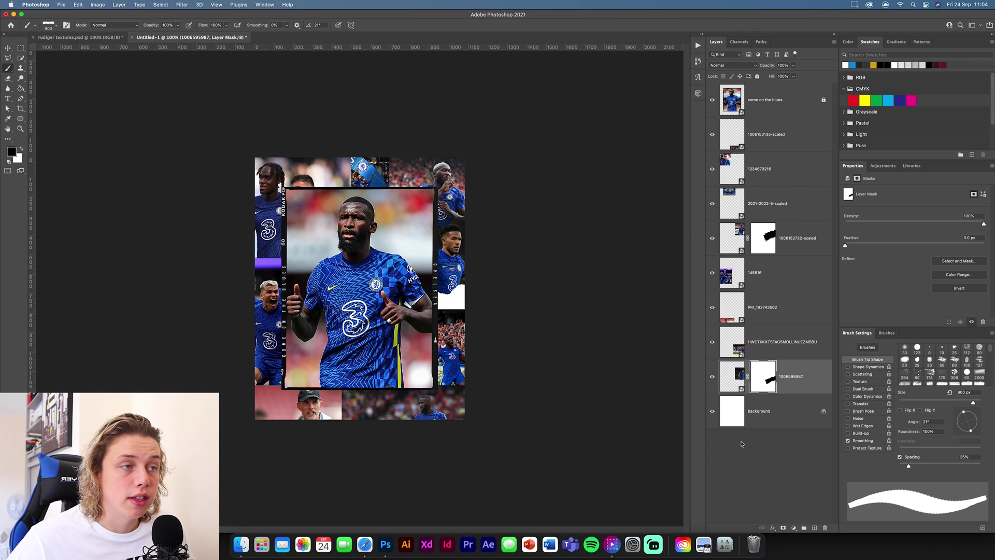
key("super+z")
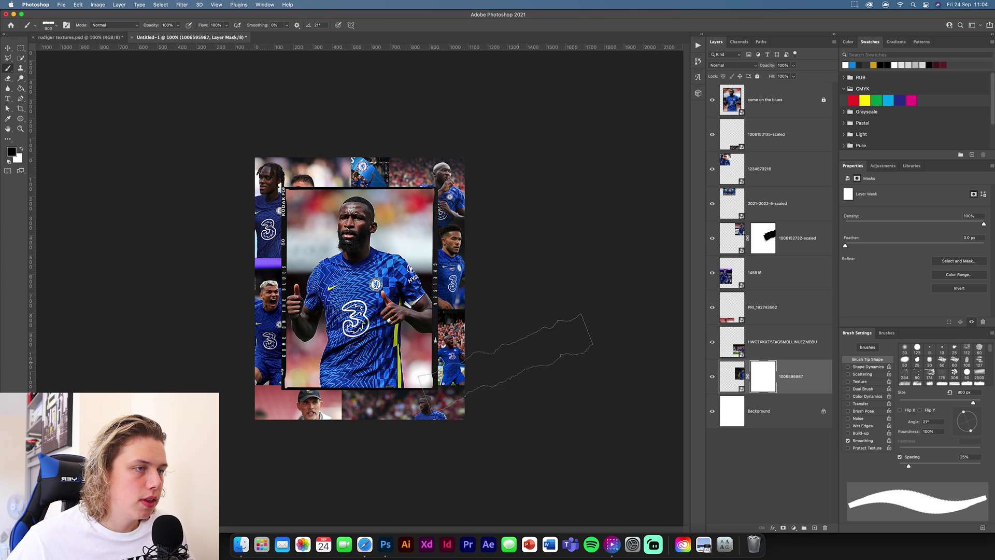
- Enlarge the crowd celebration photo at the poster's right edge to about 822 × 549 px so it overlaps the photo above
key("v")
left_click(452, 344)
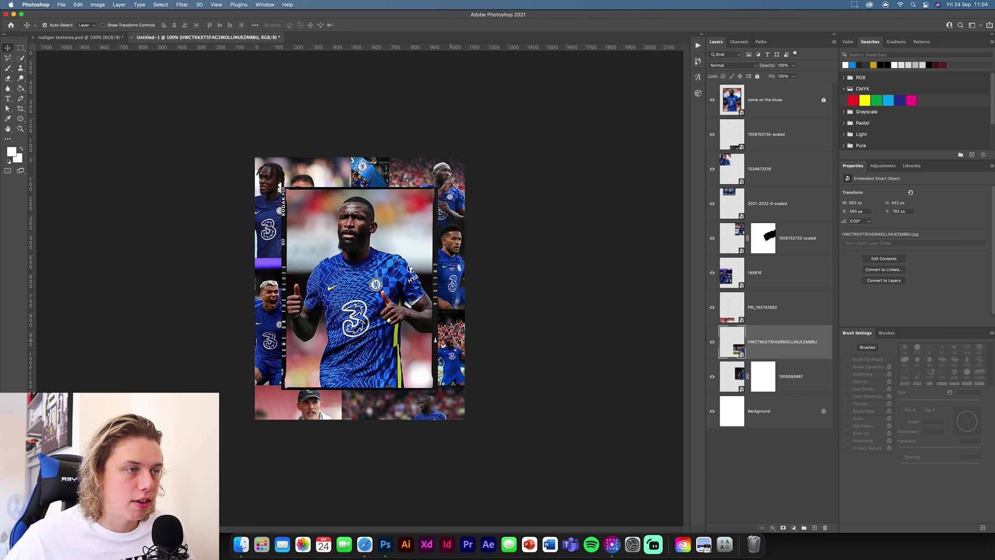
key("super+t")
left_click_drag(435, 310, 435, 288)
key("Return")
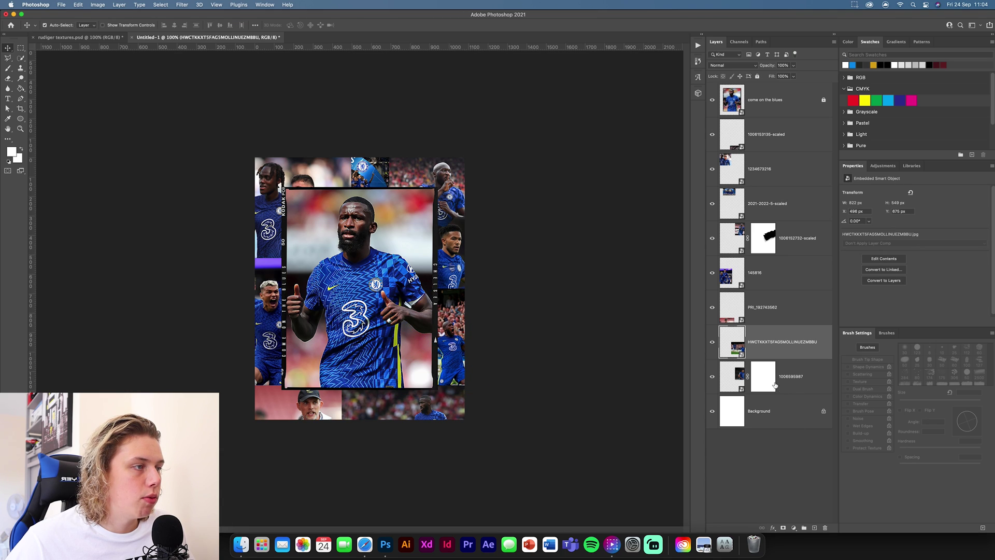
- Add a mask to the crowd celebration photo, tear its upper edge with the torn paper brush, and set the brush angle to -13°
left_click(783, 528)
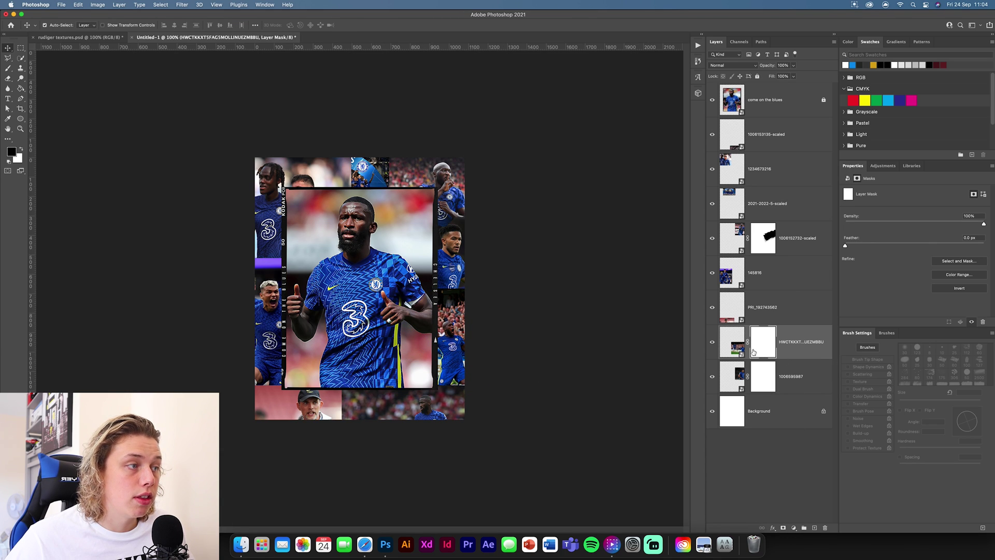
key("b")
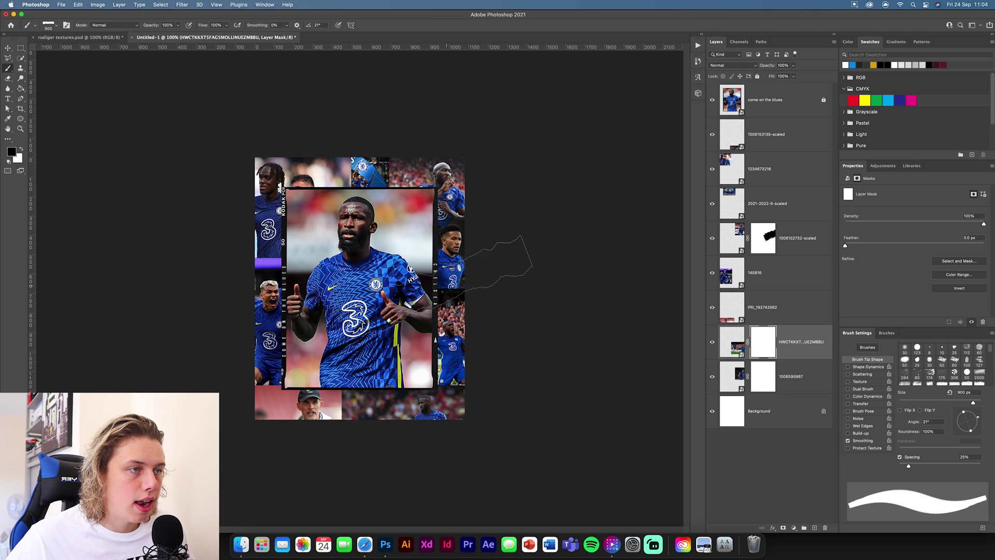
left_click_drag(404, 319, 490, 266)
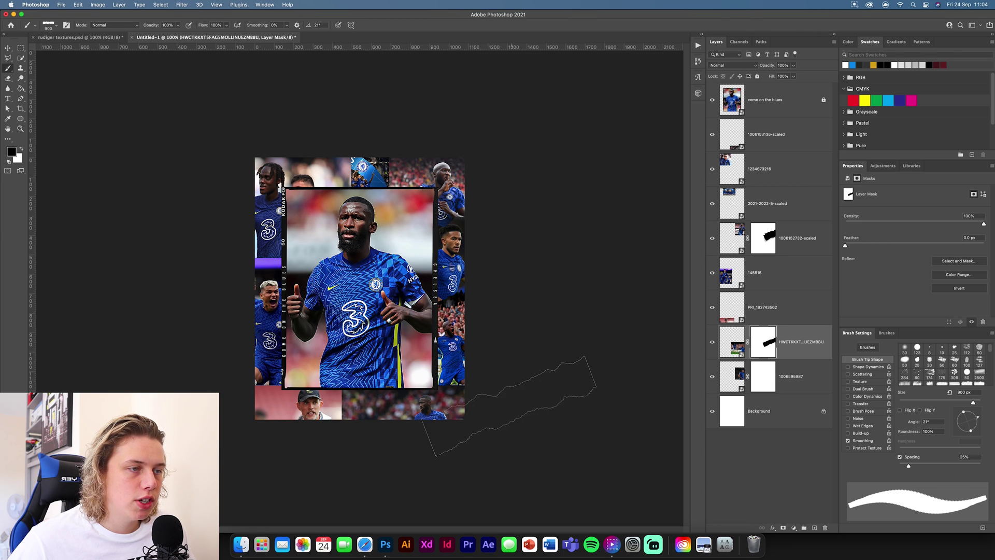
left_click_drag(970, 421, 977, 424)
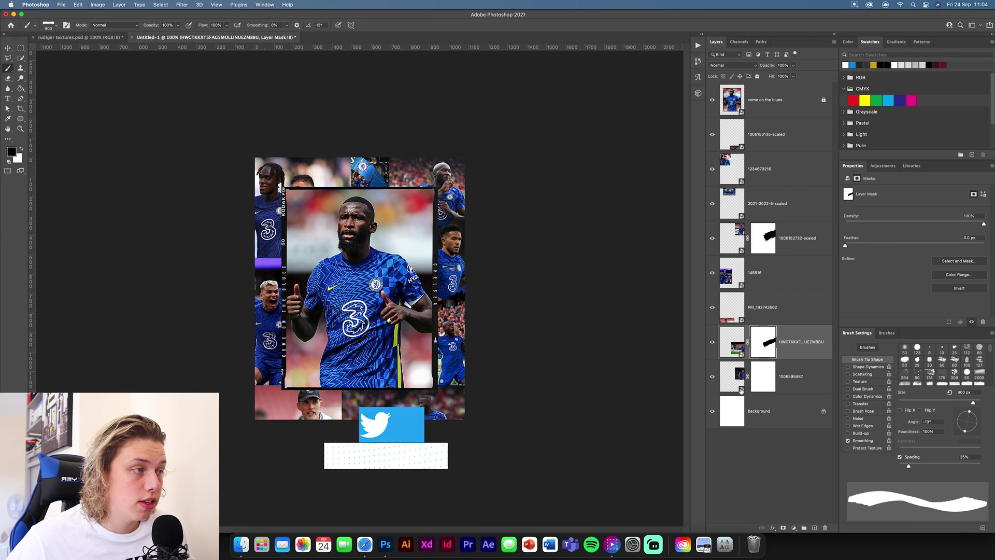
left_click(732, 312)
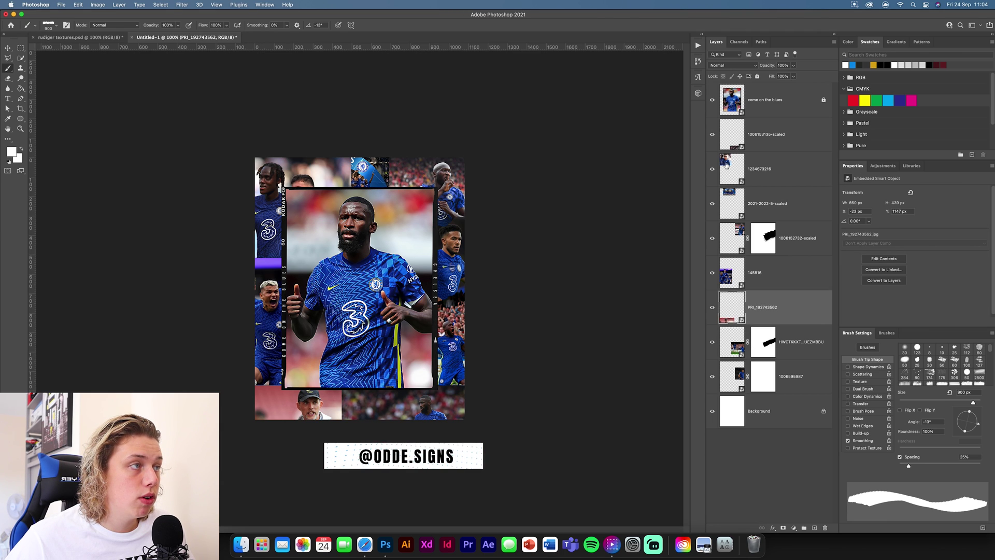
left_click(734, 141)
key("super+t")
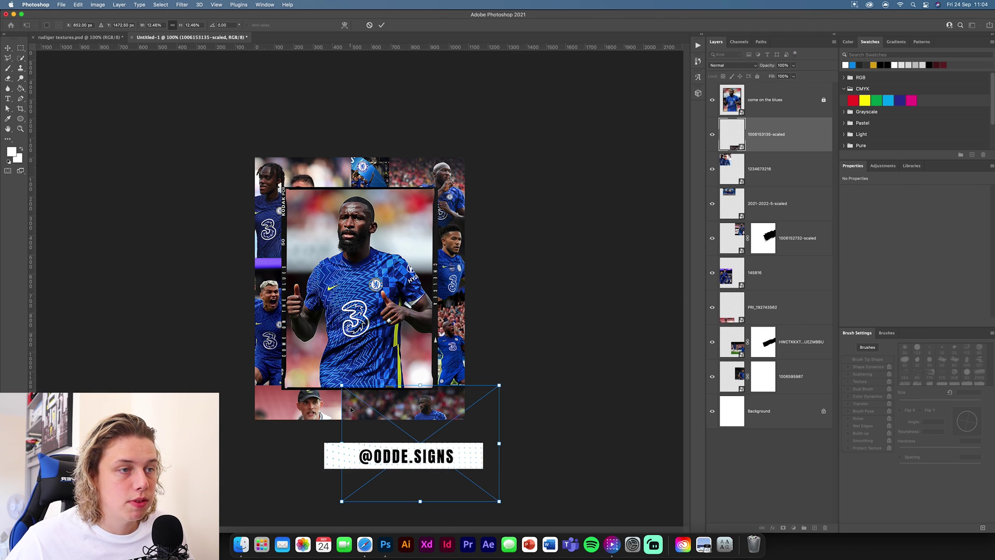
left_click_drag(340, 382, 318, 365)
left_click_drag(446, 438, 462, 451)
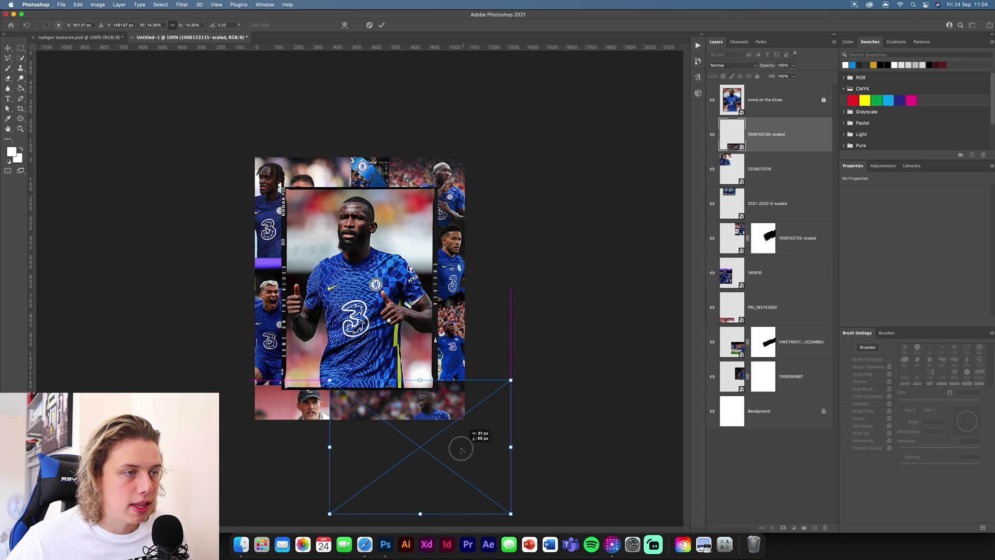
left_click(382, 25)
key("b")
left_click(783, 528)
left_click_drag(506, 381, 510, 383)
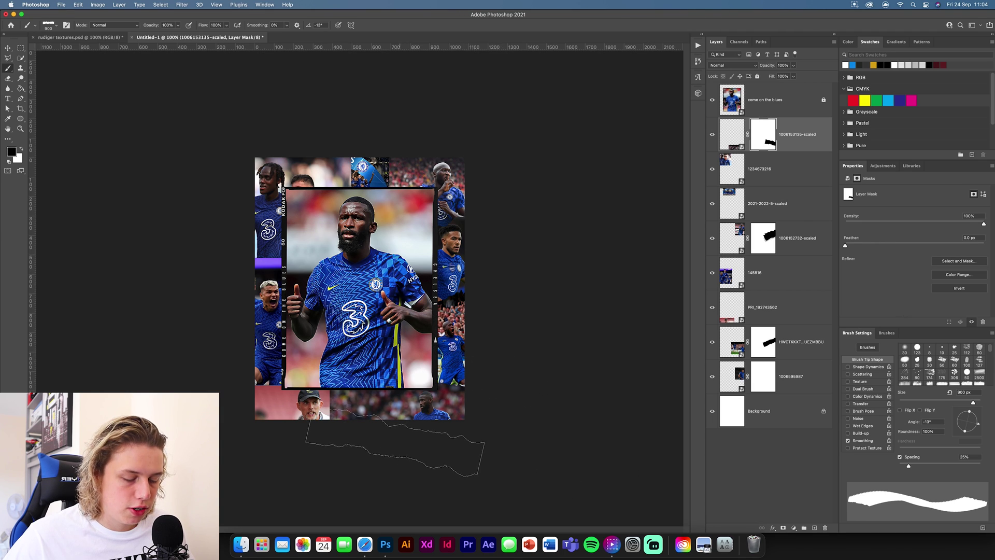
left_click_drag(980, 429, 967, 435)
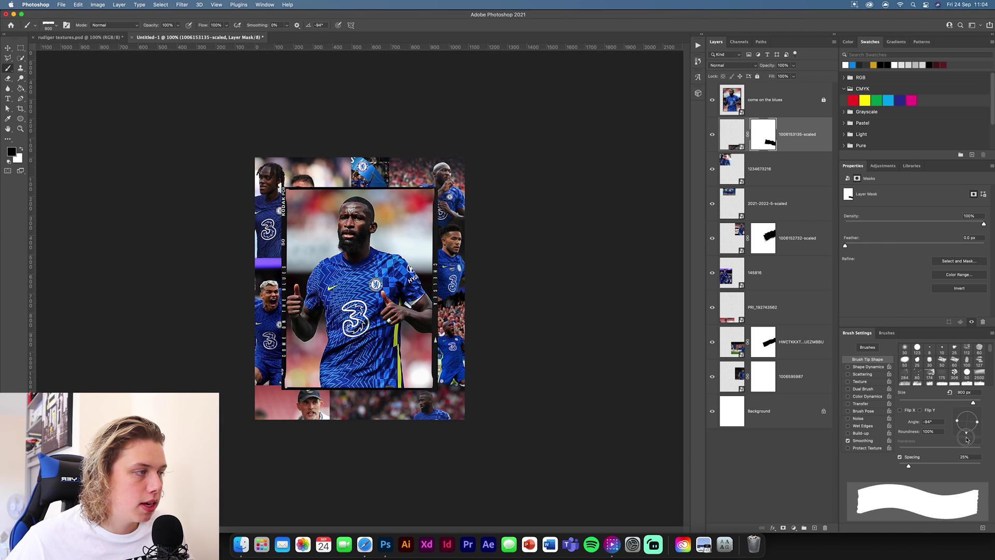
left_click(323, 421)
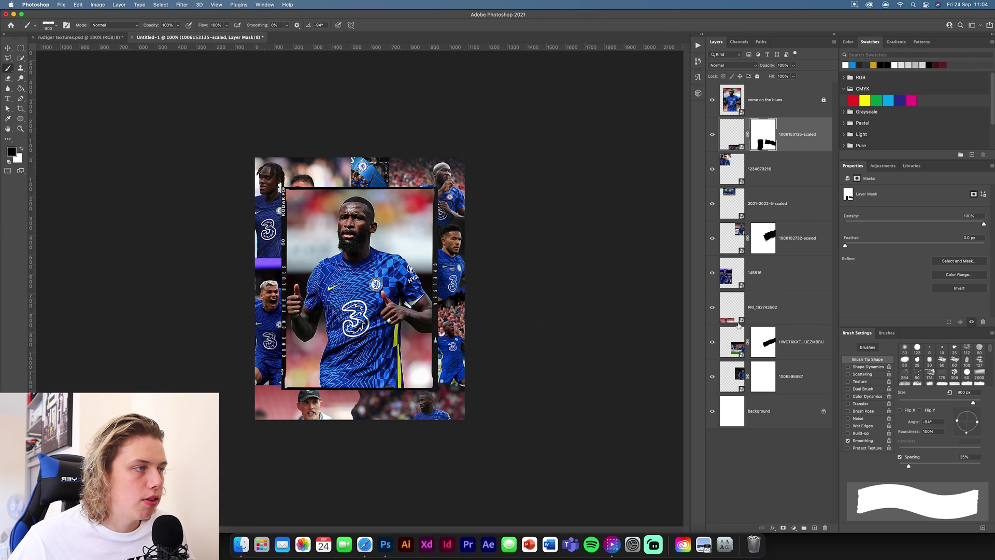
- Enlarge the 145816 photo at the poster's left side to about 979 × 698 px so it overlaps its neighbours
left_click(743, 284)
key("super+t")
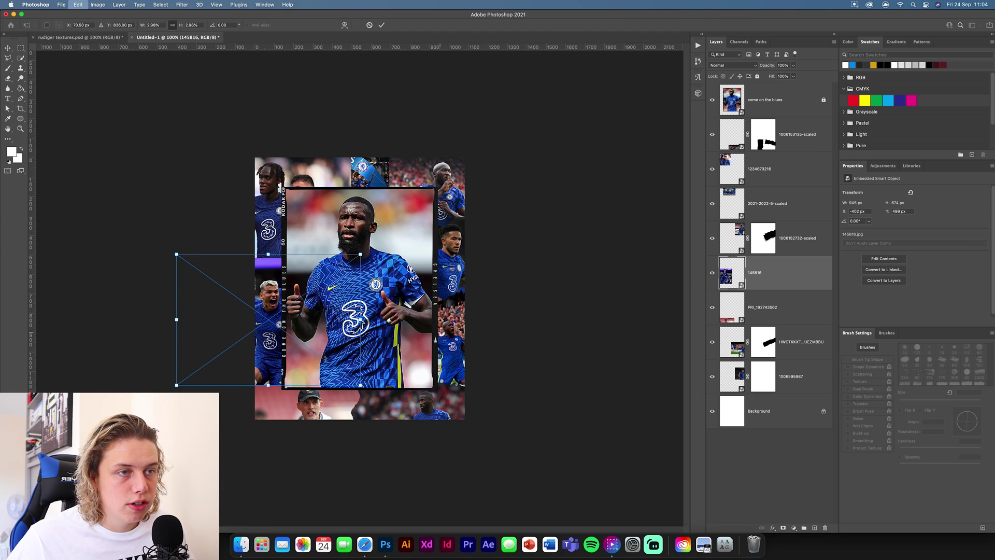
left_click_drag(268, 377, 268, 381)
left_click(381, 25)
key("b")
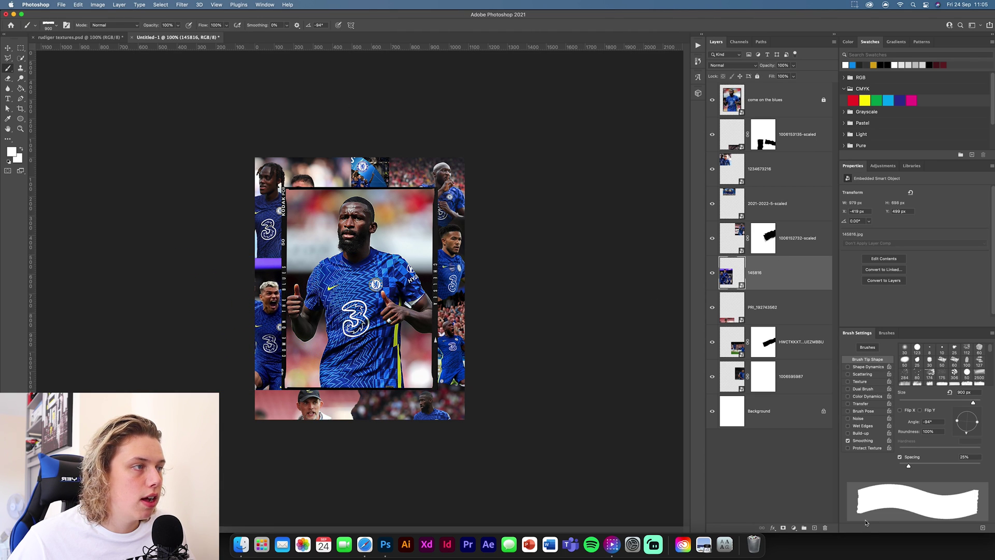
- Add a mask to the 145816 photo, tear its lower edge with the brush at -163°, and undo the extra upper-edge stroke
left_click(783, 527)
key("x")
key("Left")
mouse_move(401, 482)
left_mouse_down()
mouse_move(228, 469)
mouse_move(296, 509)
left_mouse_up()
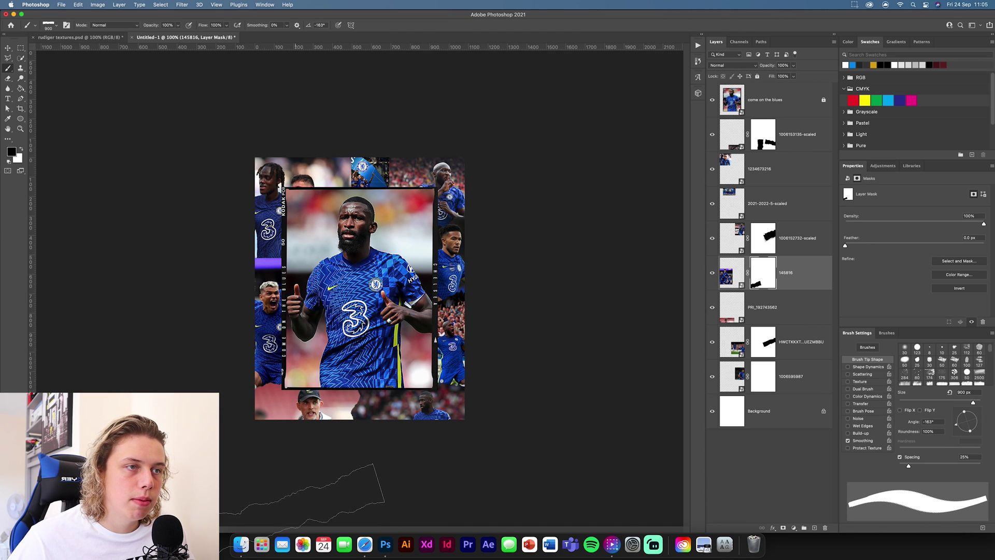
left_click(199, 265)
key("super+z")
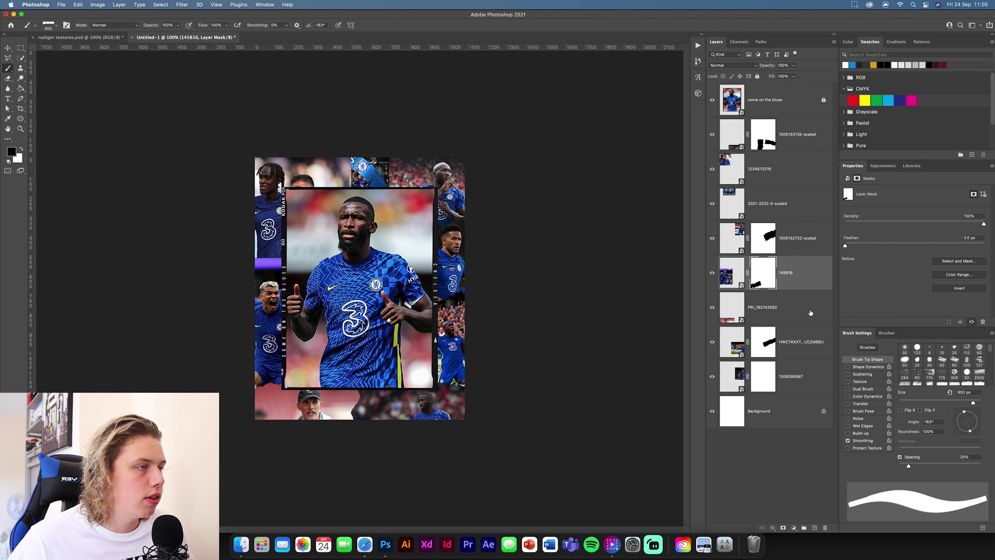
left_click(737, 172)
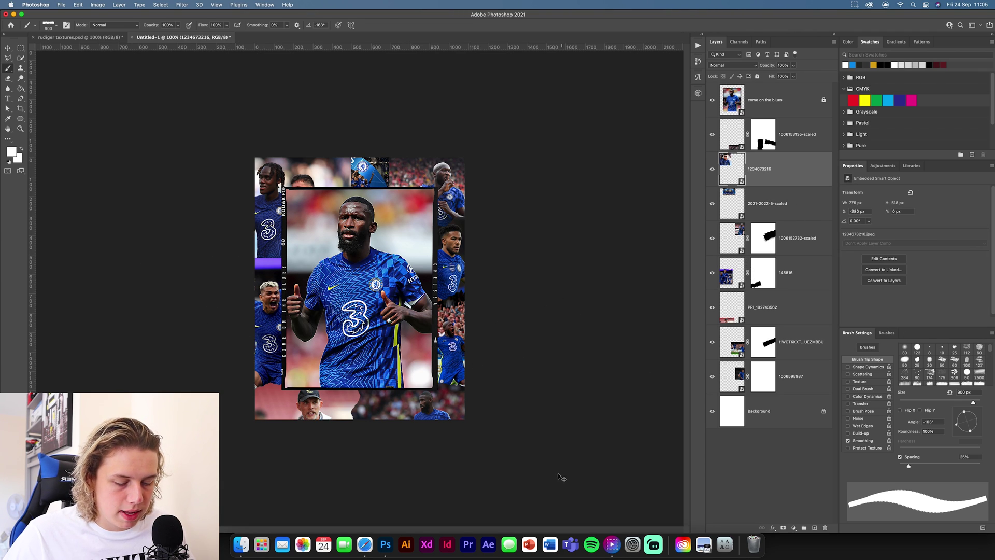
key("super+t")
left_click_drag(275, 258, 276, 270)
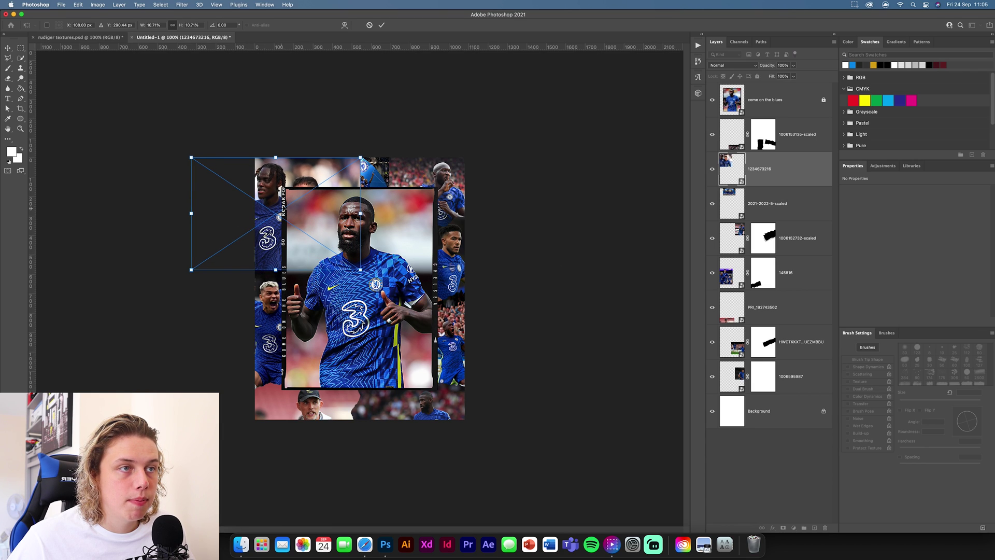
left_click(382, 25)
key("b")
left_click(783, 527)
key("x")
left_click_drag(244, 284, 244, 311)
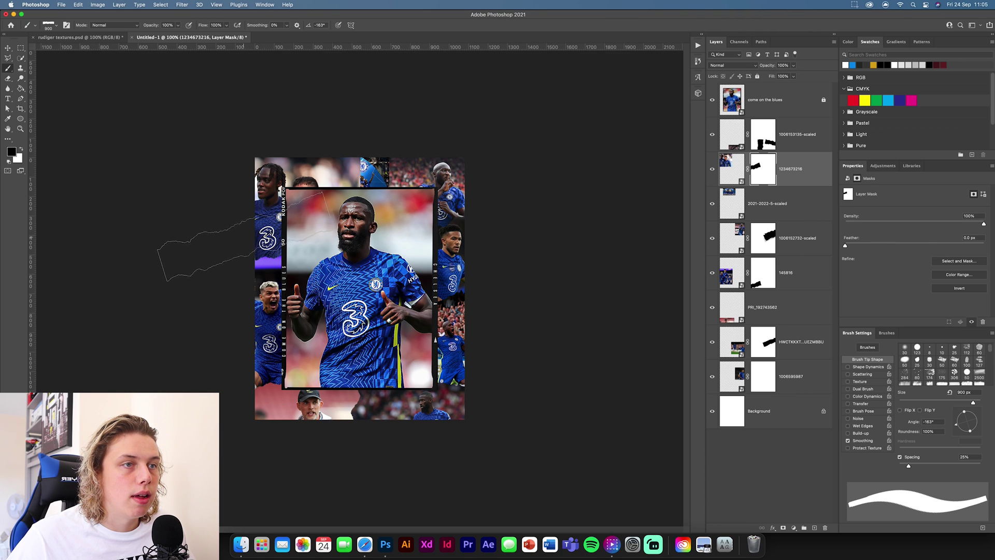
left_click(732, 172)
key("super+t")
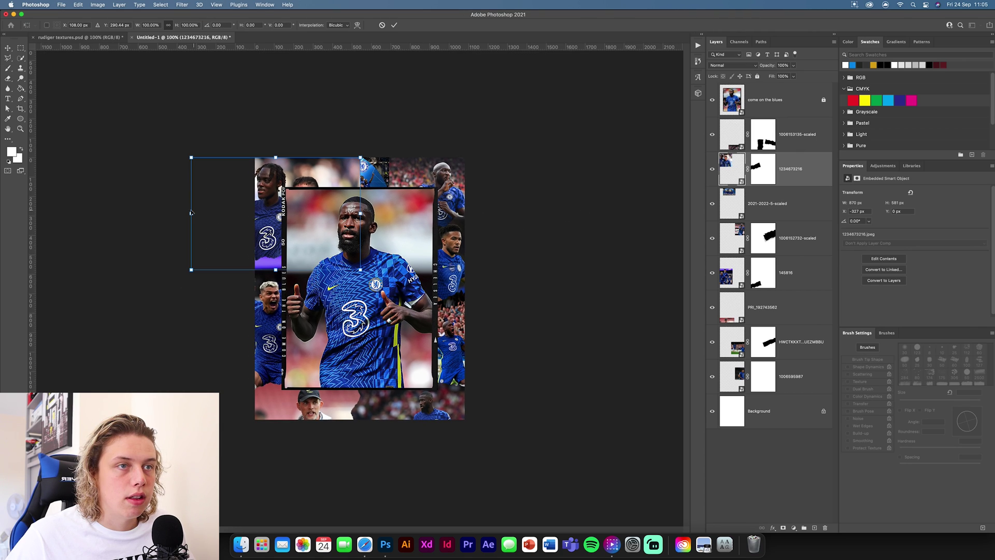
left_click_drag(188, 213, 189, 213)
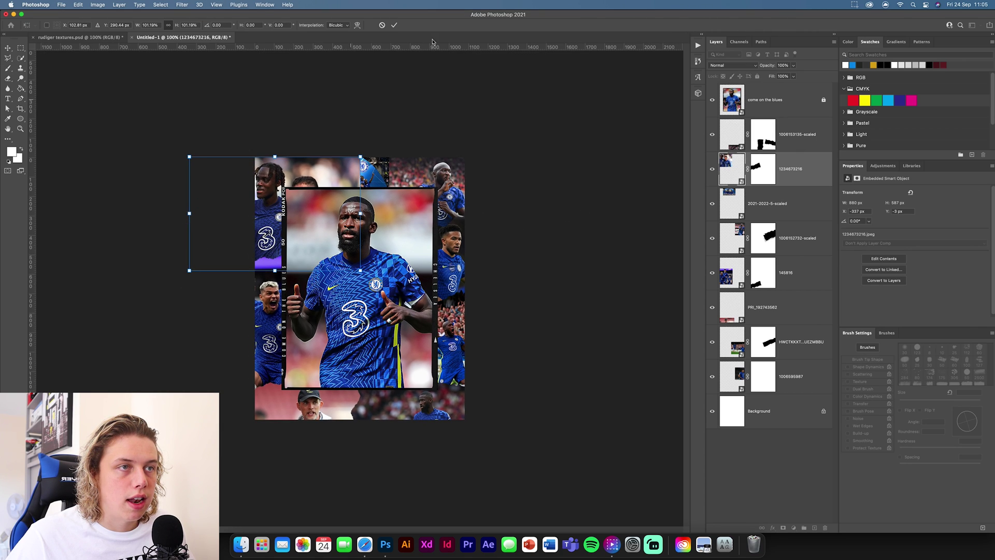
left_click(394, 26)
key("b")
left_click(763, 169)
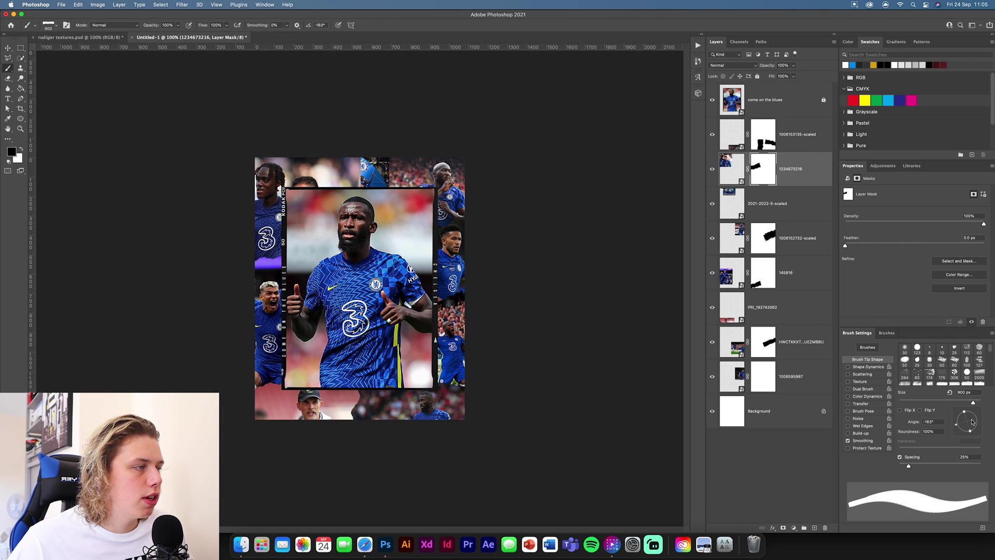
left_click_drag(963, 433, 965, 410)
mouse_move(341, 173)
left_mouse_down()
mouse_move(308, 171)
mouse_move(296, 189)
left_mouse_up()
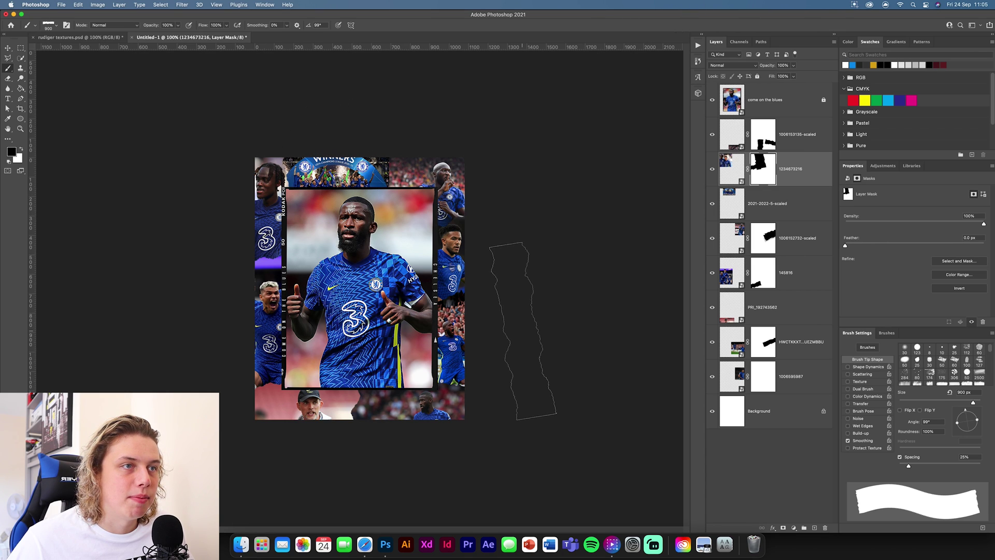
- Enlarge the 2021-2022-5-scaled winners photo at the poster's upper edge to about 603 × 401 px
left_click(757, 217)
key("ctrl+t")
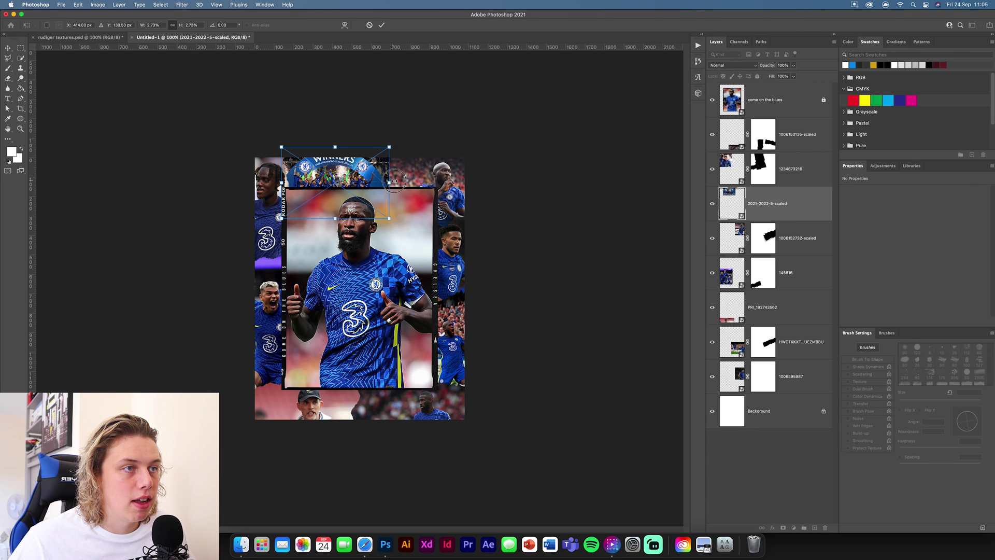
left_click_drag(390, 182, 430, 191)
key("Return")
- Add a mask to the winners photo, set the brush angle to 82°, and tear its right edge, redoing the first stroke
key("b")
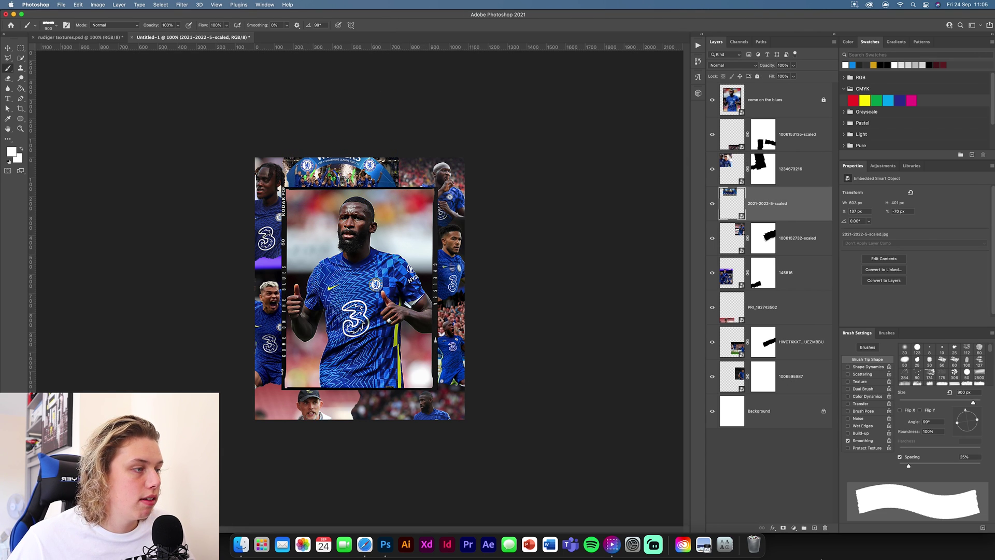
left_click(784, 527)
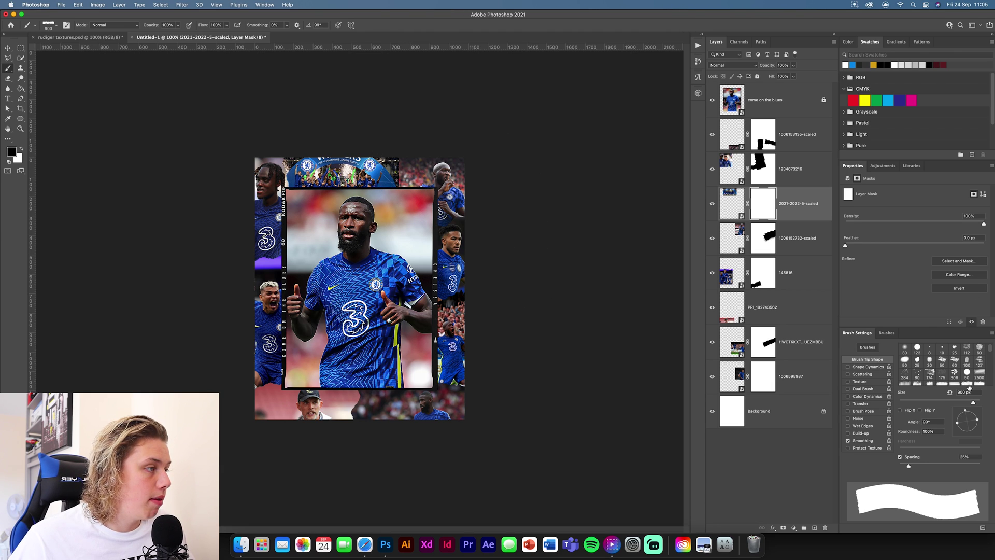
left_click_drag(969, 415, 973, 411)
left_click(405, 207)
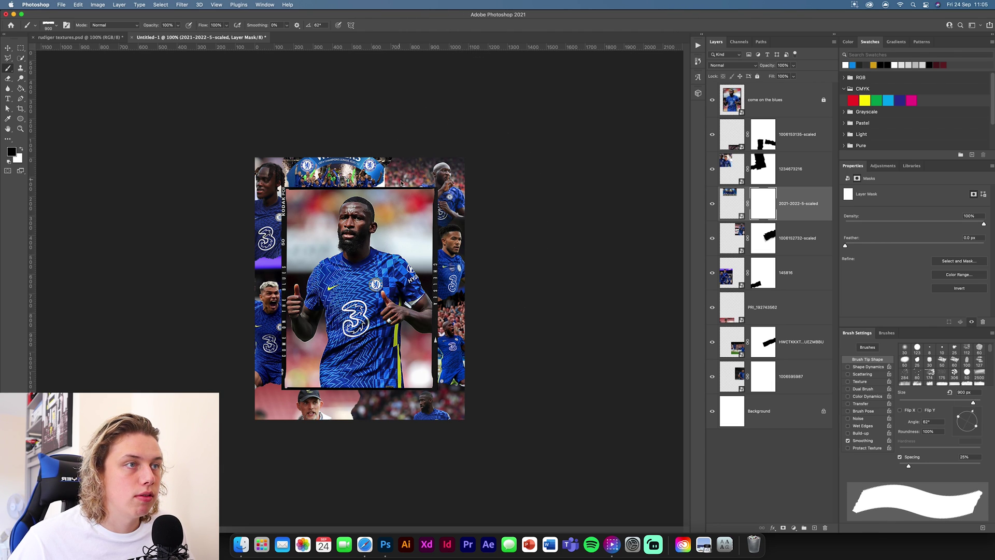
key("ctrl+z")
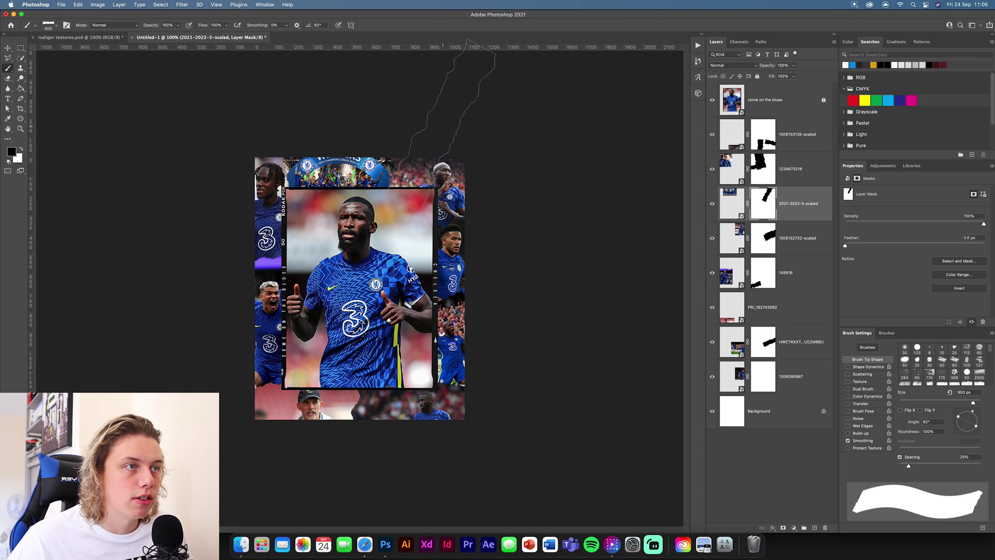
key("x")
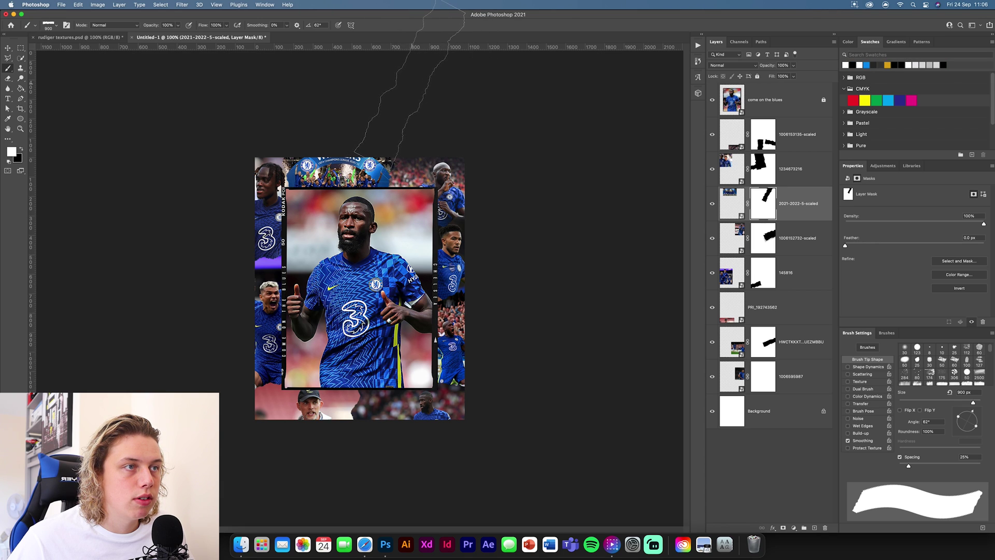
left_click(8, 47)
left_click(171, 136)
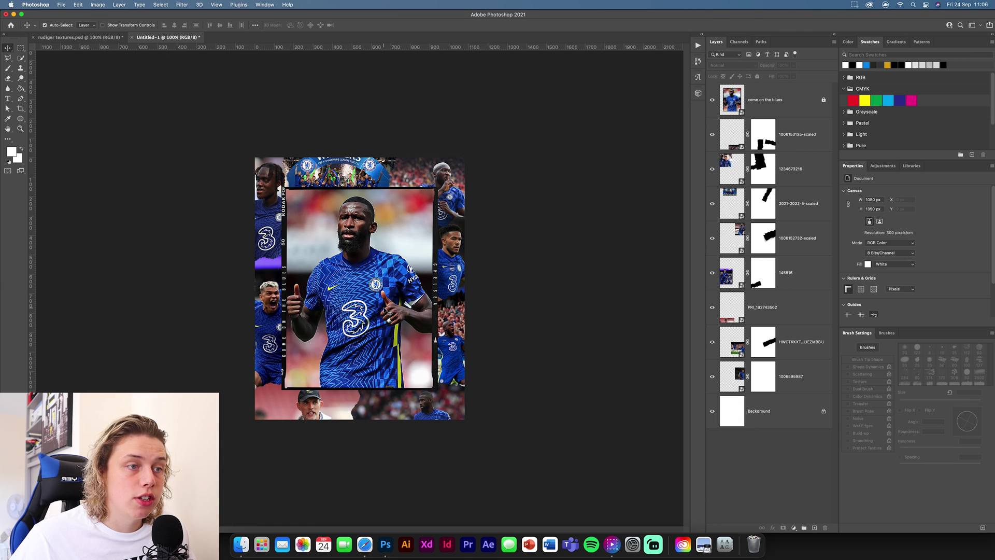
left_click(797, 146)
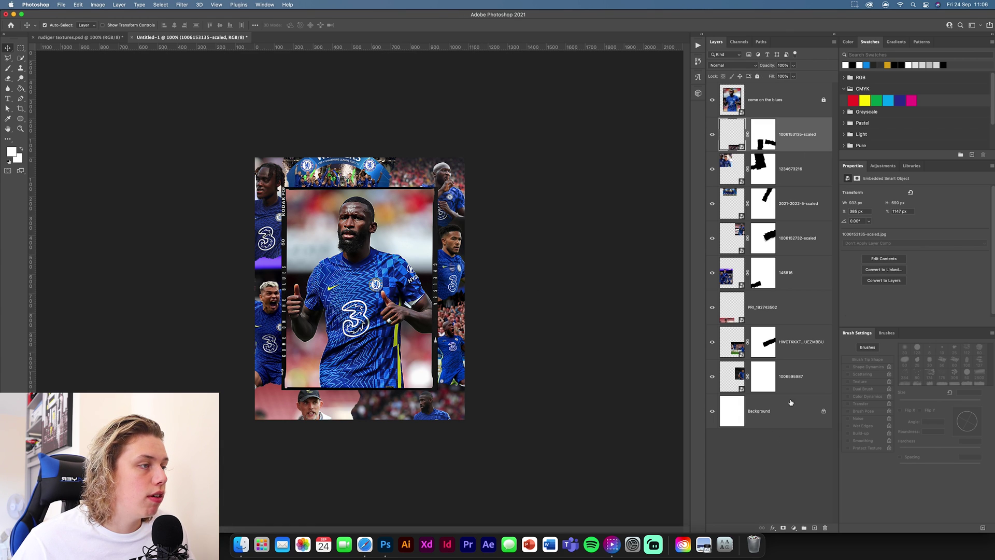
left_click(800, 382, "shift")
right_click(800, 382)
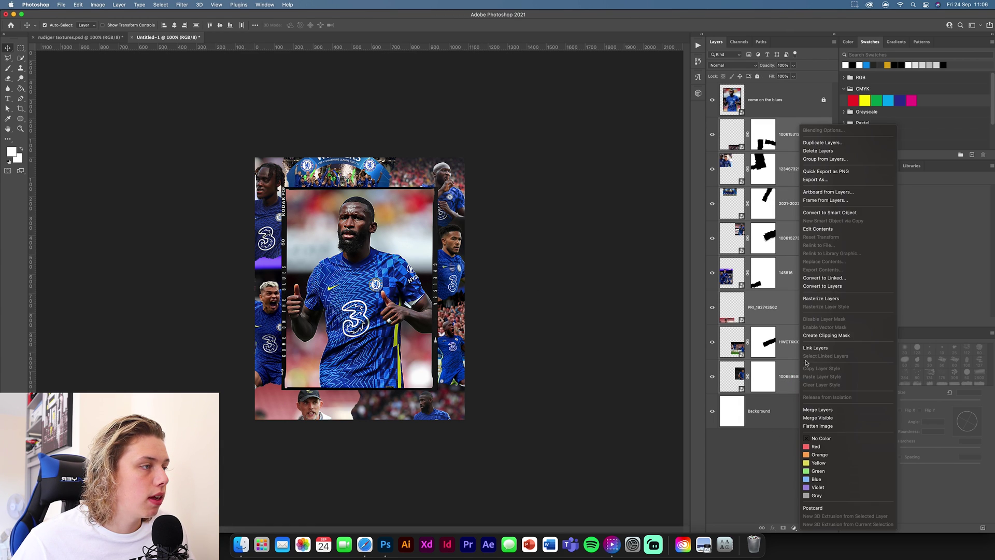
left_click(848, 213)
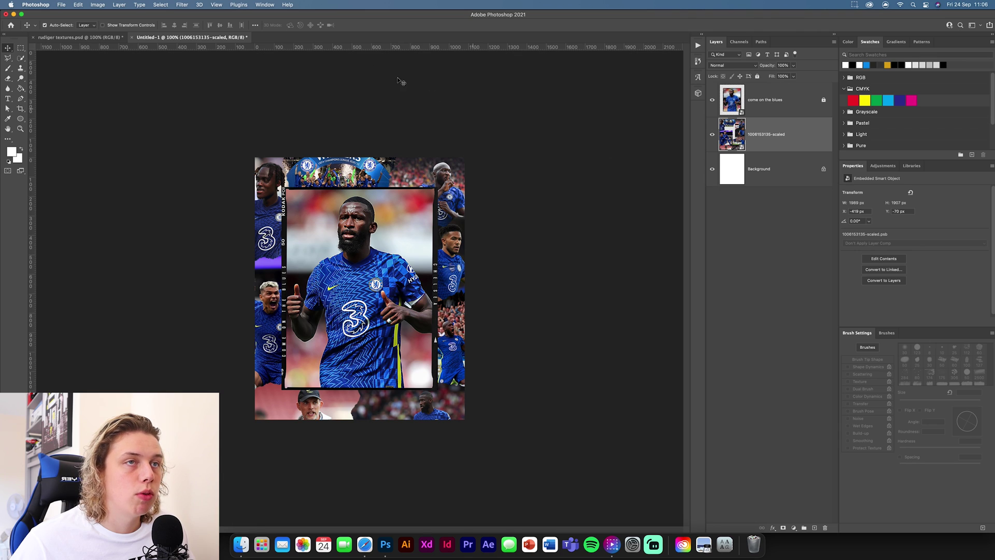
- Apply a High Pass smart filter with a low radius to the combined collage layer
left_click(182, 4)
mouse_move(224, 168)
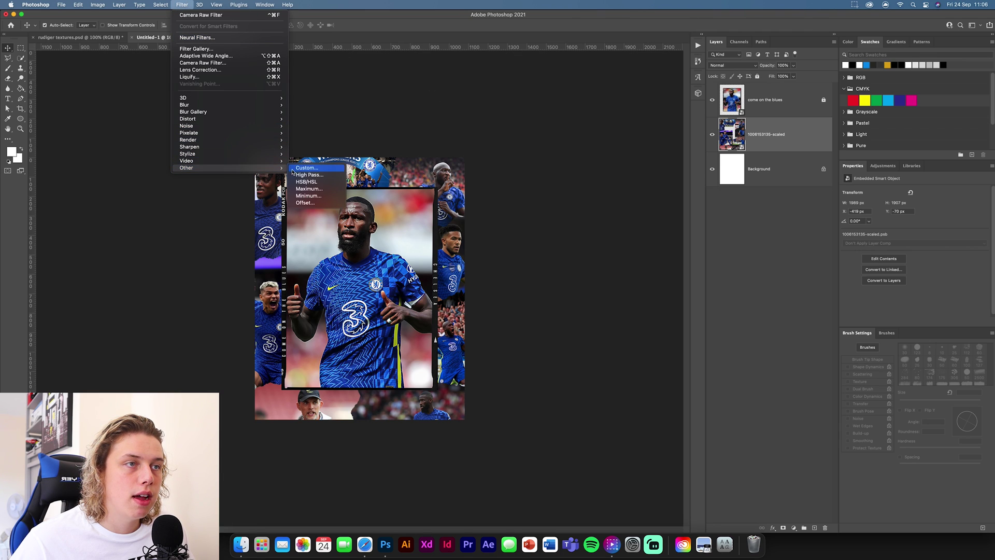
left_click(305, 175)
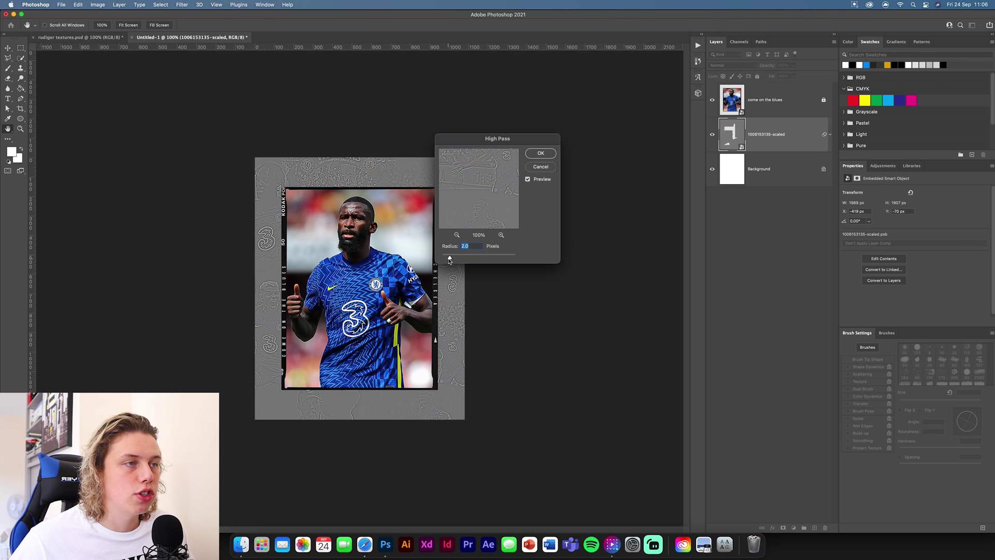
left_click(540, 153)
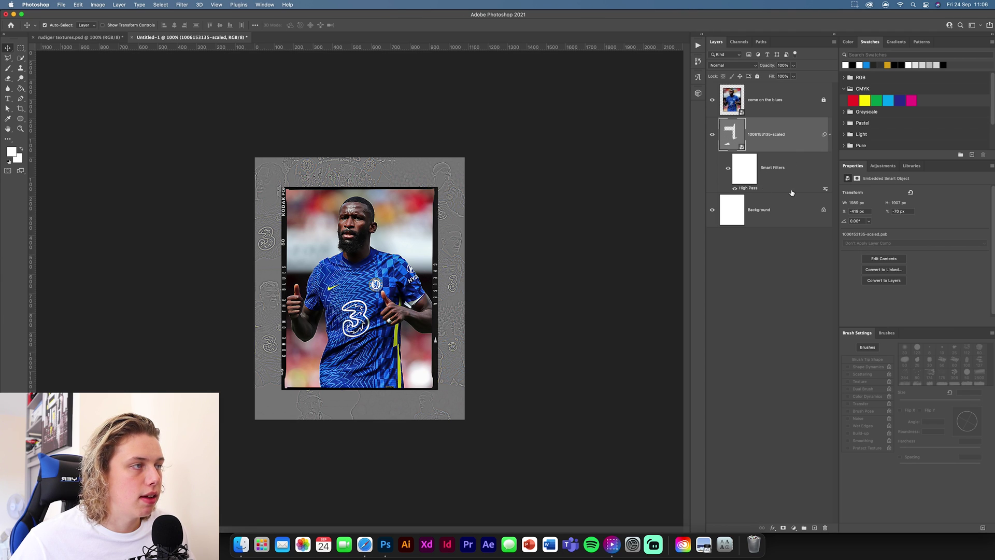
- Set the High Pass filter's blending mode to Overlay at 100% opacity
double_click(826, 191)
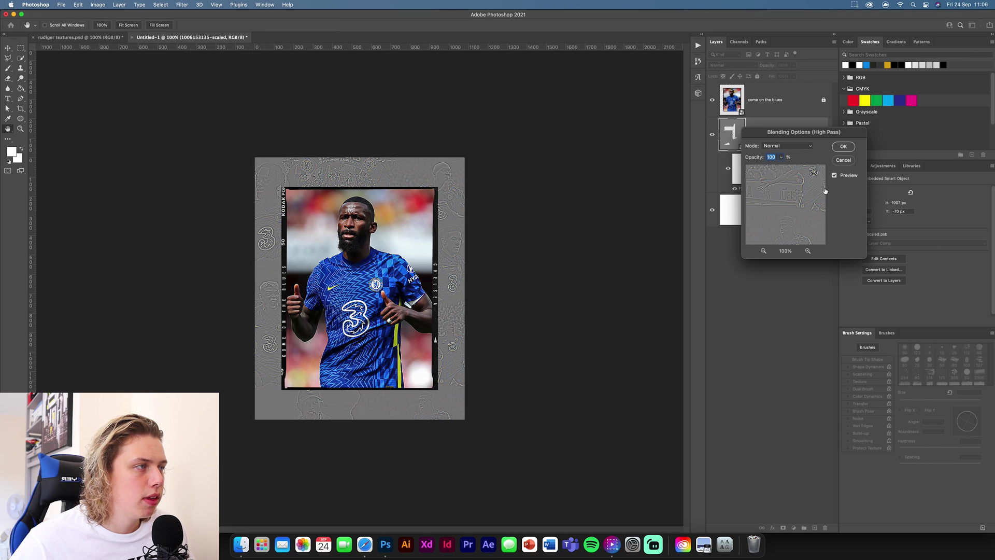
left_click(792, 147)
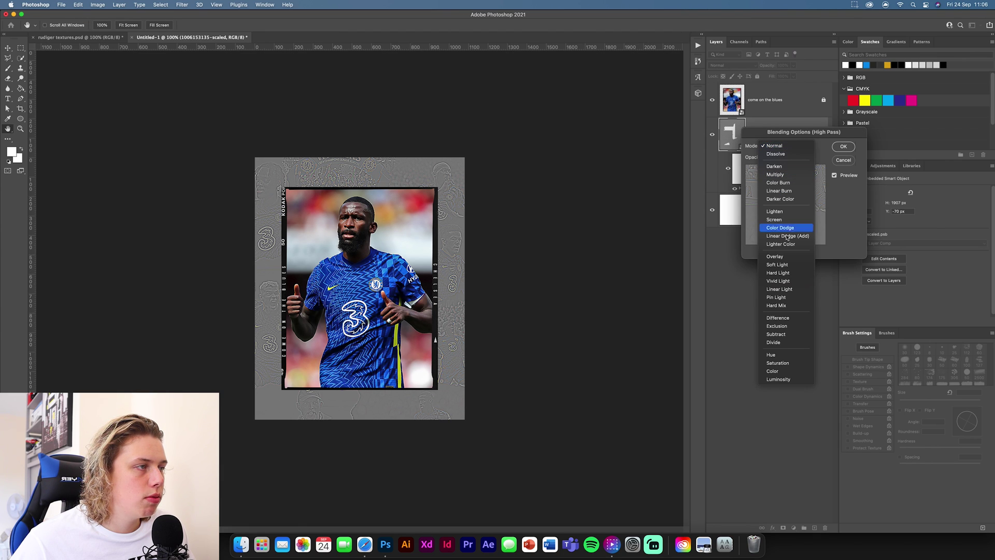
left_click(776, 257)
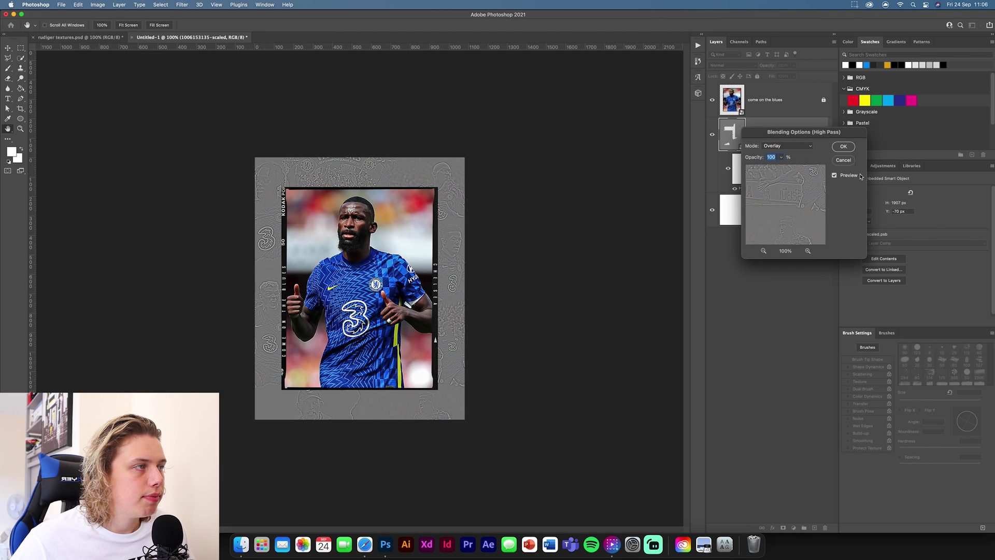
left_click(843, 146)
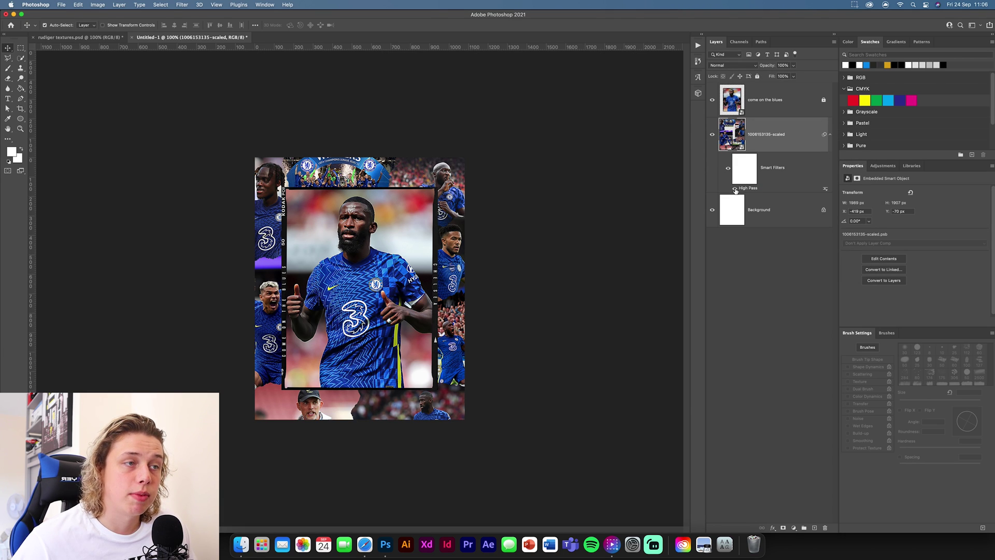
- Apply an Unsharp Mask smart filter to the collage with amount 20%, radius 2.0 pixels and threshold 0
left_click(183, 5)
mouse_move(258, 149)
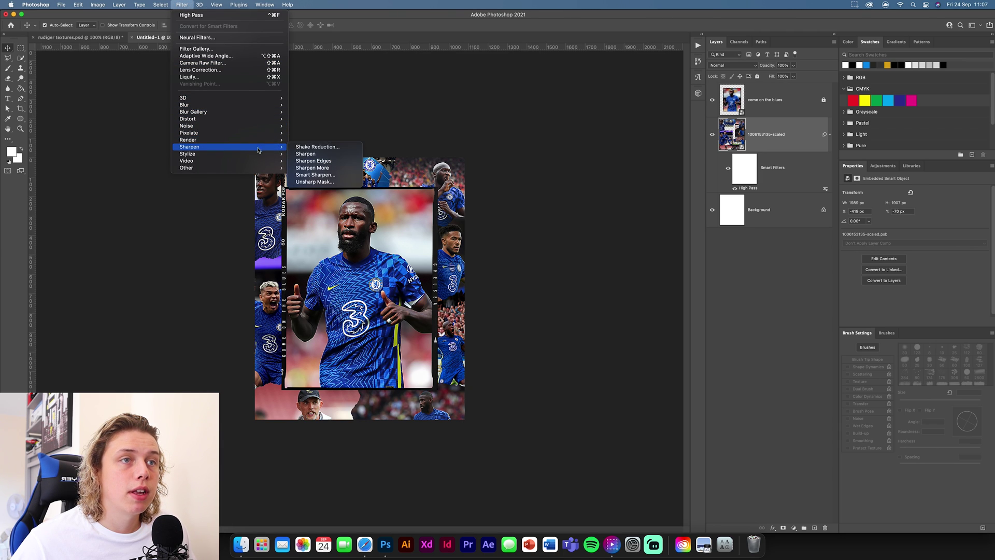
left_click(302, 181)
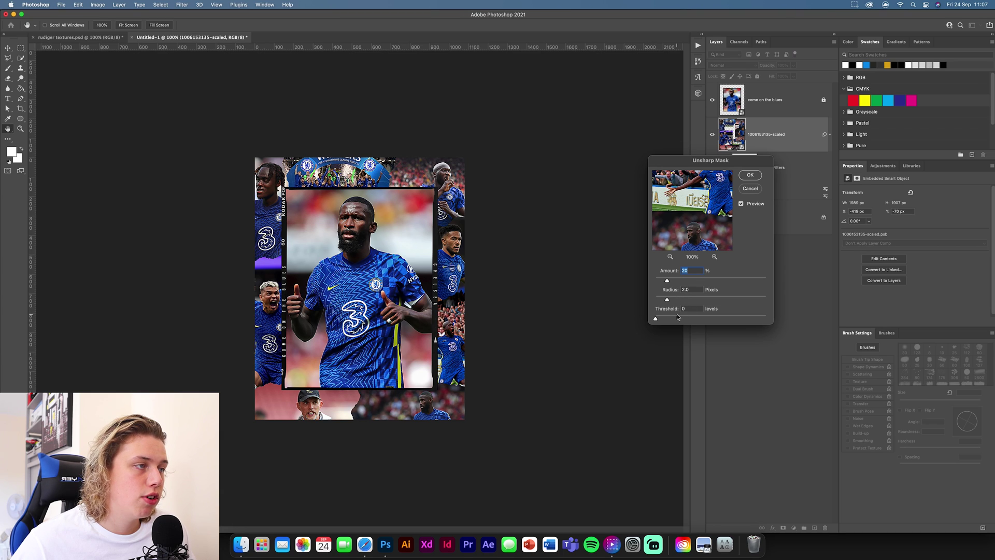
left_click(750, 175)
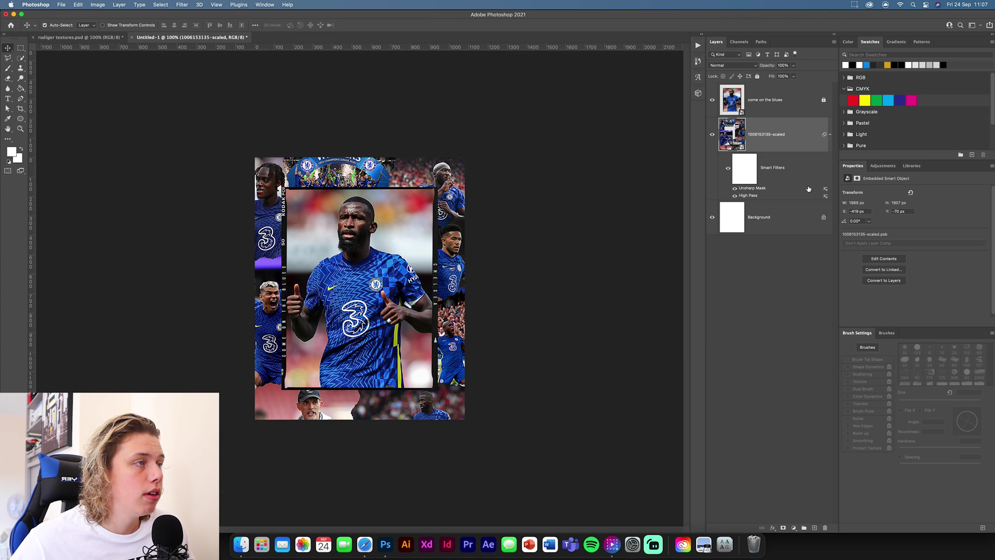
- Apply a Camera Raw smart filter to the collage using the saved settings file Sharpening effect .xmp
left_click(157, 6)
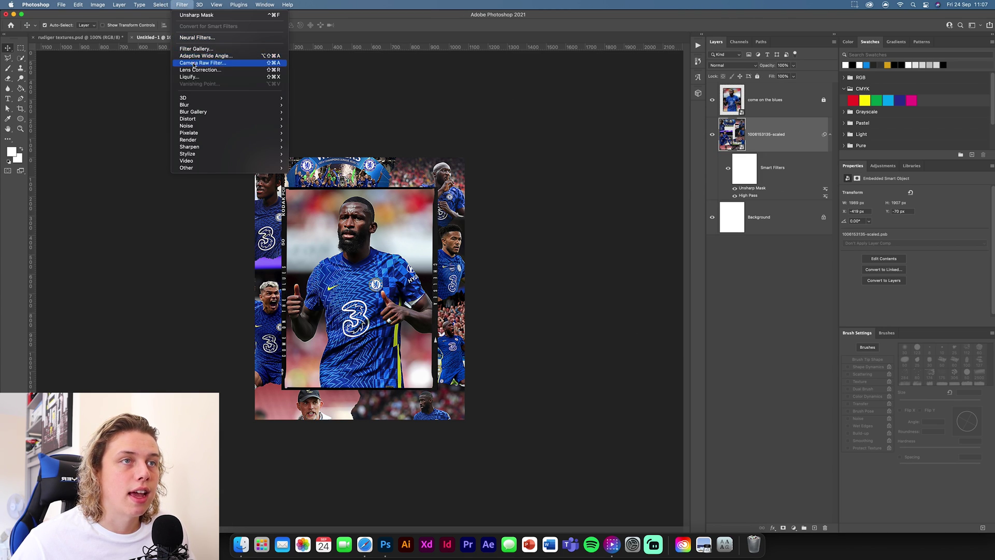
left_click(609, 193)
key("super+shift+a")
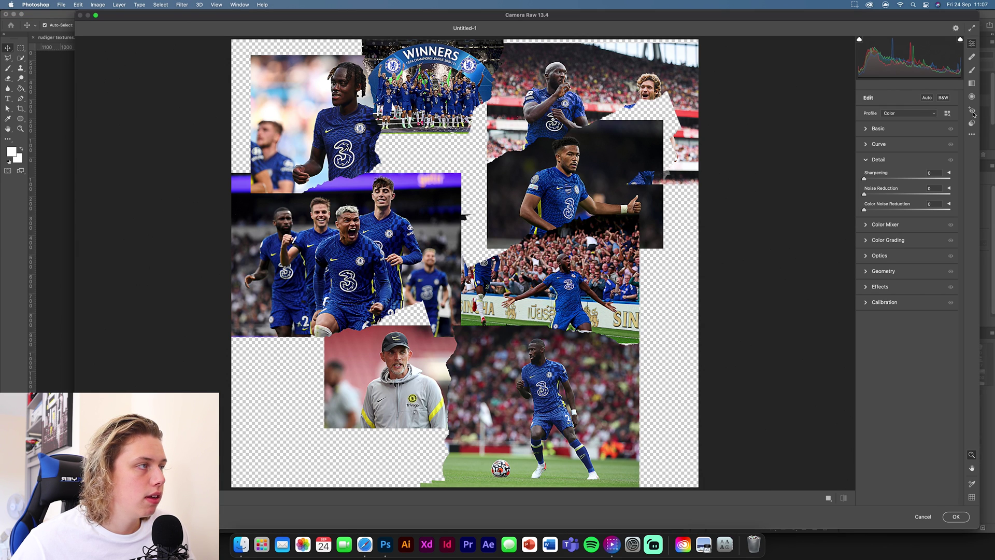
left_click(971, 134)
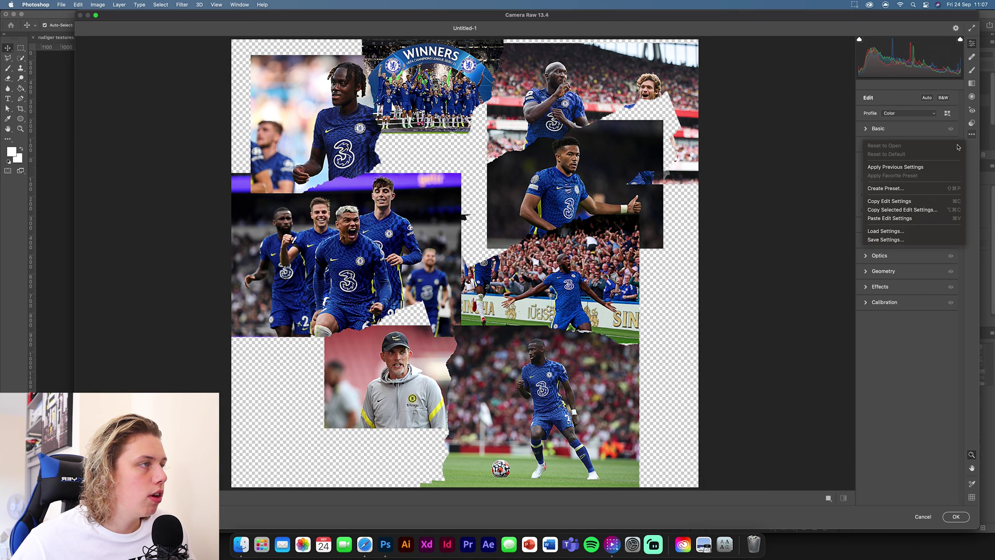
left_click(886, 230)
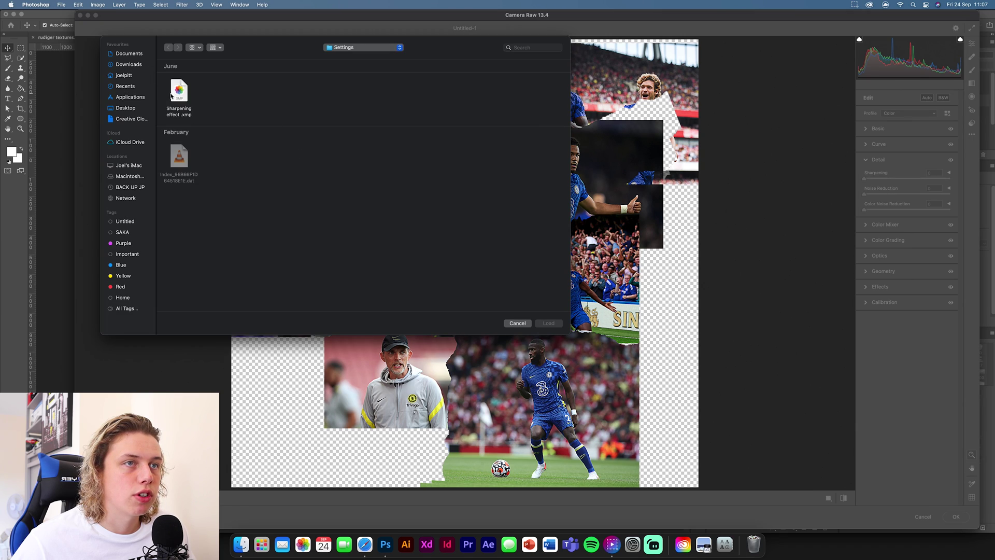
left_click(173, 96)
left_click(548, 323)
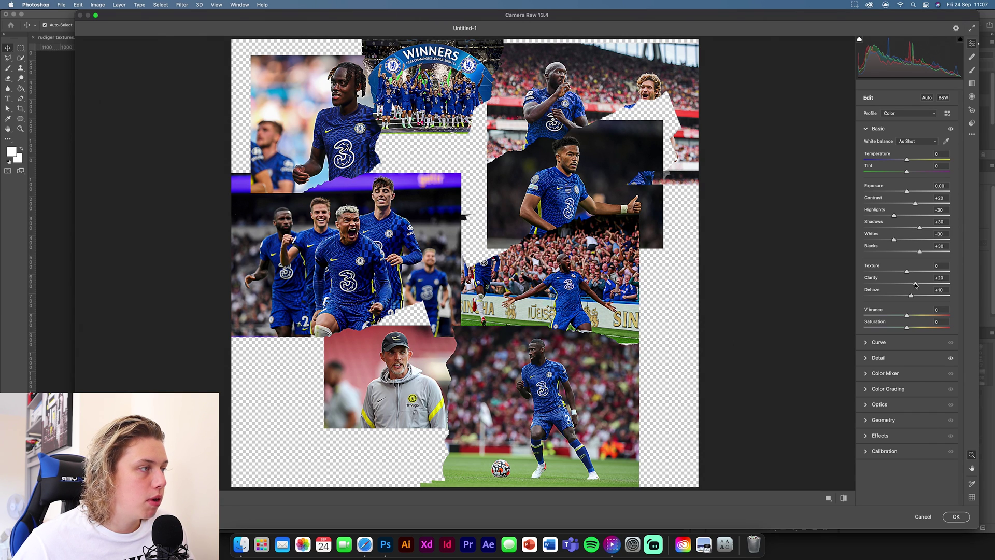
left_click(865, 359)
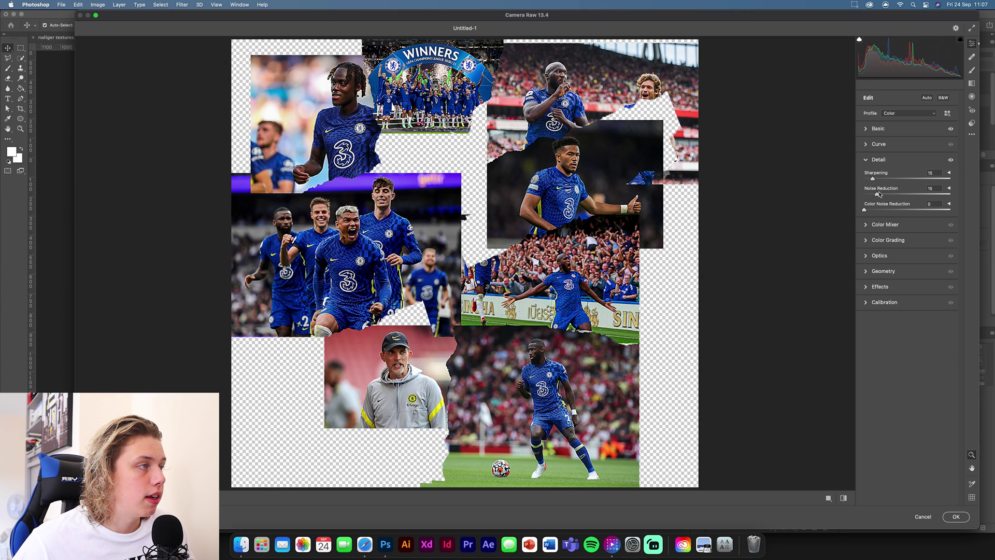
left_click(956, 517)
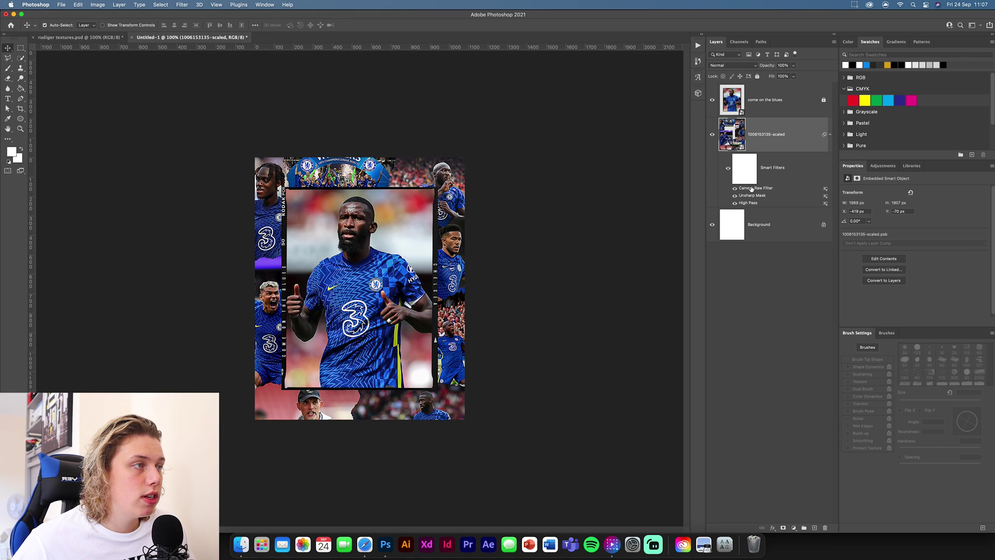
- Set the collage's Camera Raw smart filter to the Luminosity blending mode at 100% opacity
double_click(825, 191)
left_click(783, 146)
left_click(779, 380)
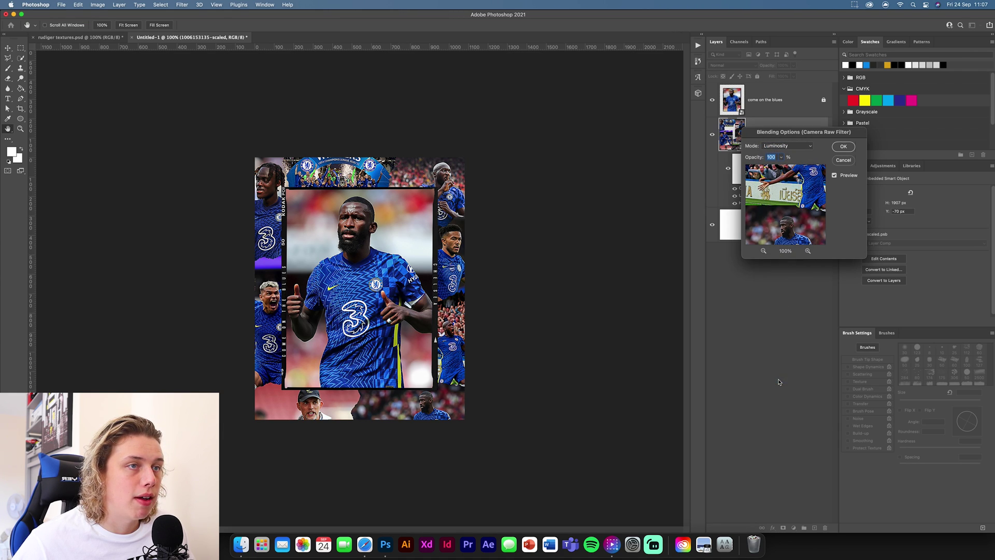
left_click(844, 147)
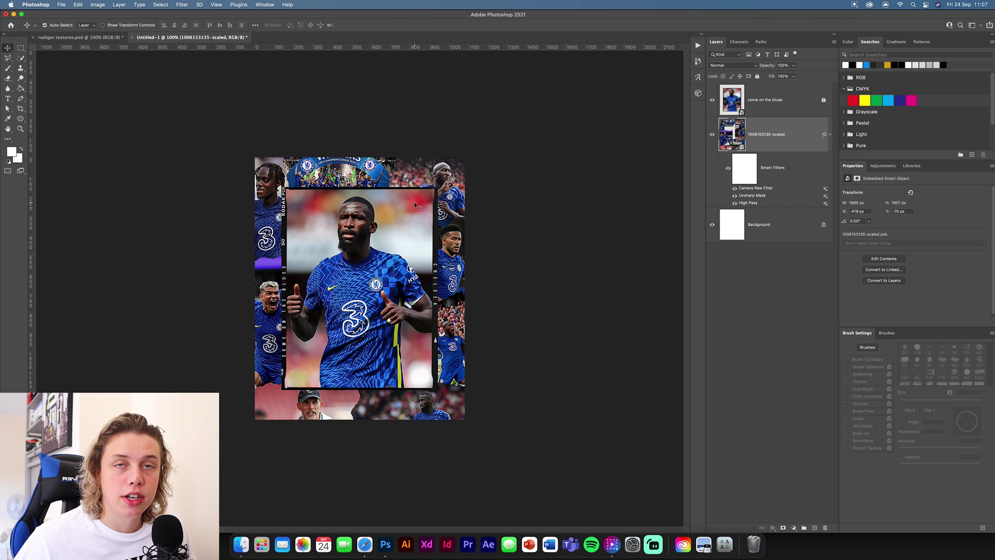
left_click(728, 168)
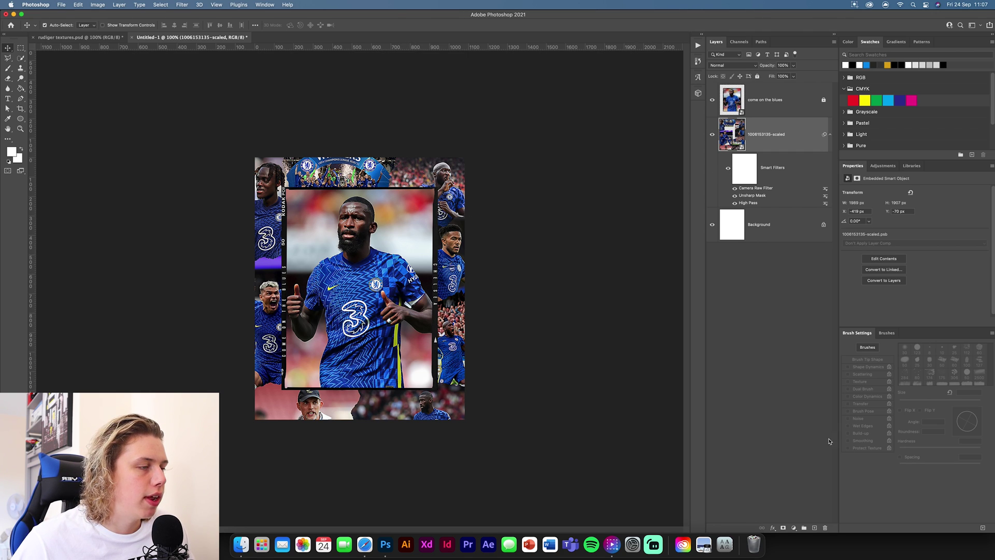
- Add a Black & White adjustment layer with default settings above the collage layer, below the framed photo
left_click(794, 527)
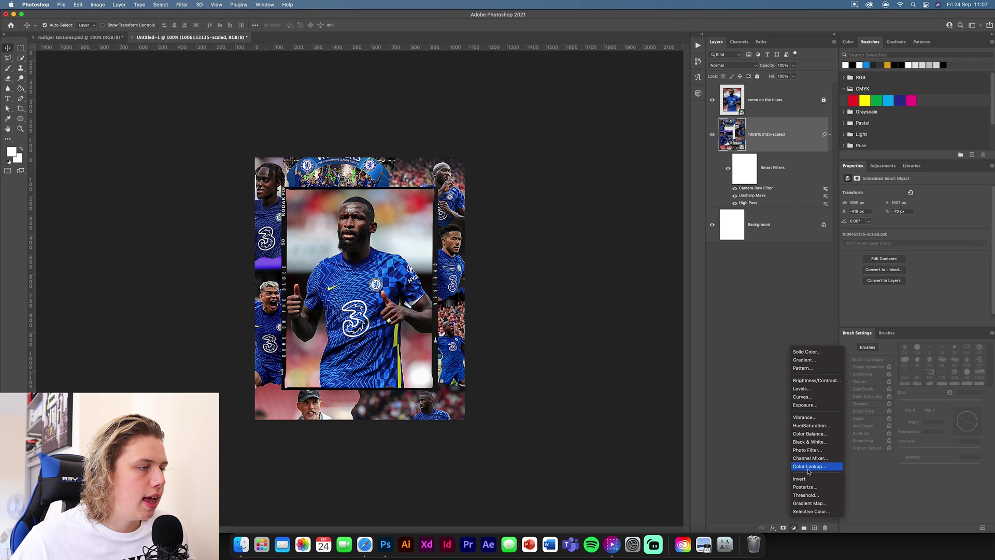
left_click(811, 442)
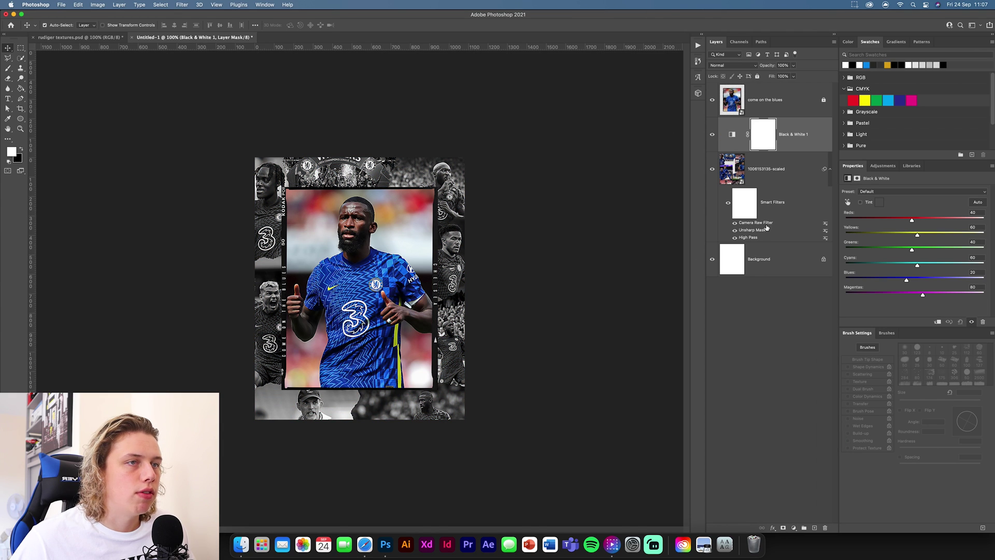
left_click(794, 166)
left_click(794, 139)
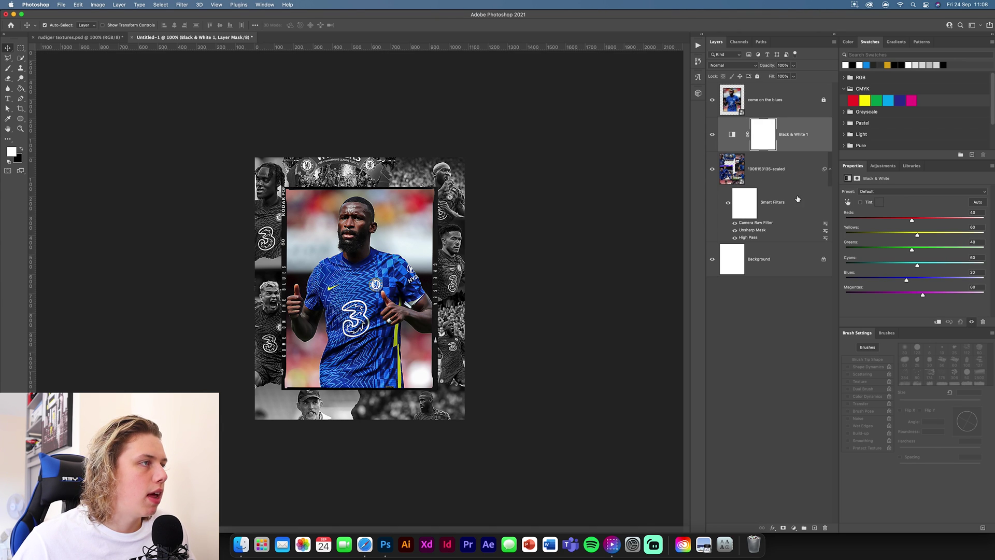
- Add a dark #1c1c1c solid colour fill layer above the Black & White adjustment
left_click(794, 528)
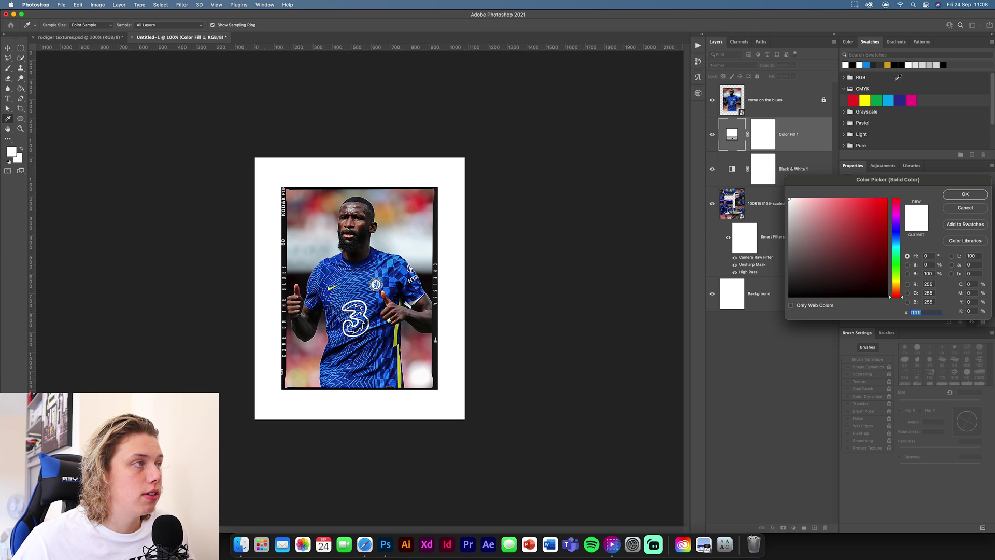
left_click(874, 65)
left_click(792, 282)
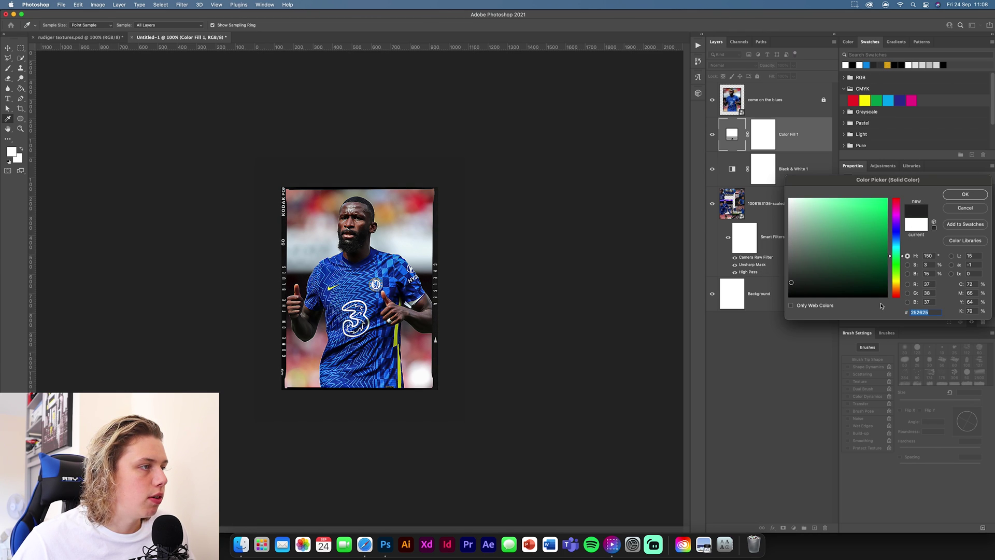
left_click(789, 286)
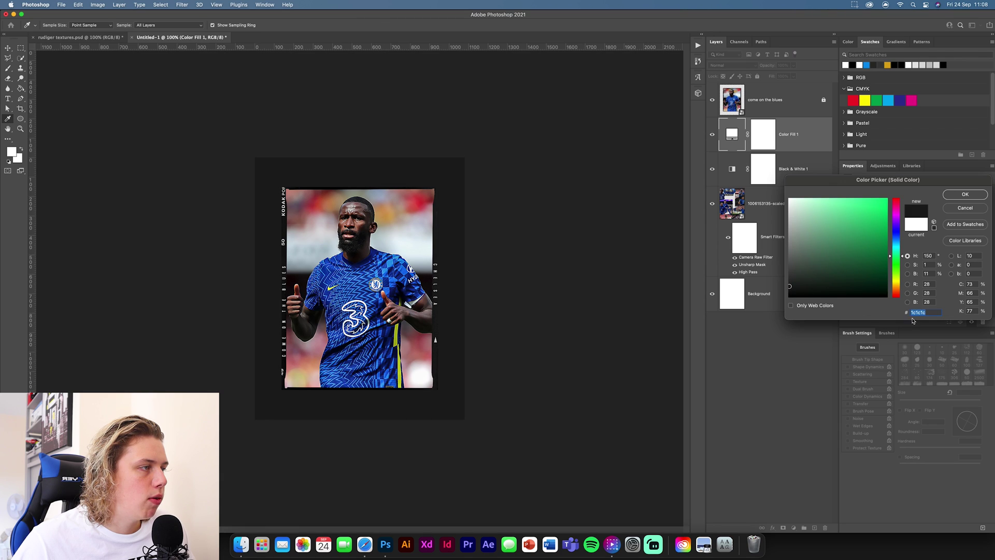
left_click(965, 195)
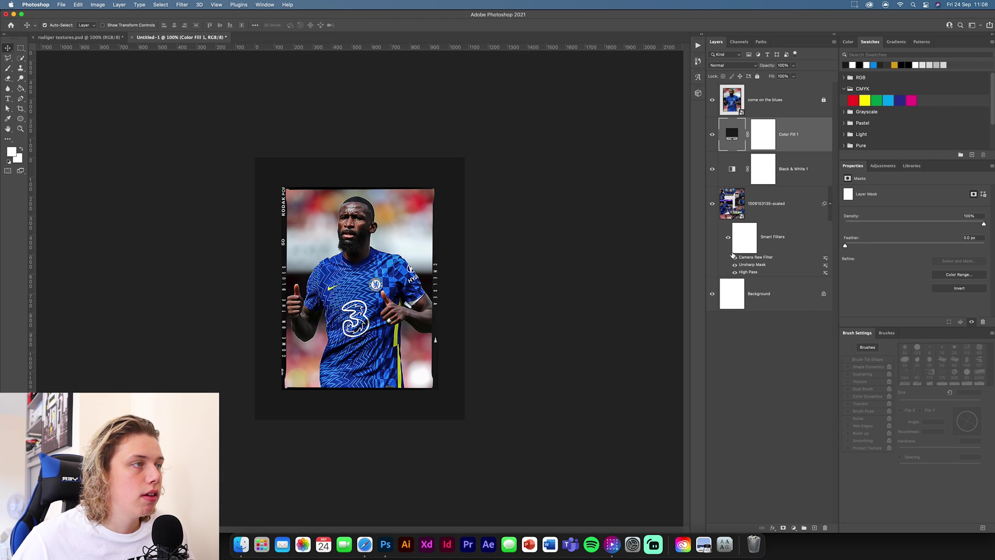
- Reduce the opacity of the dark colour fill above the Black & White adjustment to 90%
left_click_drag(769, 63, 767, 66)
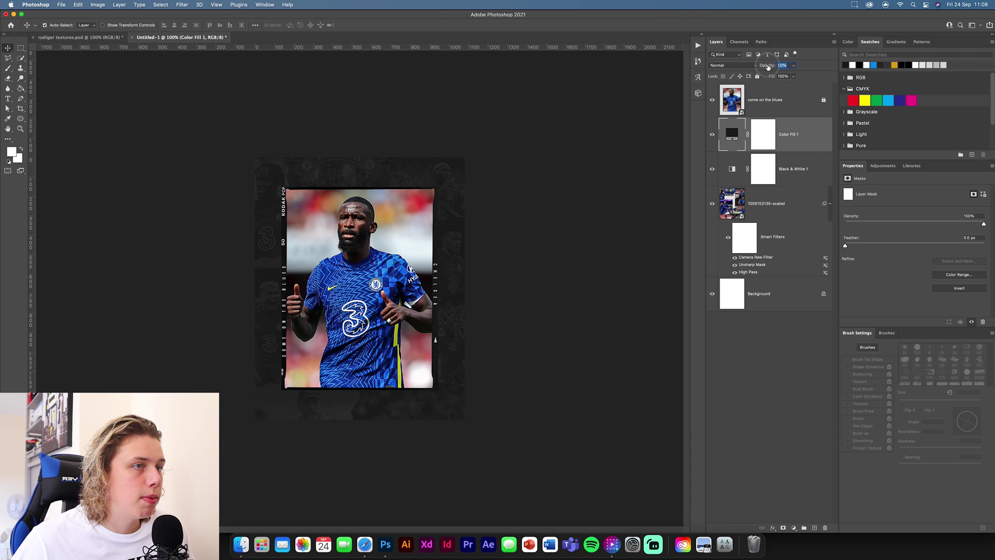
left_click(581, 317)
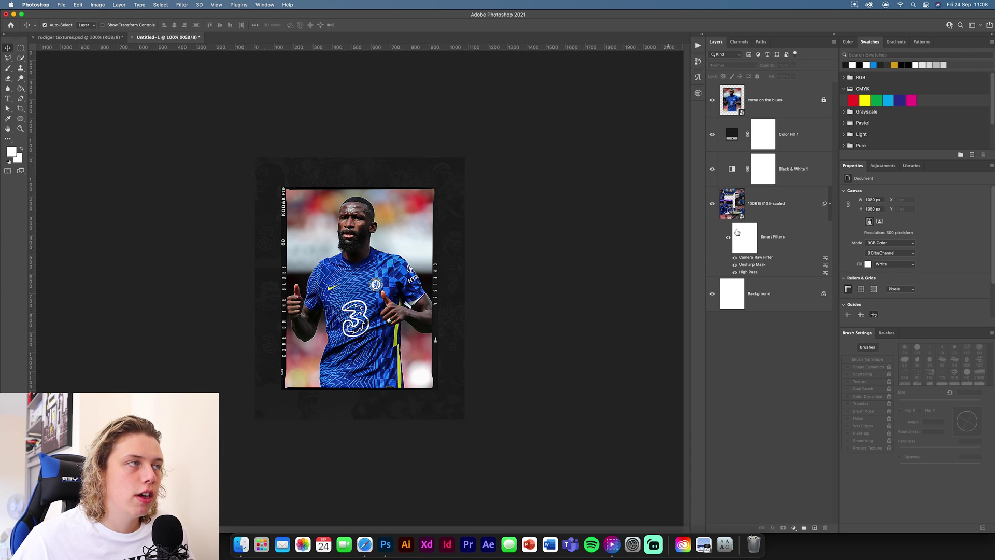
left_click(807, 141)
left_click(769, 66)
left_click(558, 348)
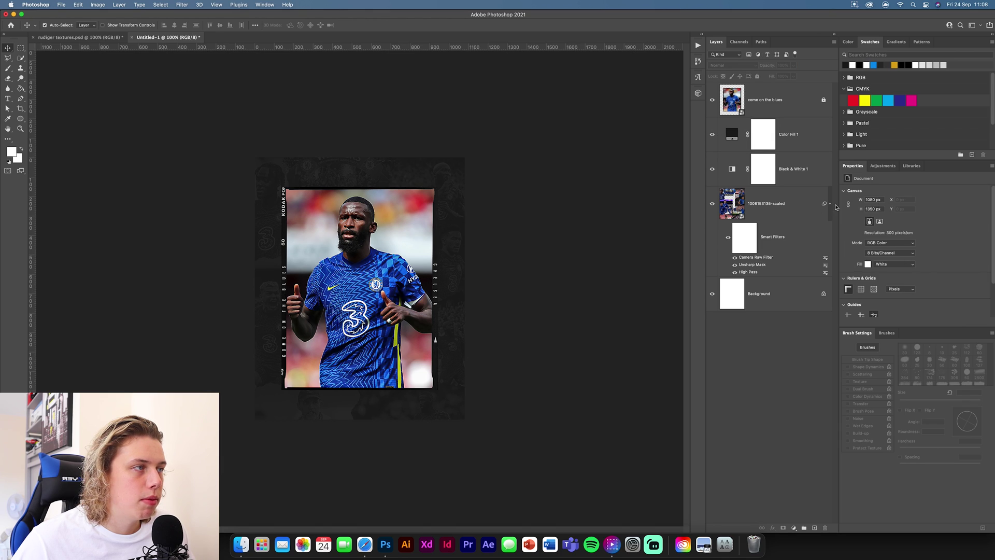
- Add a second #1c1c1c solid colour fill layer directly above the Background, keeping the collage layer at 100% opacity
left_click(786, 218)
mouse_move(769, 65)
left_mouse_down()
mouse_move(761, 67)
mouse_move(784, 67)
left_mouse_up()
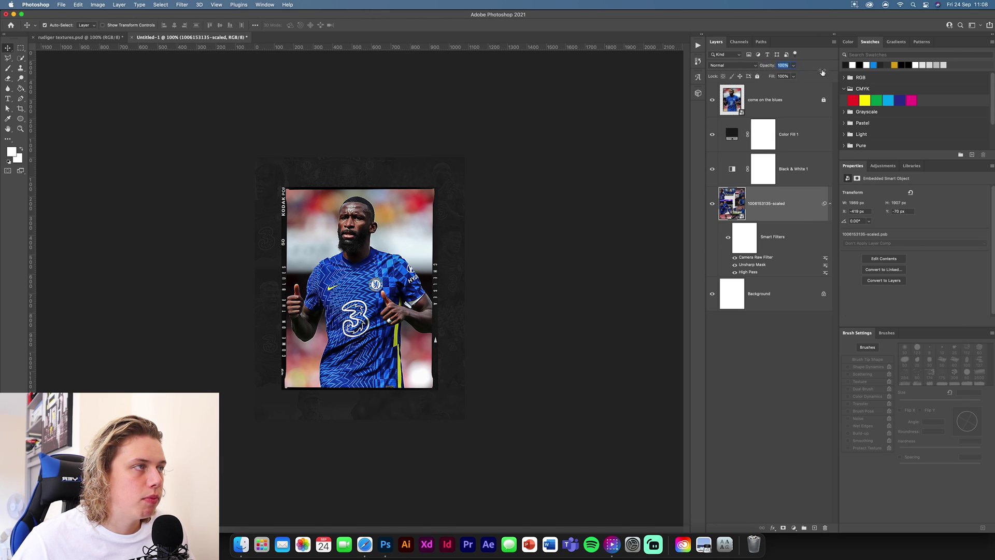
left_click(783, 299)
left_click(852, 64)
left_click(794, 527)
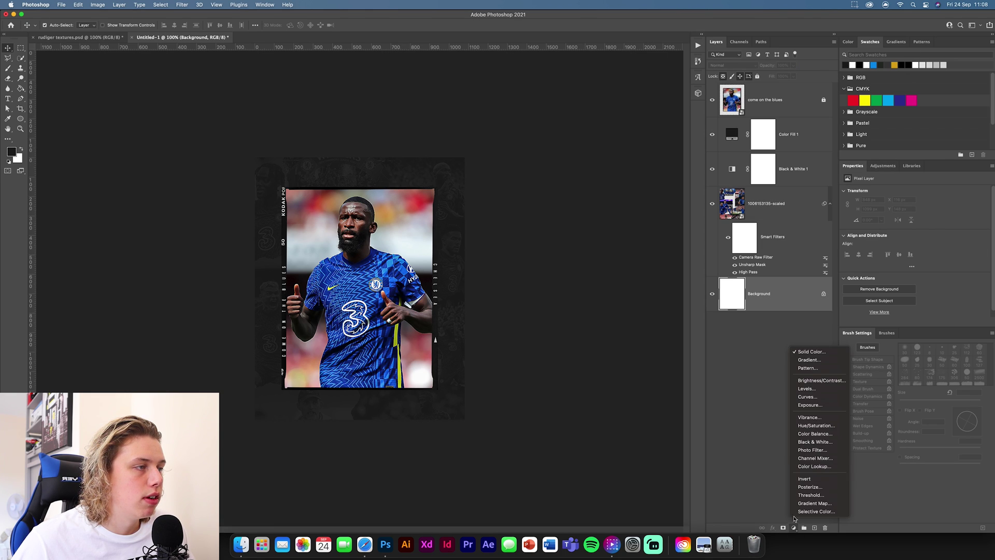
left_click(810, 352)
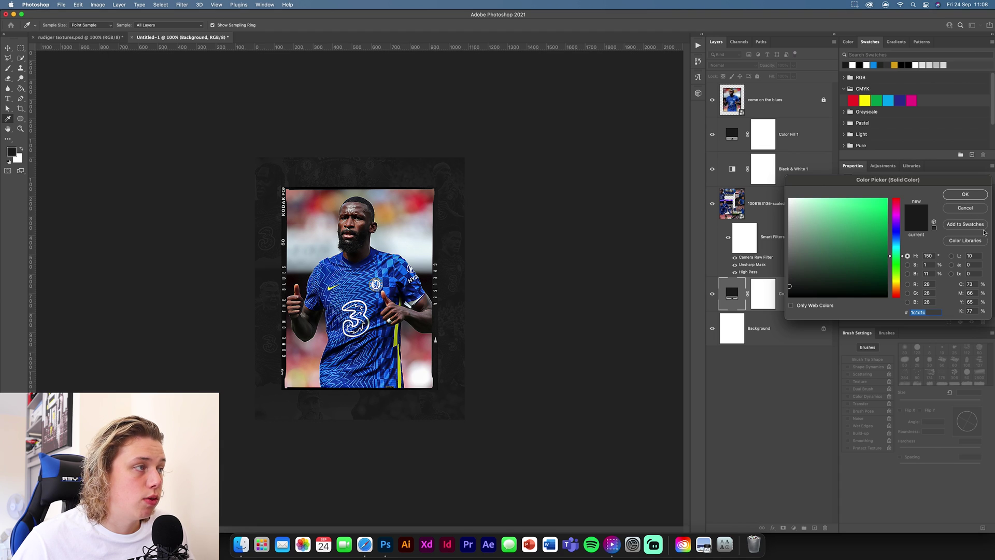
left_click(965, 195)
- Lower the opacity of the collage layer so it blends into the dark fill beneath it
left_click(788, 208)
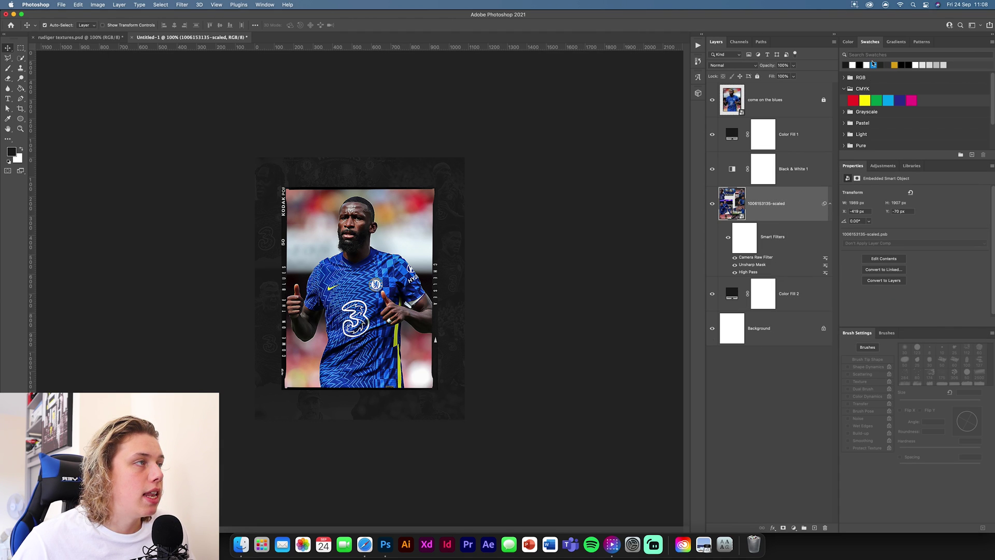
left_click_drag(771, 65, 766, 68)
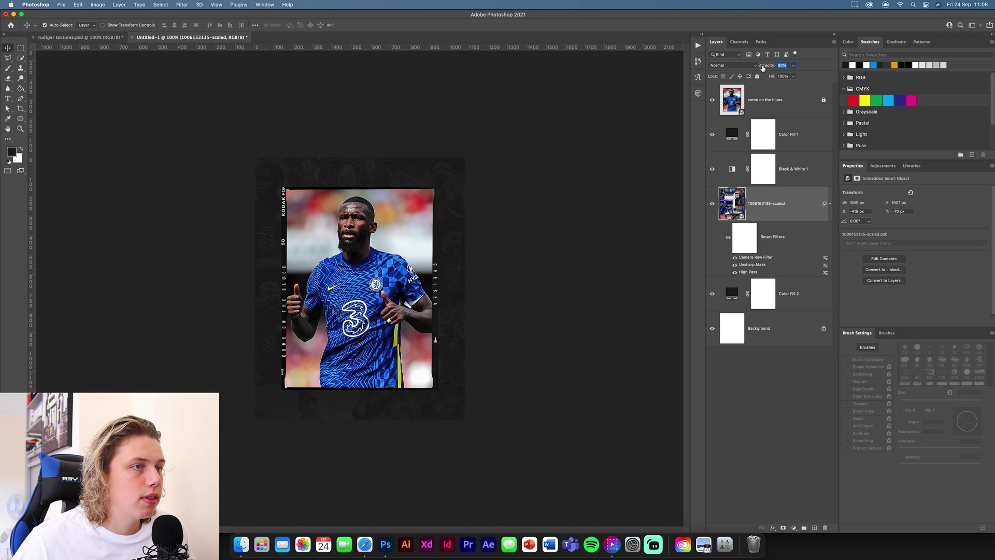
left_click(782, 433)
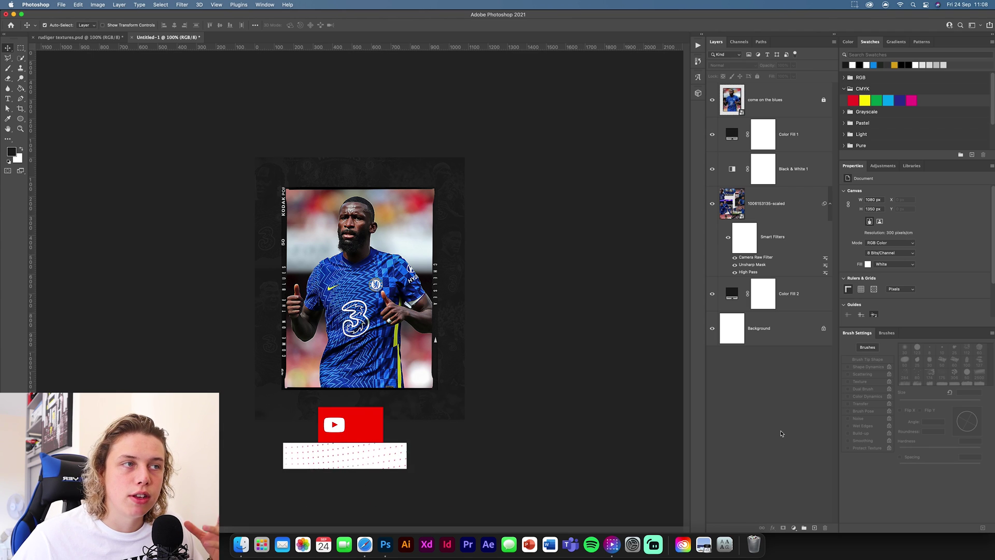
left_click(733, 137)
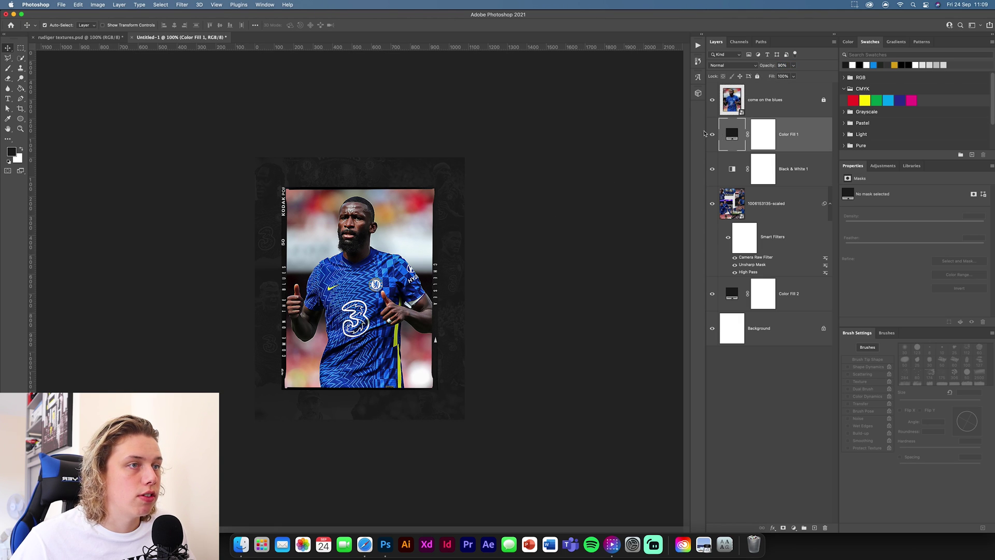
left_click(600, 236)
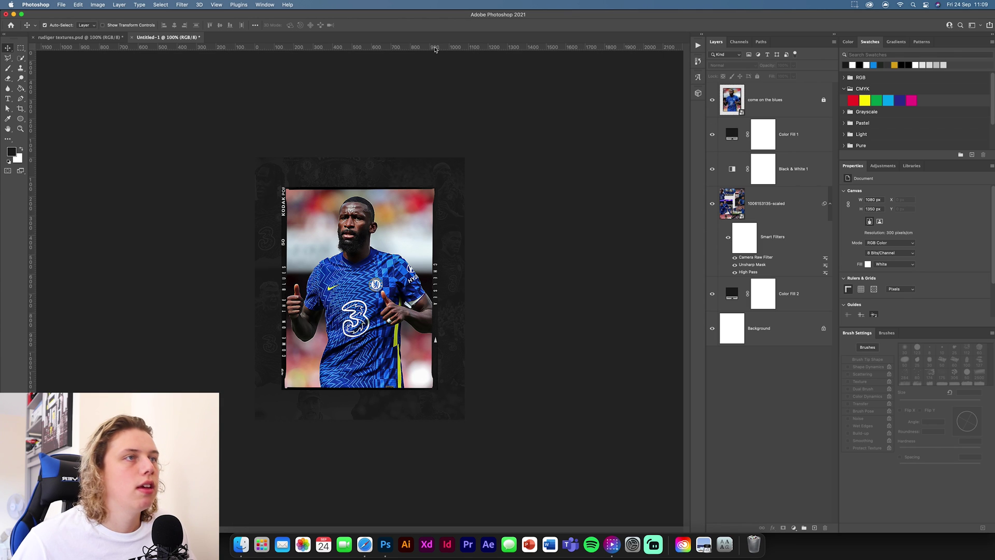
- Copy the dust and scratches layer from rudiger textures.psd to the top of the poster and fit it across the canvas
left_click(104, 39)
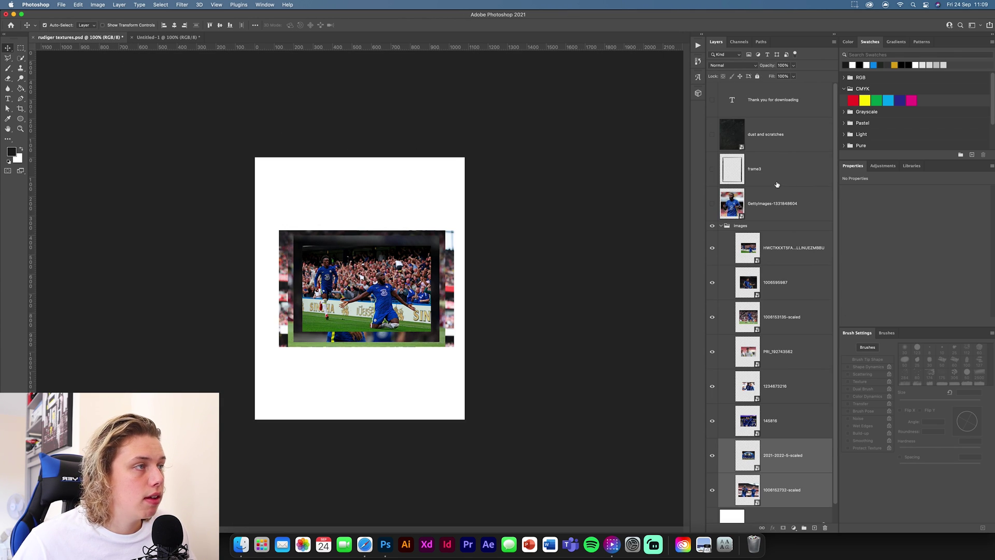
left_click(732, 169)
left_click(723, 138)
left_click(713, 135)
left_click_drag(792, 139, 396, 232)
key("super+t")
left_click(382, 25)
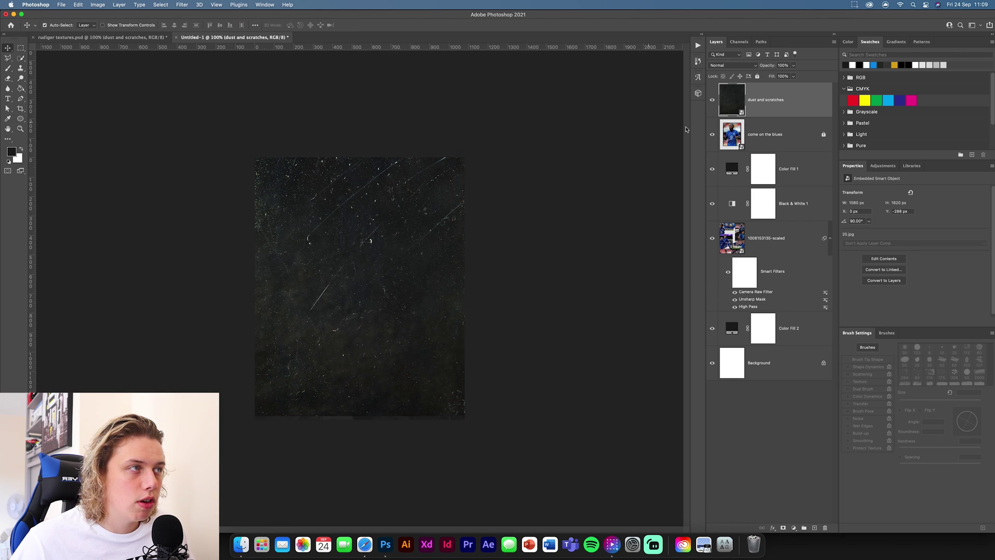
- Set the dust and scratches layer to Screen blending and lower its opacity to a subtle level
left_click(732, 65)
left_click(723, 133)
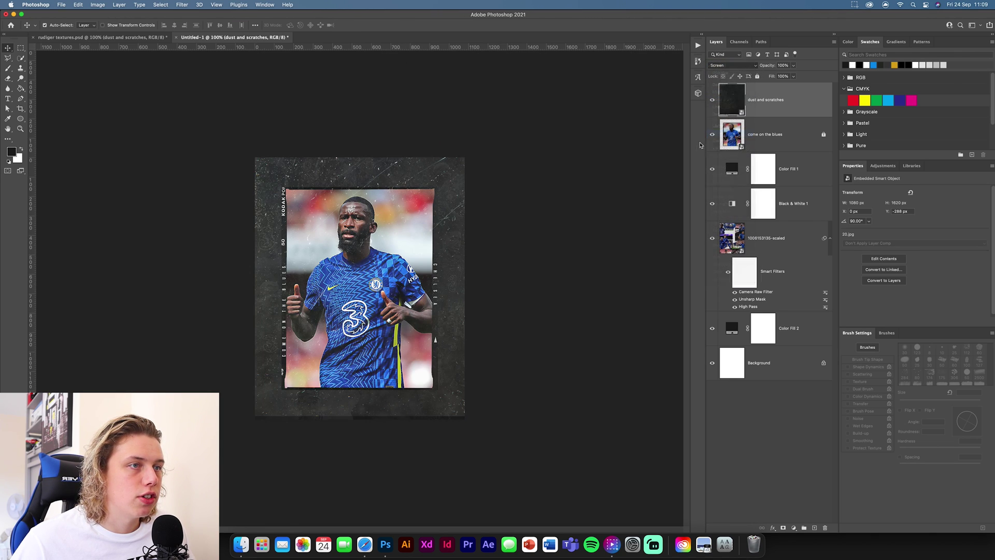
key("3")
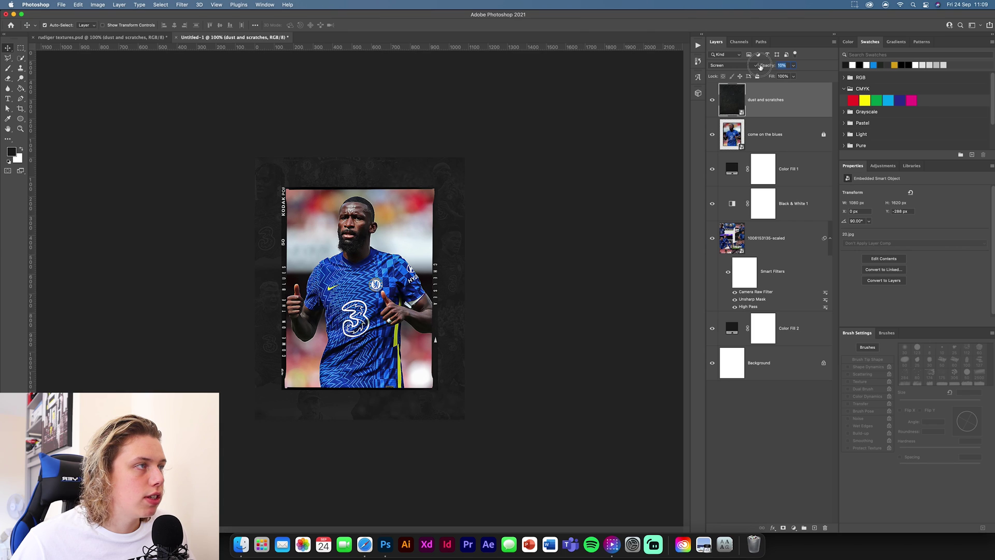
left_click(570, 314)
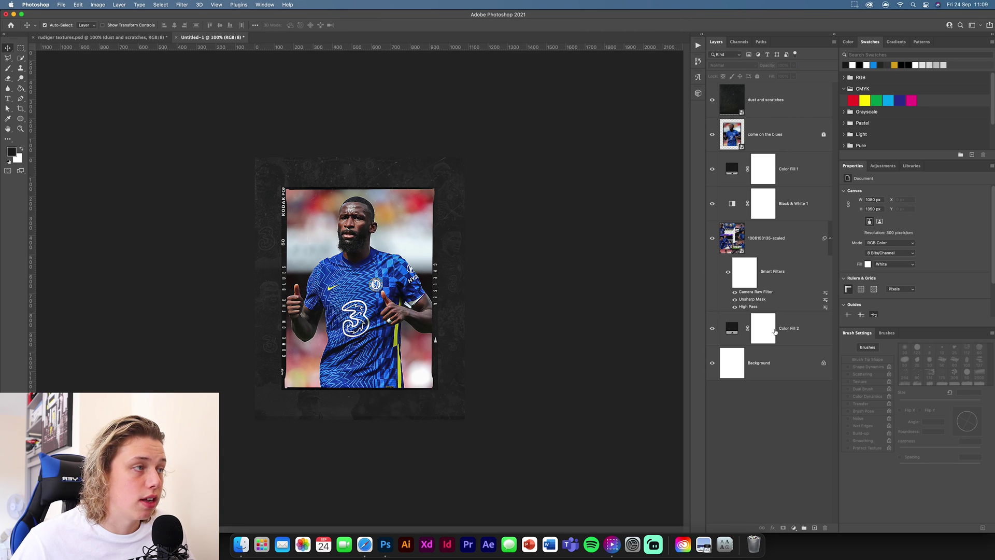
- Adjust the placement of the dust and scratches texture over the poster with Free Transform
left_click(771, 241)
left_click(731, 107)
key("ctrl+t")
left_click(382, 25)
left_click(503, 240)
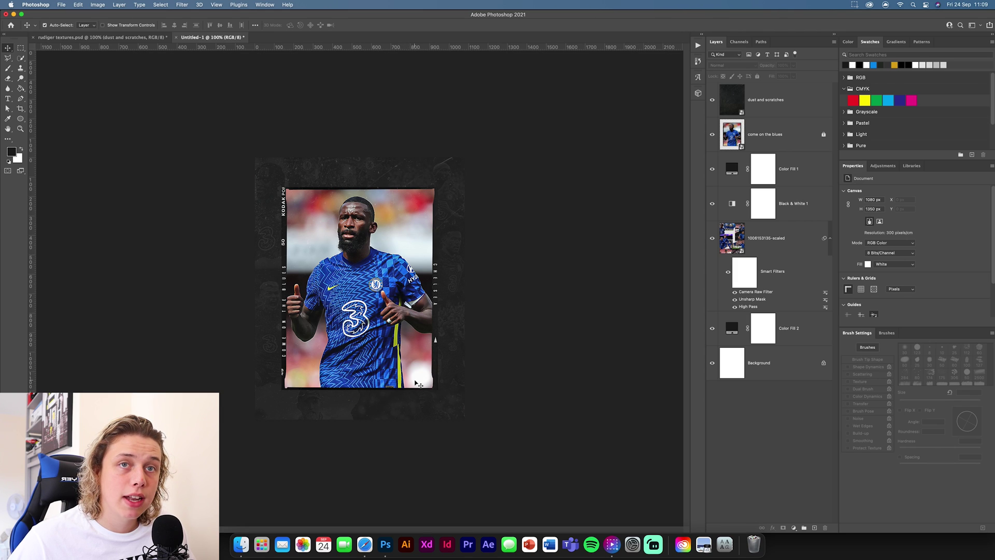
- Draw a rectangle about 544 × 136 px across the framed photo's lower right edge and fill it with the blue swatch
left_click_drag(18, 123, 57, 120)
left_click_drag(344, 352, 449, 377)
left_click(875, 65)
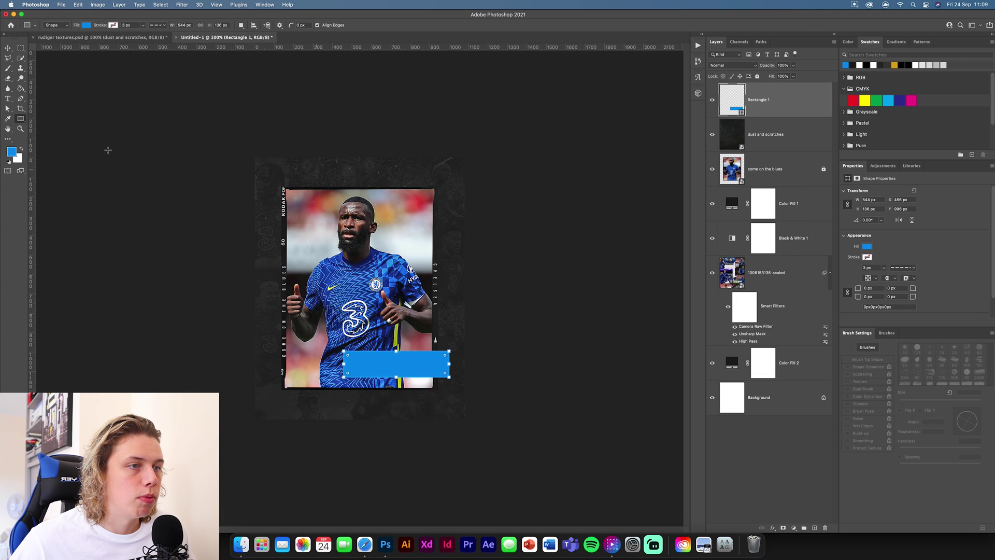
- Add the text PHOTO in blue #0691ed and the Anton font at 6 pt, just above the blue rectangle
left_click(11, 151)
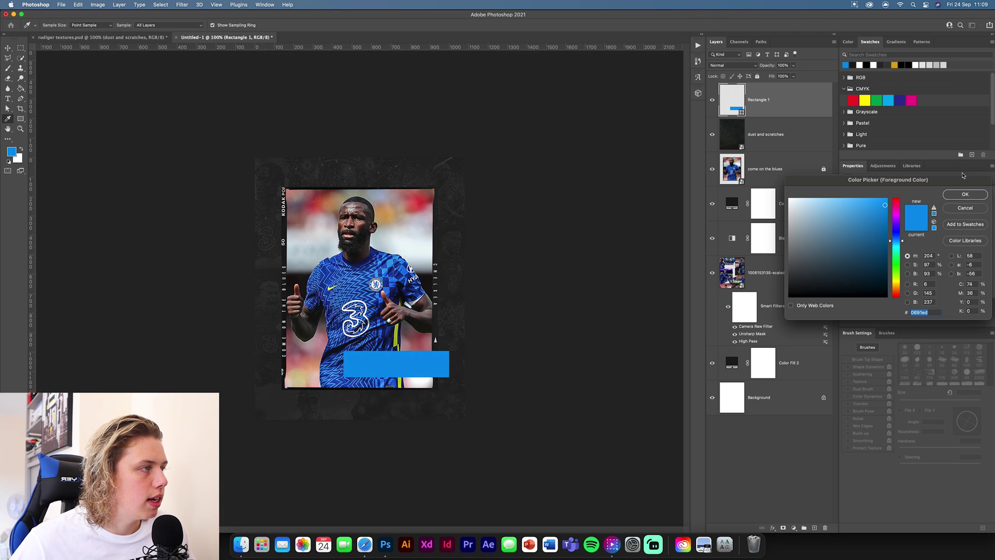
left_click(966, 194)
left_click(8, 98)
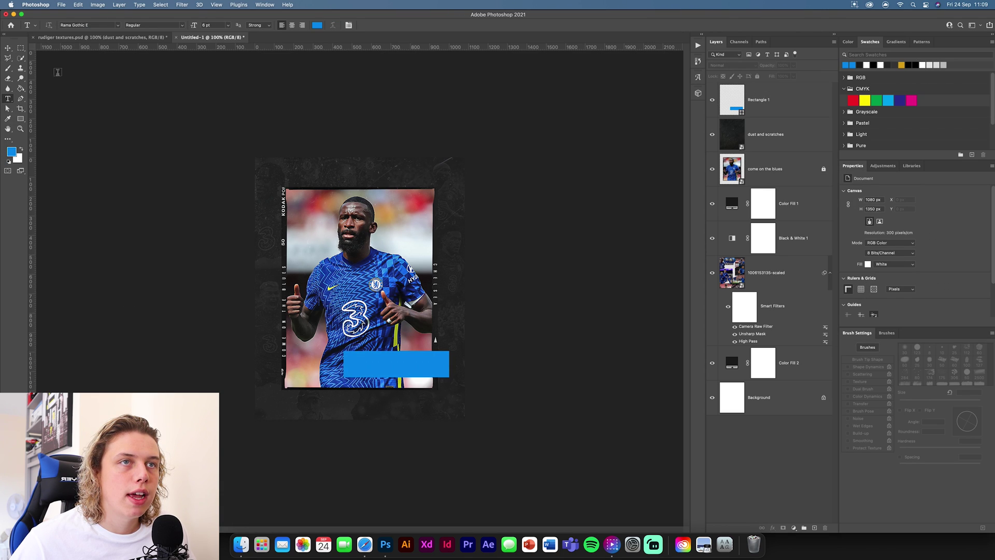
left_click(119, 26)
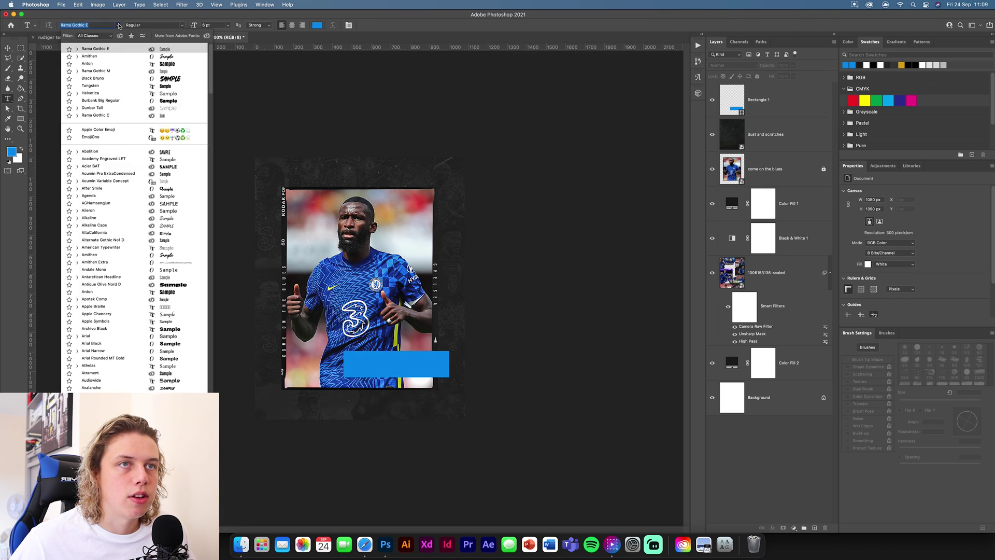
left_click(110, 61)
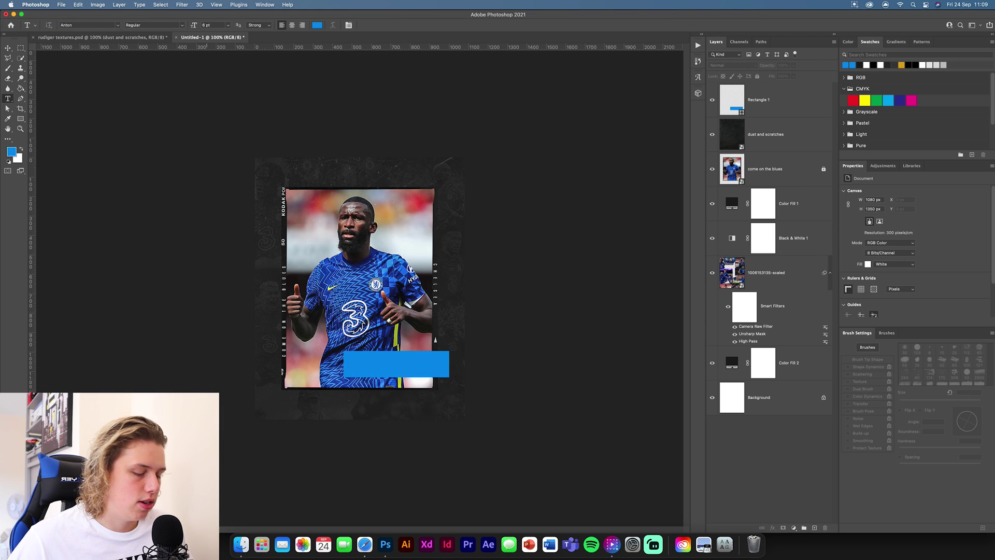
key("super+equal")
key("super+equal")
scroll(253, 343, "down", 5)
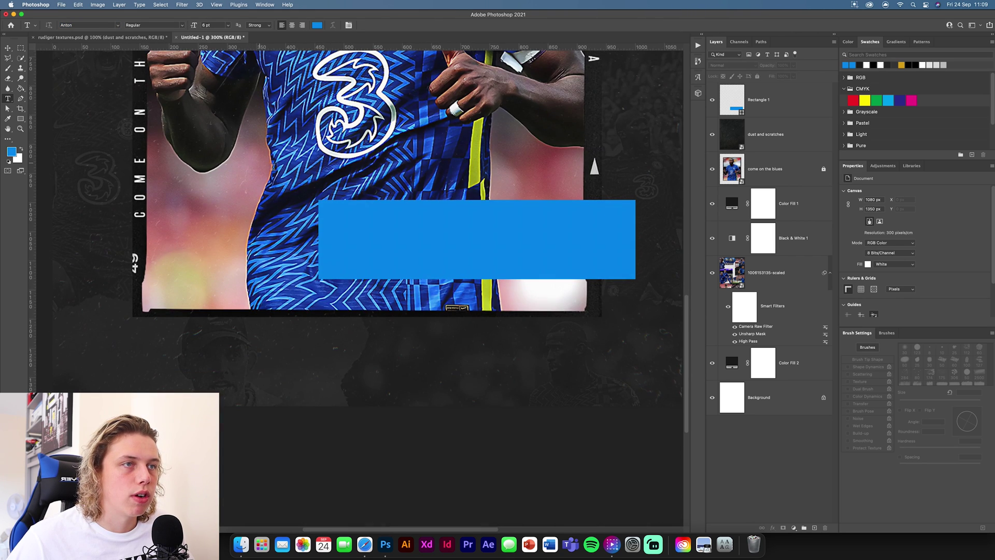
left_click(315, 165)
type("PHOTO")
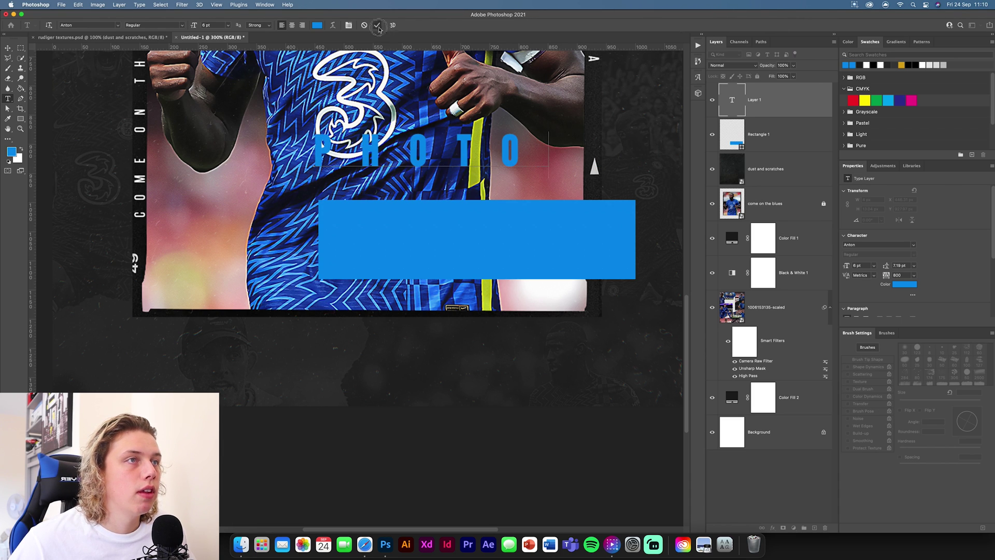
left_click(377, 25)
- Set the PHOTO text's tracking to 0
left_click(894, 276)
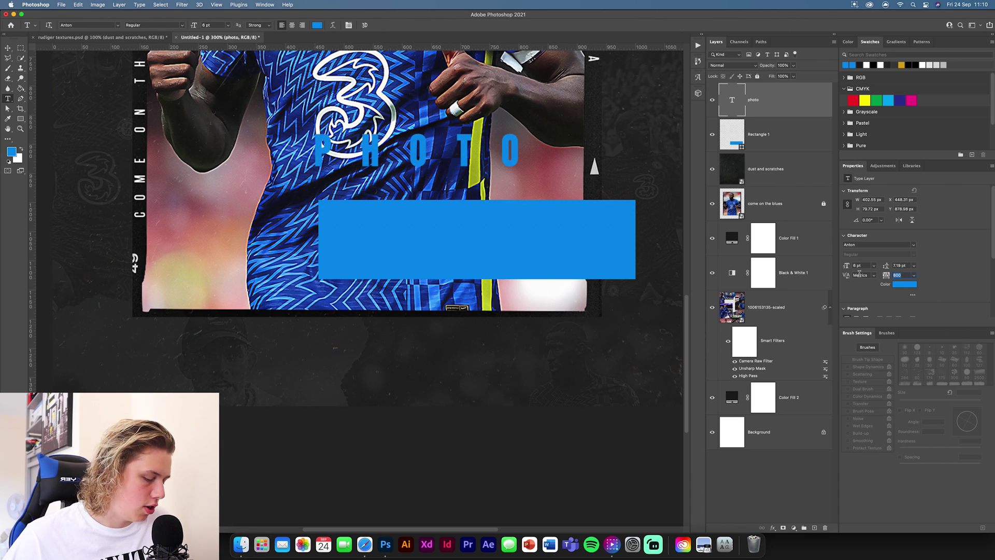
type("0")
key("Return")
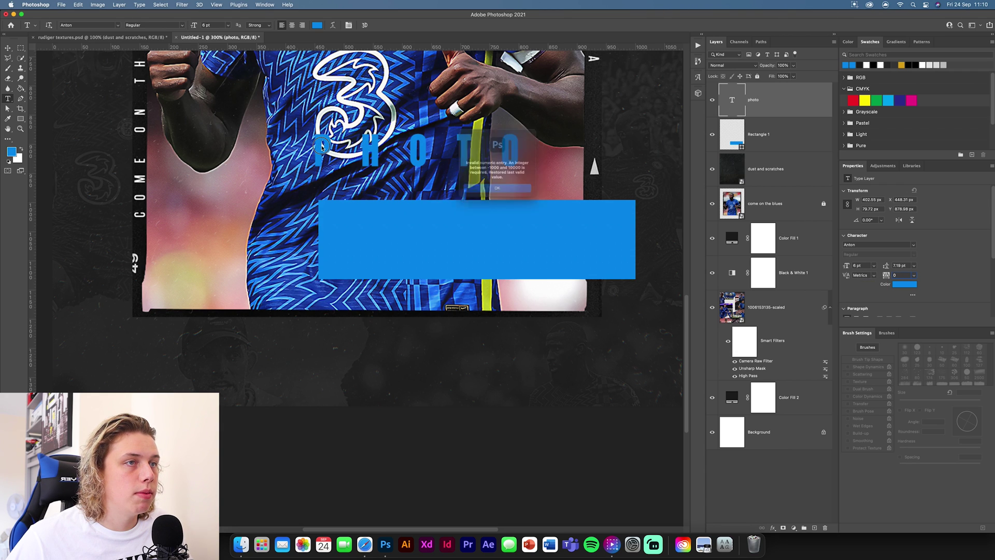
left_click(515, 197)
- Make PHOTO white and enlarge it to 10.84 pt on the blue rectangle, with a matching OF THE text above it
key("v")
left_click(867, 66)
left_click_drag(363, 153, 434, 186)
key("ctrl+t")
key("Return")
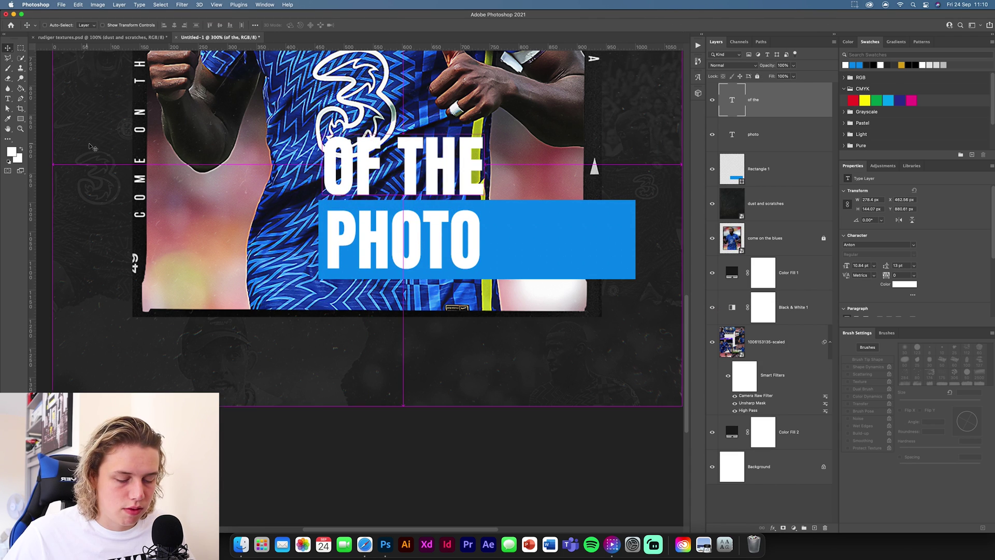
- Rotate the OF THE text 90° and shrink it to about 37% so it stands directly beside PHOTO at the same height
left_click_drag(363, 118, 363, 116)
key("ctrl+t")
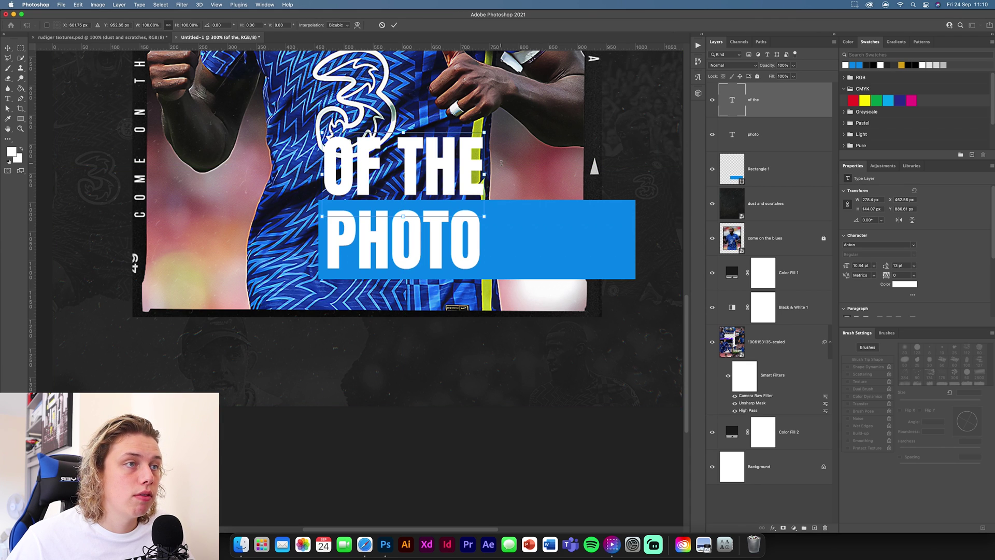
left_click_drag(500, 163, 503, 244)
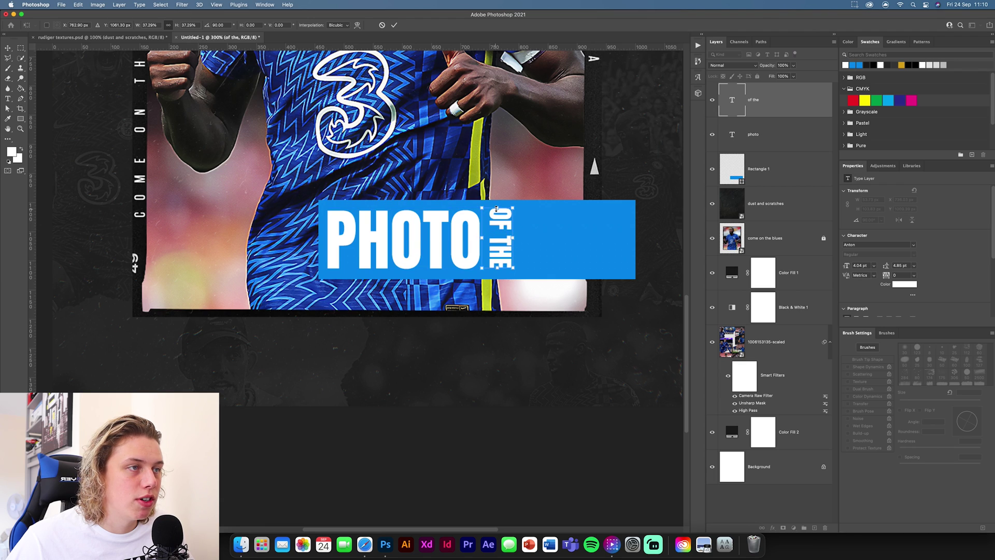
left_click_drag(497, 209, 498, 209)
left_click_drag(499, 268, 498, 269)
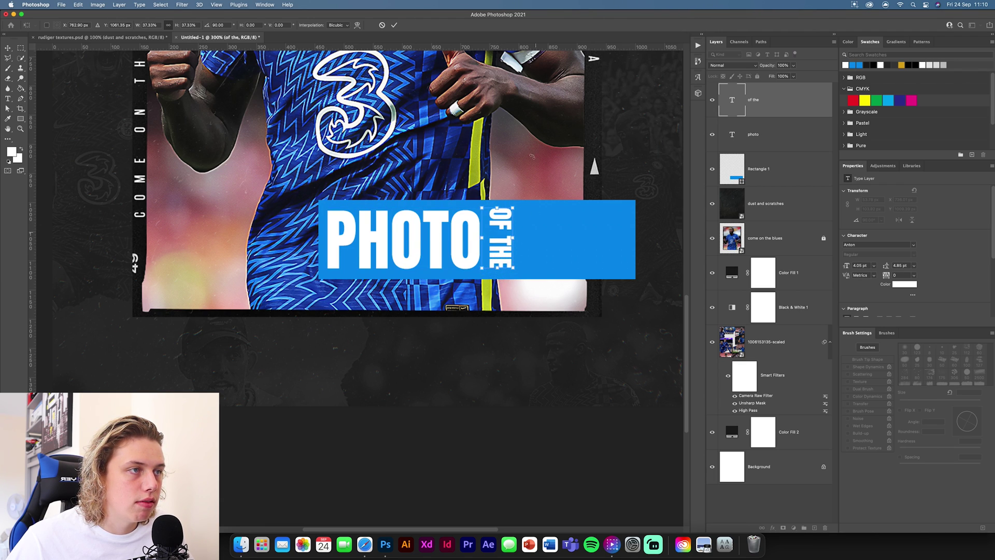
key("Return")
- Duplicate PHOTO to the far side of OF THE and change the copy's text to MATCH
left_click_drag(457, 236, 651, 247)
double_click(620, 244)
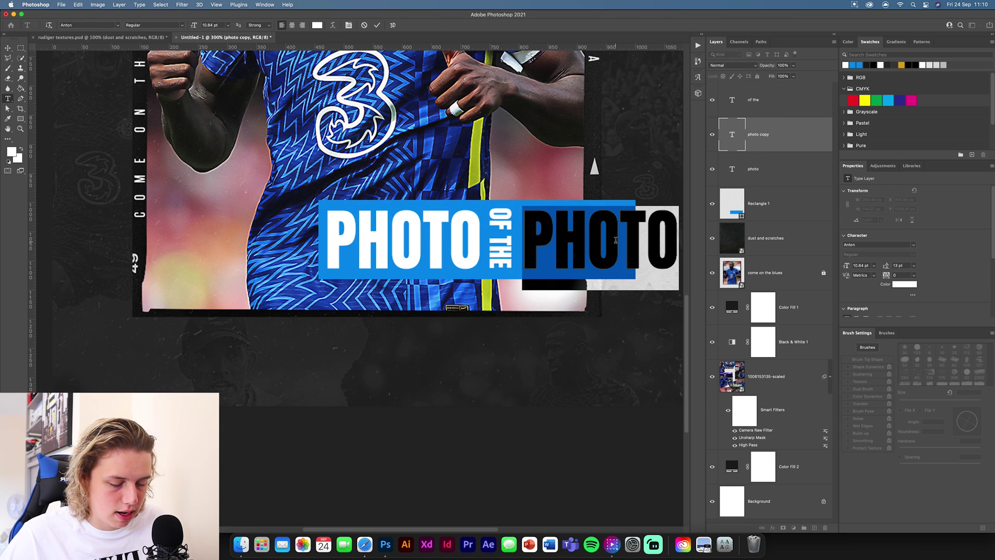
type("MATCH")
left_click(379, 26)
key("v")
scroll(549, 350, "right", 5)
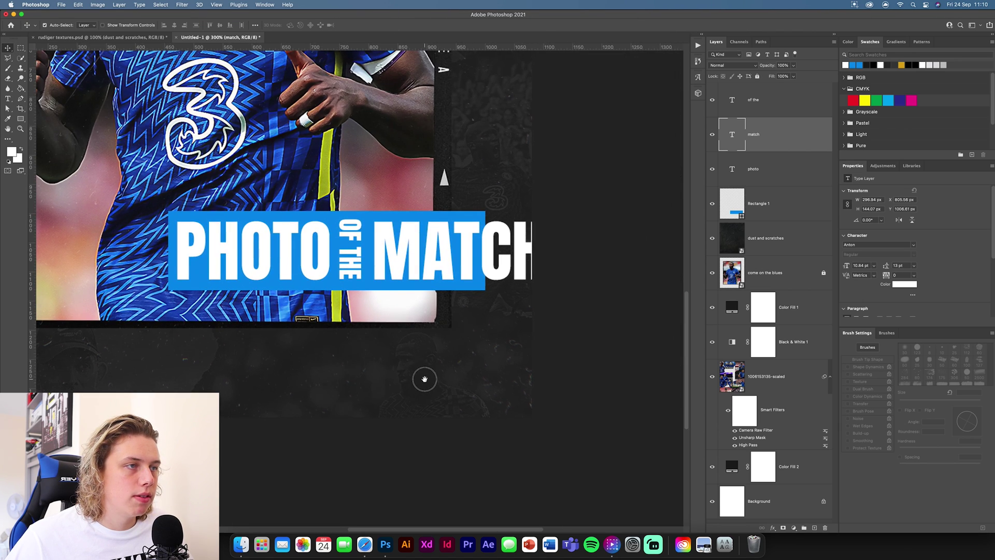
key("ctrl+t")
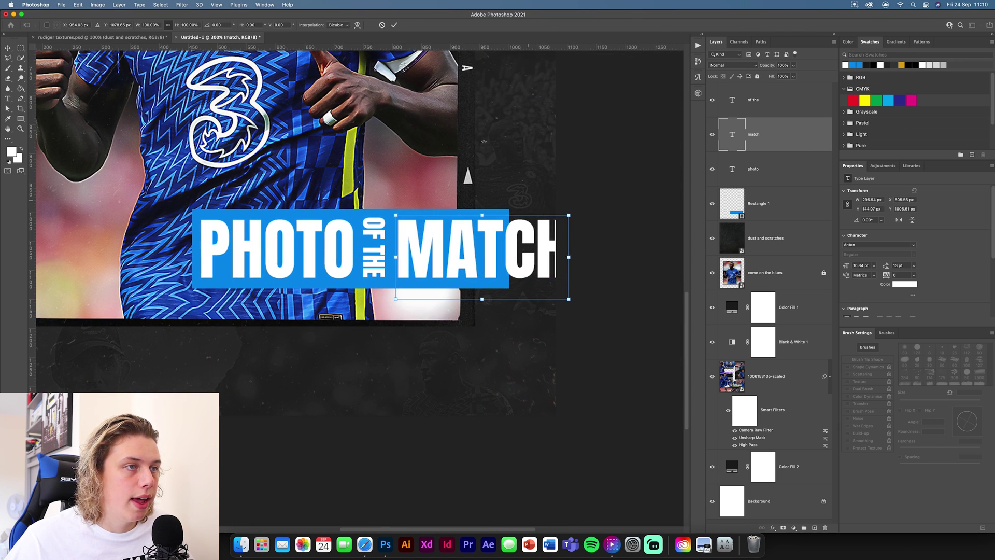
left_click(394, 25)
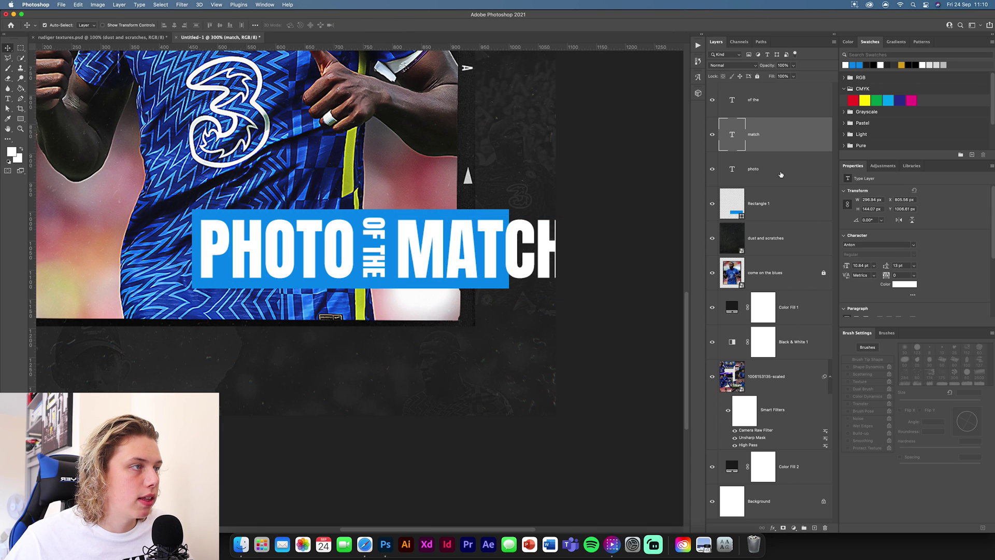
- Widen the blue rectangle to 647 px behind the whole PHOTO OF THE MATCH lettering and shift the banner back inside the canvas
left_click(775, 207)
key("ctrl+t")
left_click_drag(511, 253, 453, 252)
key("Return")
left_click(768, 103, "shift")
key("ctrl+t")
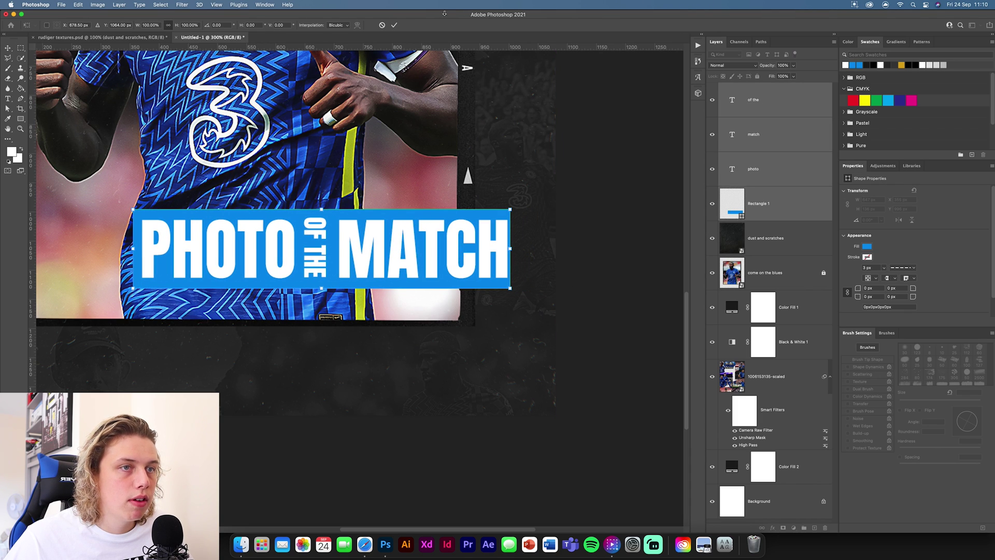
left_click(394, 26)
- Convert the photo, match and of the text layers into a single smart object
left_click(777, 171)
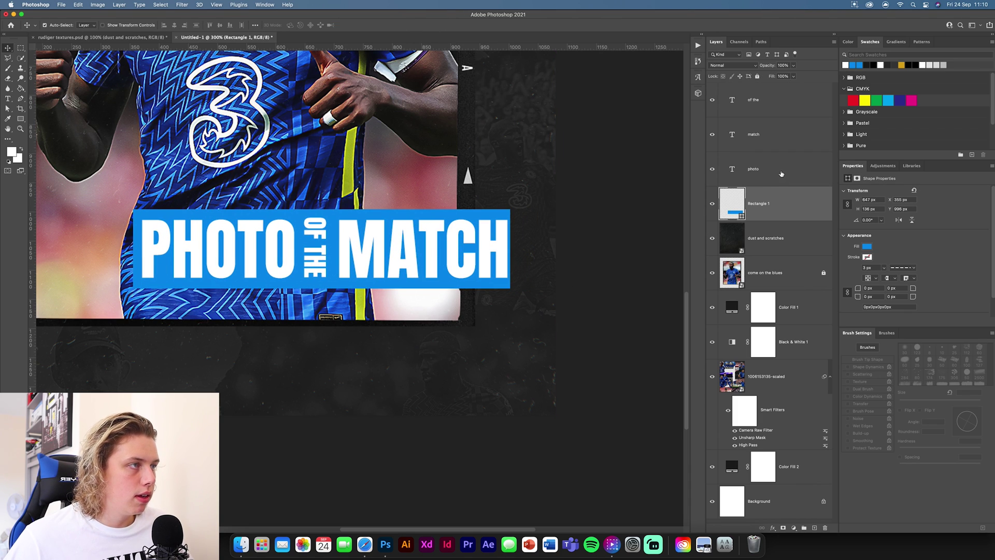
left_click(773, 106, "shift")
left_click(243, 26)
right_click(764, 98)
left_click(798, 200)
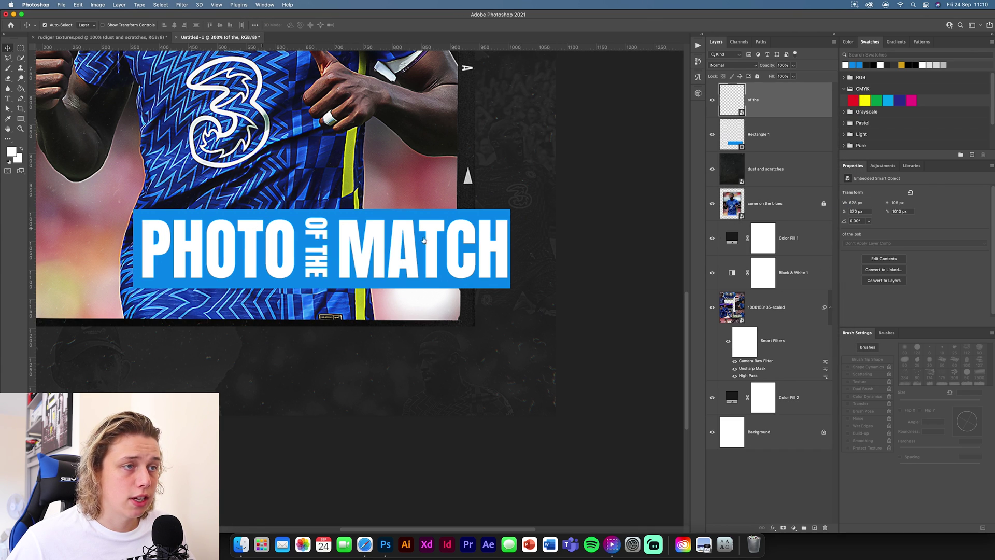
- Center the lettering smart object horizontally and vertically on the blue rectangle
left_click(774, 149, "shift")
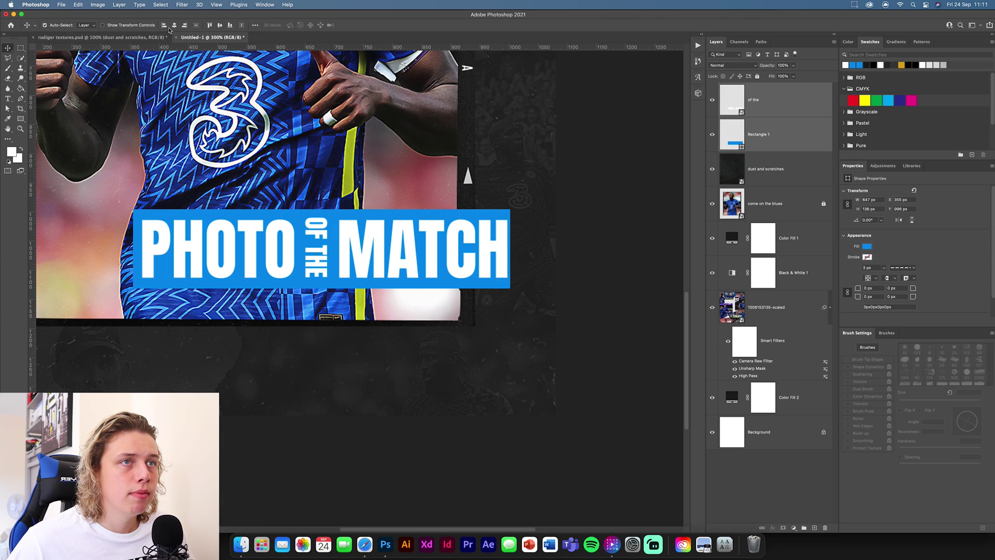
left_click(174, 25)
left_click(221, 25)
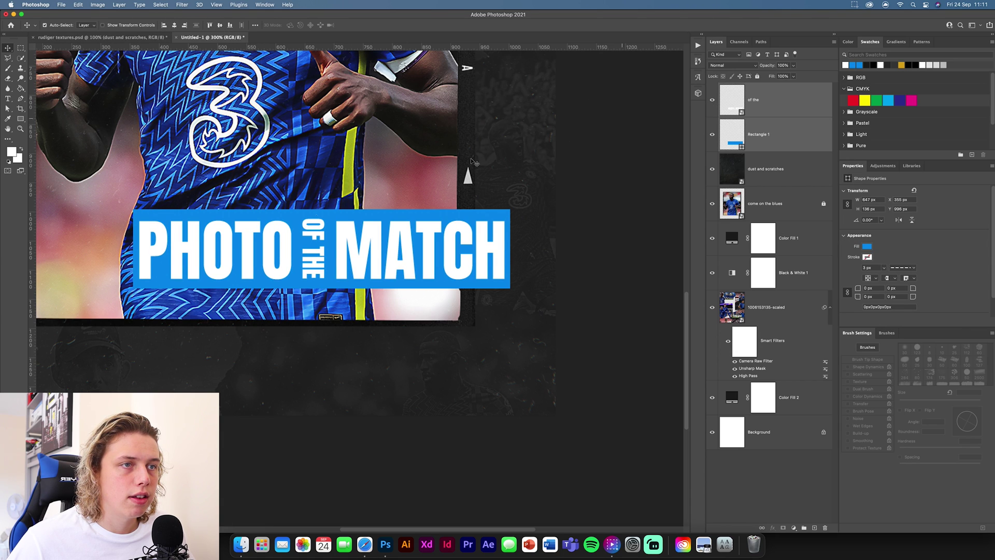
- Convert the lettering and blue rectangle into one smart object and place it beneath the dust and scratches layer
right_click(801, 135)
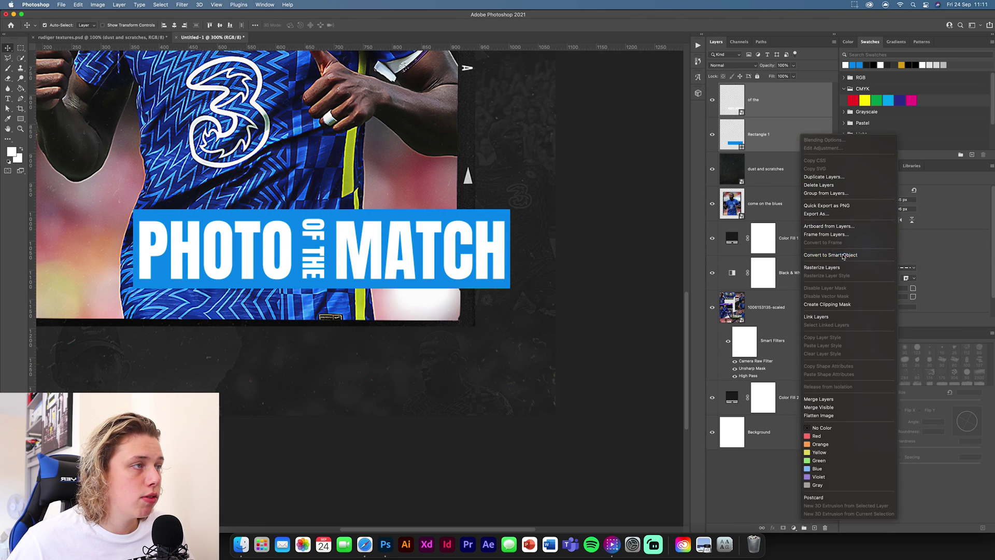
left_click(831, 255)
left_click_drag(781, 108, 779, 143)
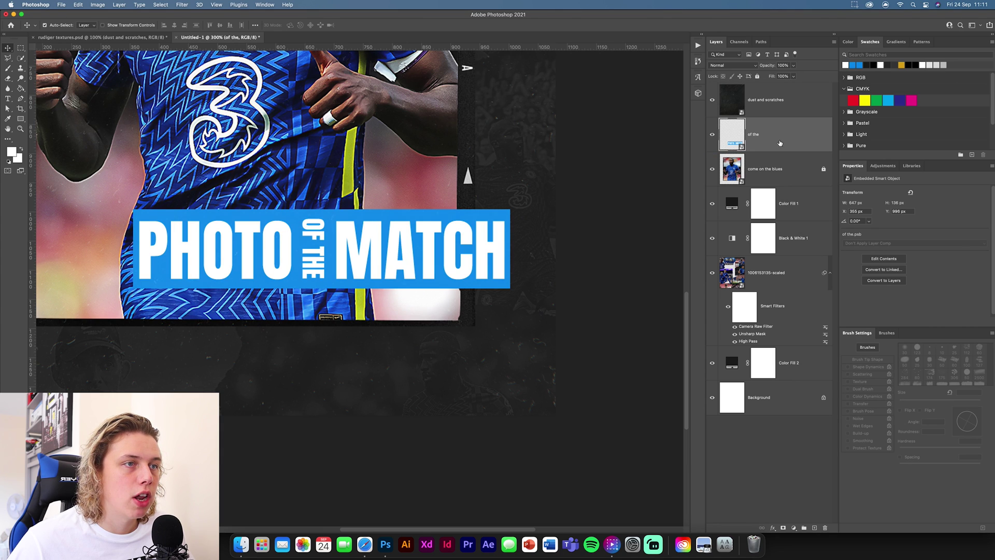
- Rotate the PHOTO OF THE MATCH banner about 5.5° clockwise and shift it over the framed photo's lower right corner
key("super")
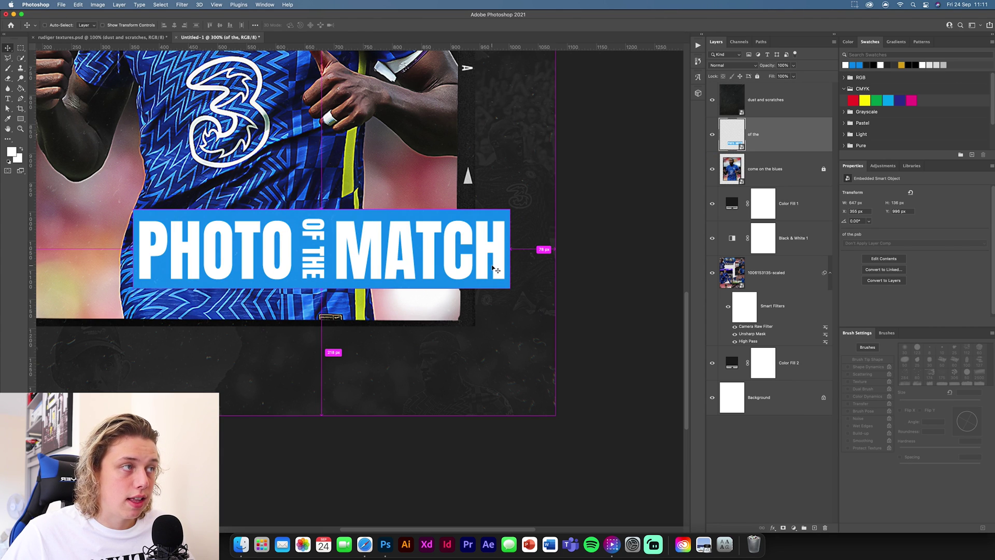
key("super+t")
left_click_drag(523, 250, 528, 267)
left_click_drag(327, 243, 356, 263)
left_click(389, 26)
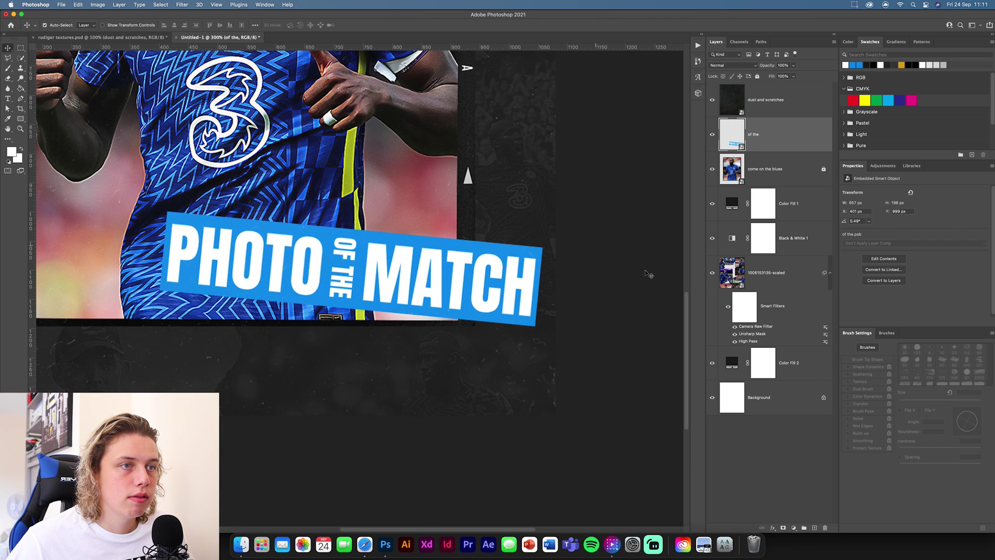
key("super+minus")
key("super+minus")
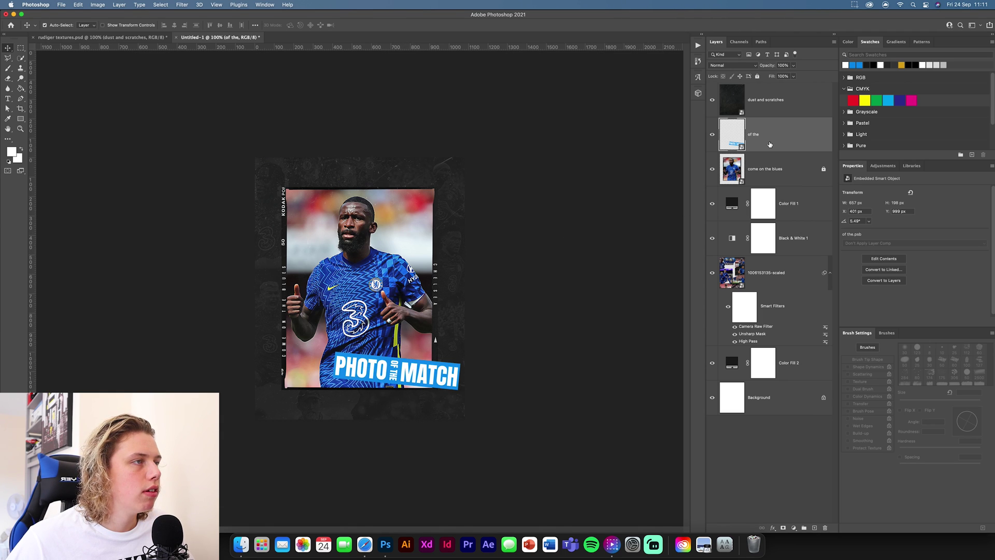
- Stamp all visible layers into a new layer above dust and scratches and open it in the Camera Raw Filter
left_click(809, 110)
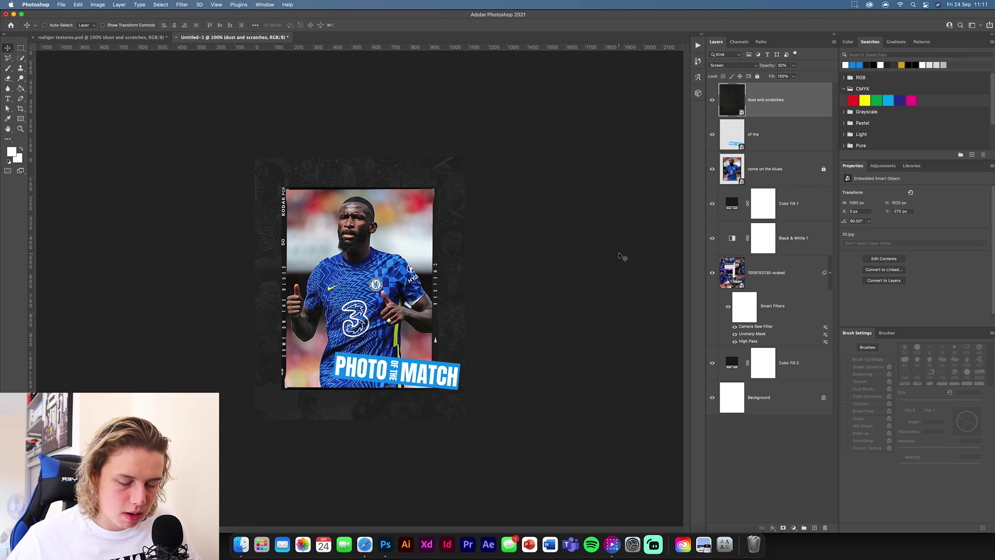
key("super+alt+shift+e")
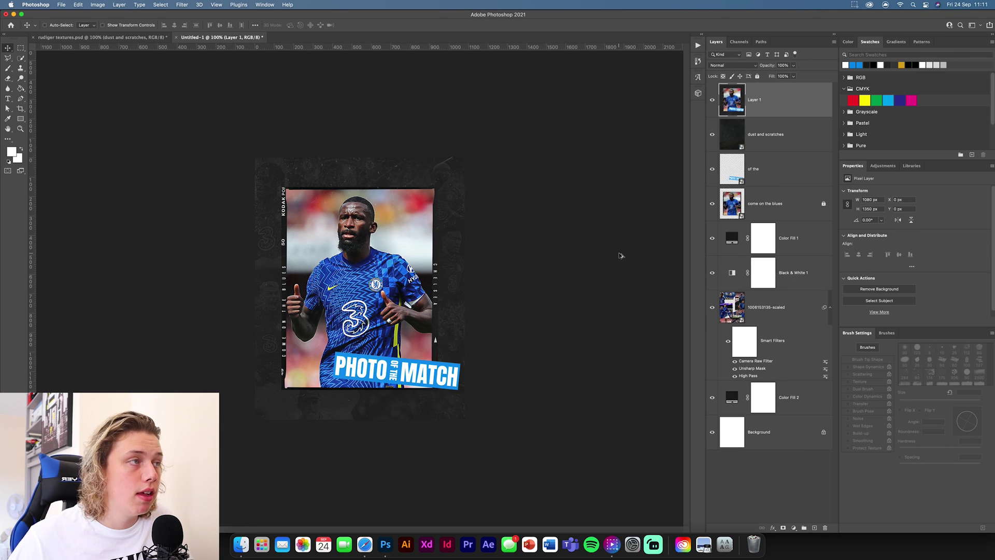
left_click(182, 4)
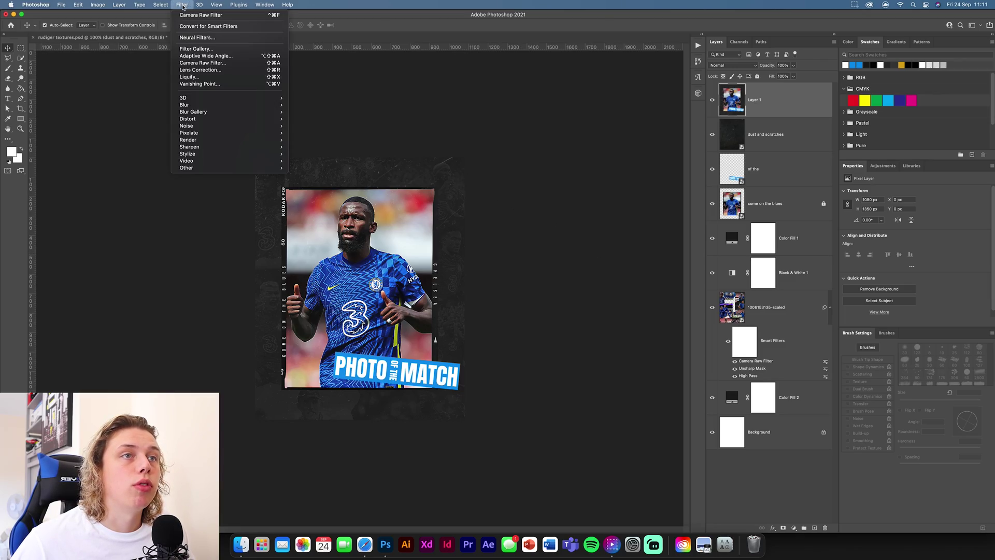
left_click(198, 63)
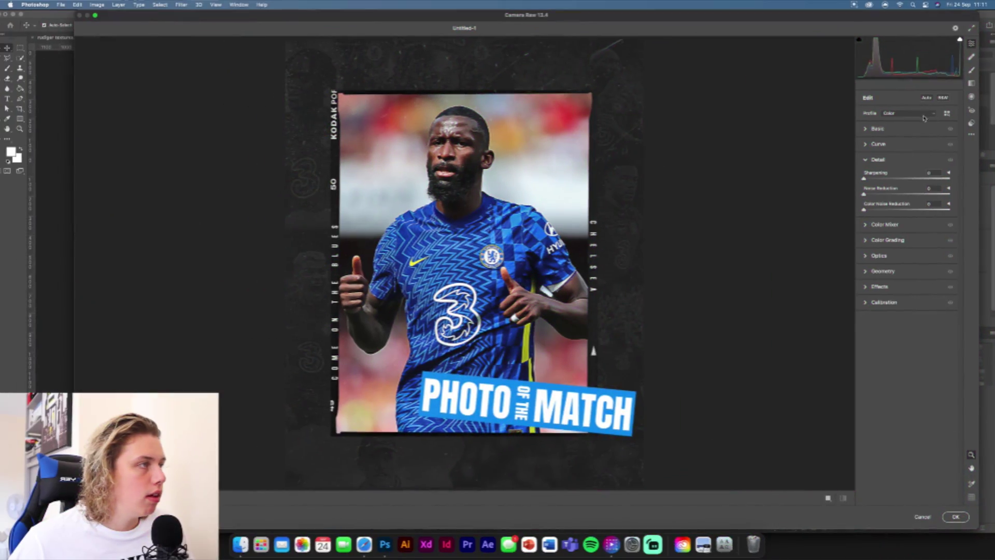
- Set exposure +0.20, contrast +60, highlights -28, shadows +30, whites -31, blacks +29, texture +30, clarity +20, dehaze +10, vibrance +7 and saturation +10
left_click(920, 129)
mouse_move(907, 192)
left_mouse_down()
mouse_move(935, 207)
mouse_move(909, 193)
left_mouse_up()
left_click_drag(911, 214, 921, 277)
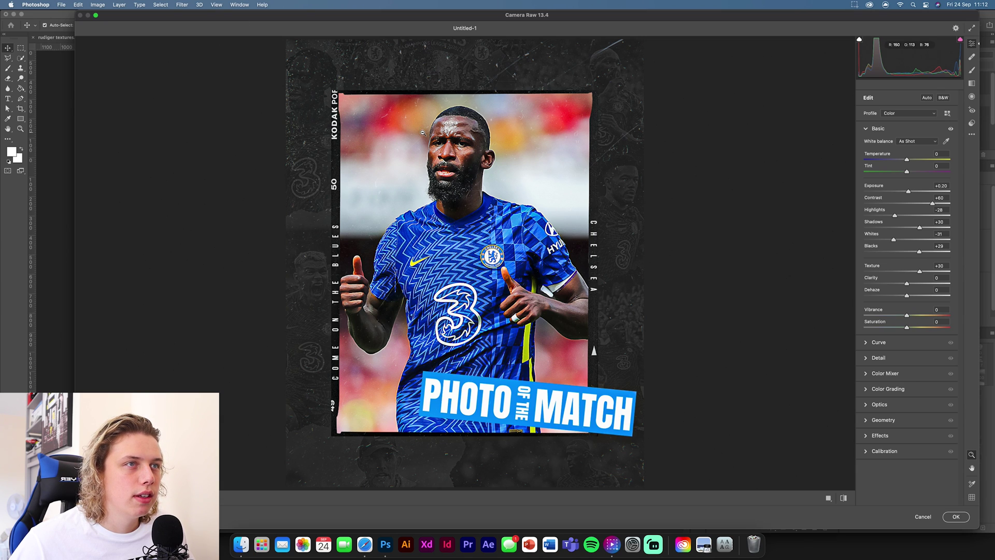
left_click_drag(907, 285, 914, 329)
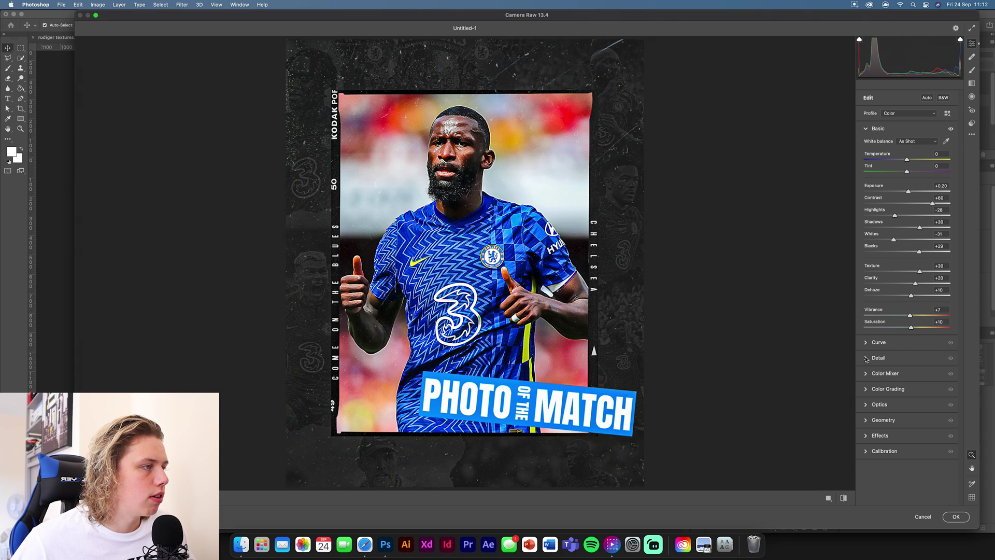
- Shape a slight S-curve by lowering a shadow point and raising a highlight point at input 232 to output 235
left_click(875, 343)
left_click_drag(885, 231, 887, 234)
left_click_drag(942, 175, 942, 173)
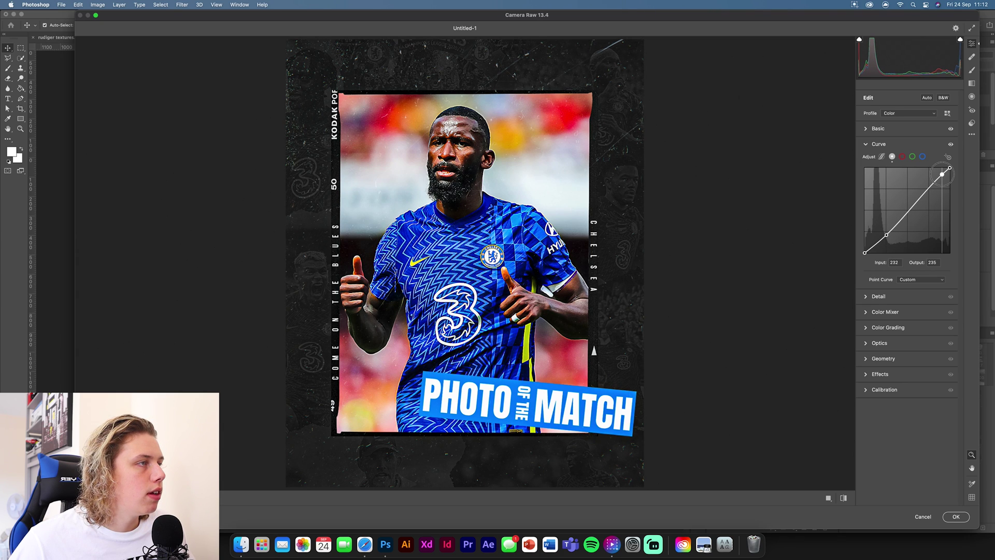
- Set sharpening to 48, noise reduction to 30 and color noise reduction to 30
left_click(865, 296)
left_click_drag(864, 179, 892, 211)
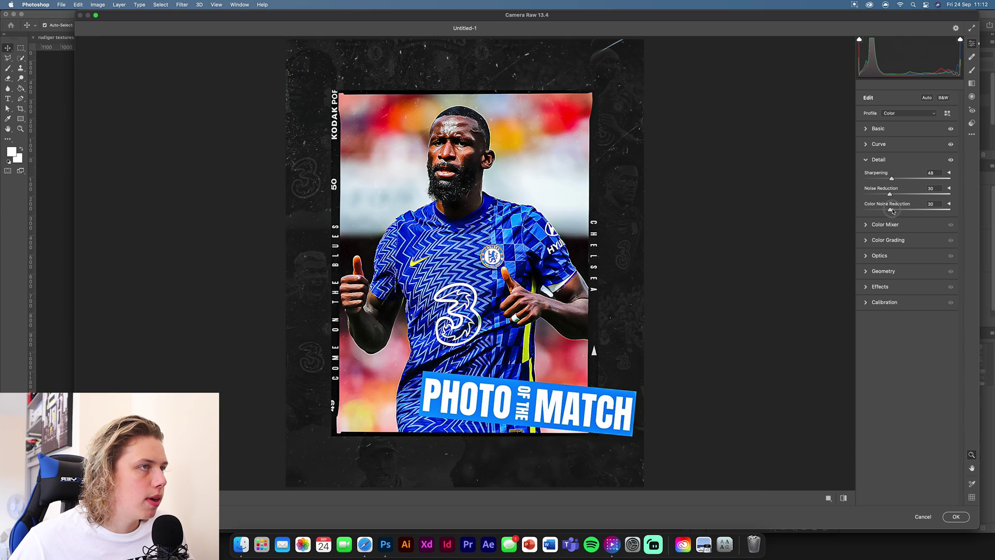
- In the Color Mixer, set the blues hue to -21 and slightly raise the aquas saturation
left_click(902, 224)
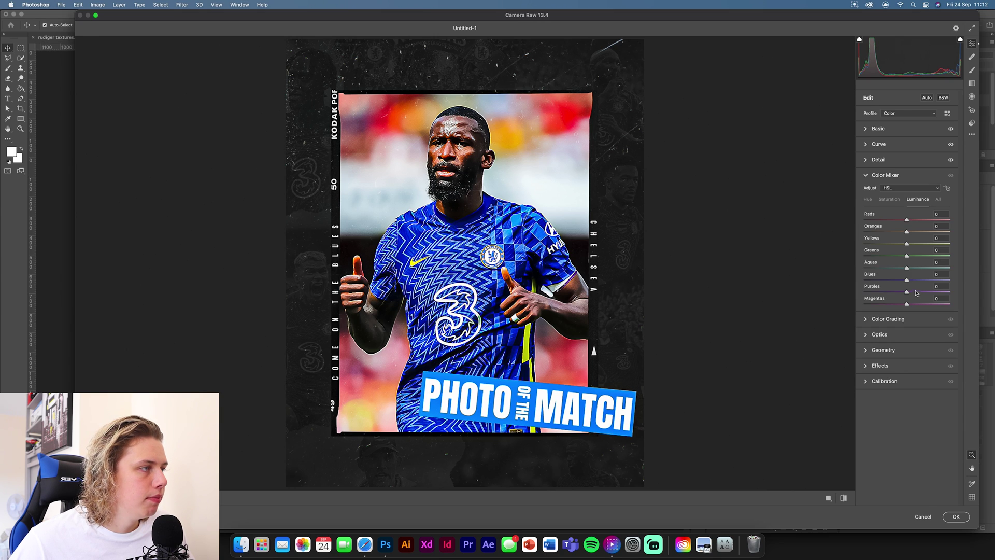
left_click(869, 199)
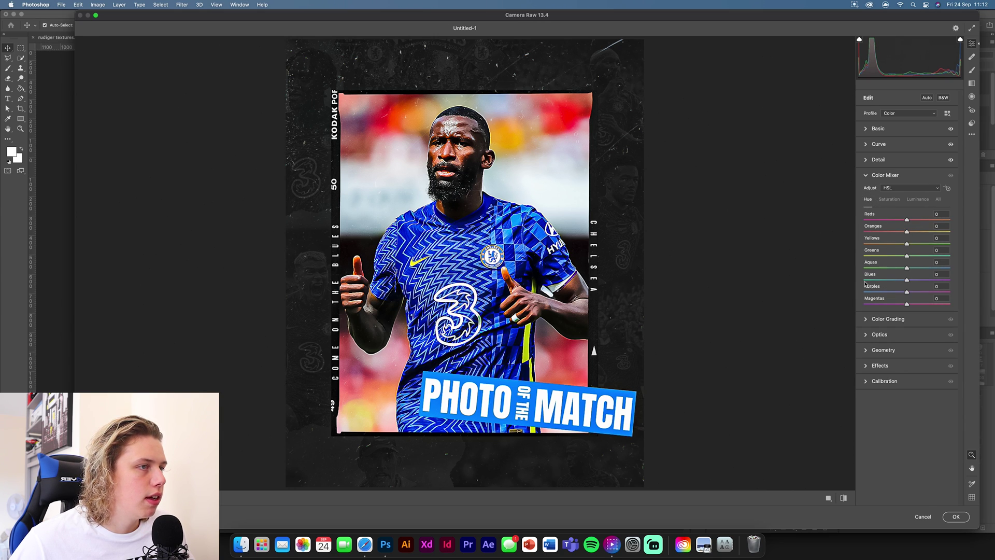
left_click_drag(908, 281, 898, 282)
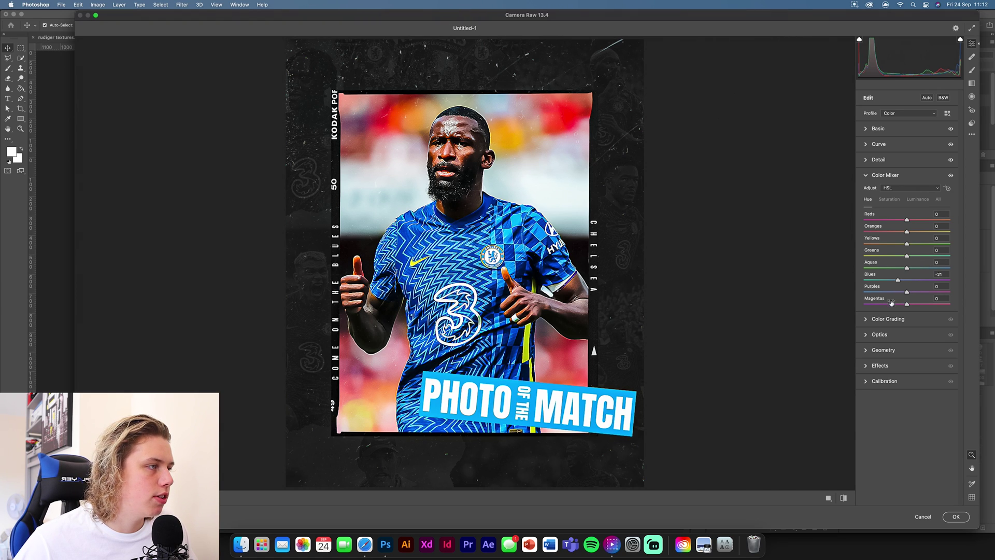
left_click(889, 199)
left_click_drag(907, 268, 912, 268)
- Add film grain of 20 and a slight vignette of -9 to the poster
left_click(888, 319)
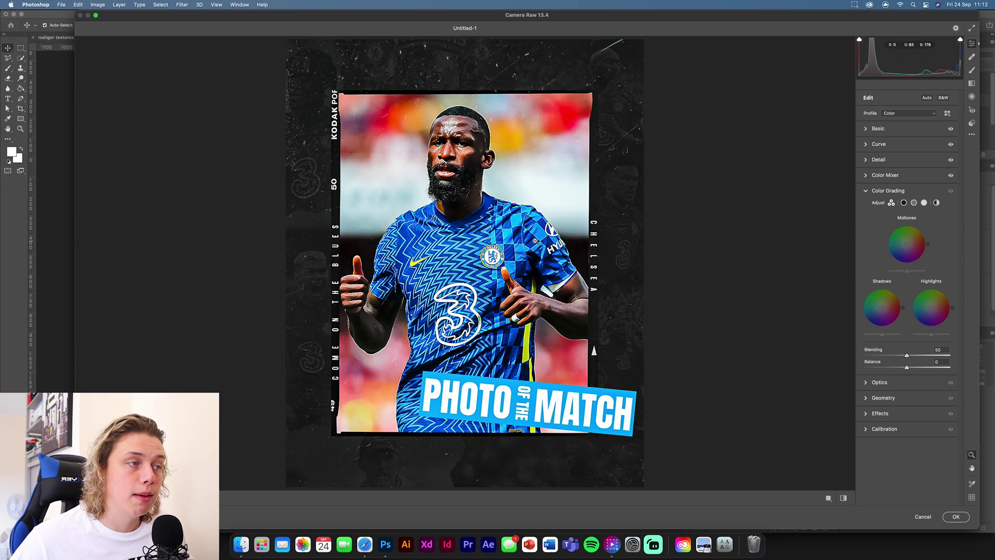
left_click(881, 413)
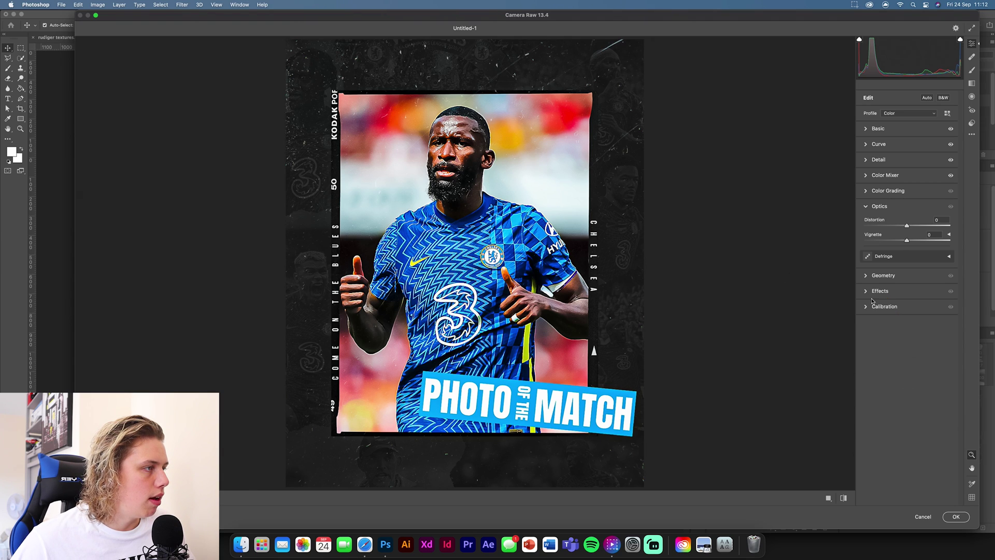
left_click_drag(864, 256, 882, 257)
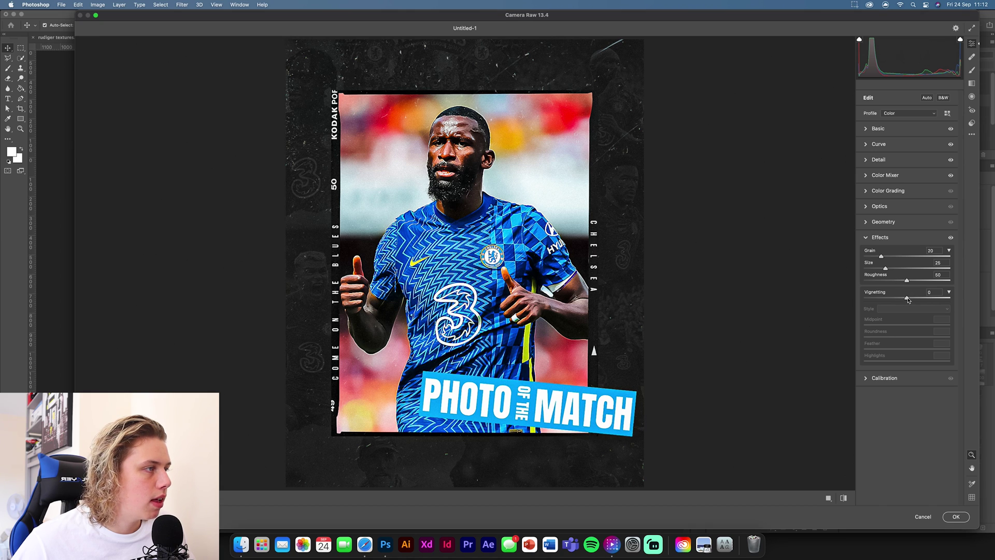
left_click_drag(908, 299, 905, 300)
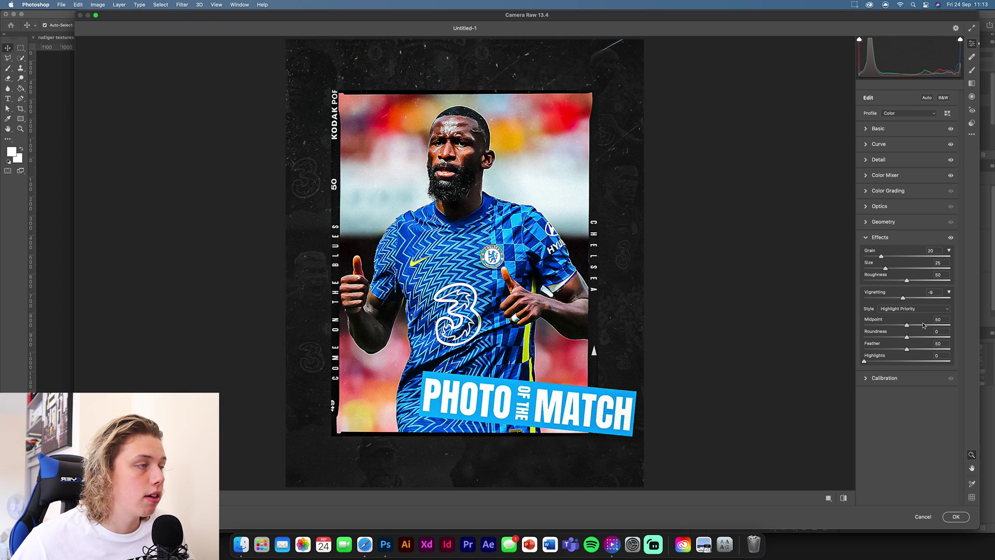
- Set the blue primary saturation to +22 in Calibration, compare before and after side by side, and apply the Camera Raw grading
left_click(865, 379)
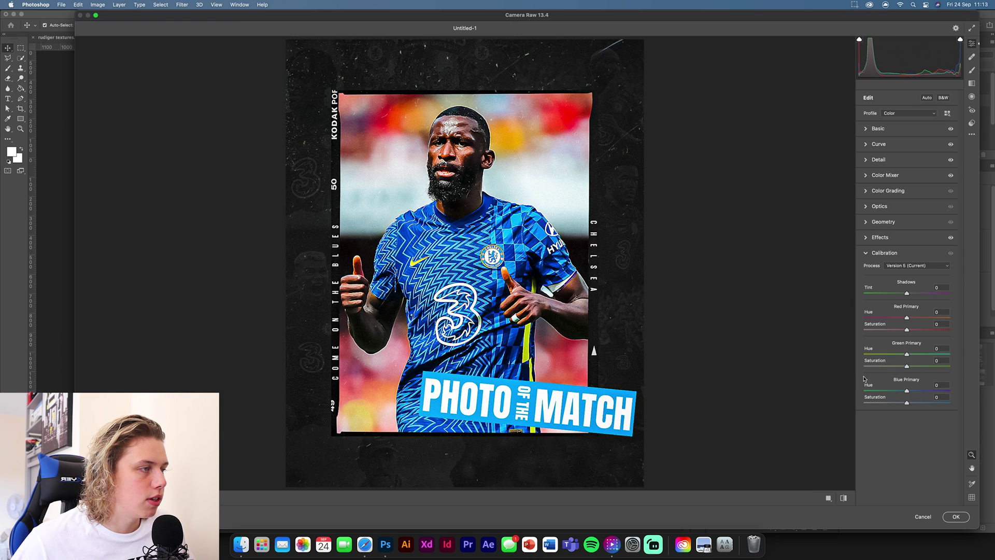
left_click_drag(907, 403, 916, 409)
left_click(828, 498)
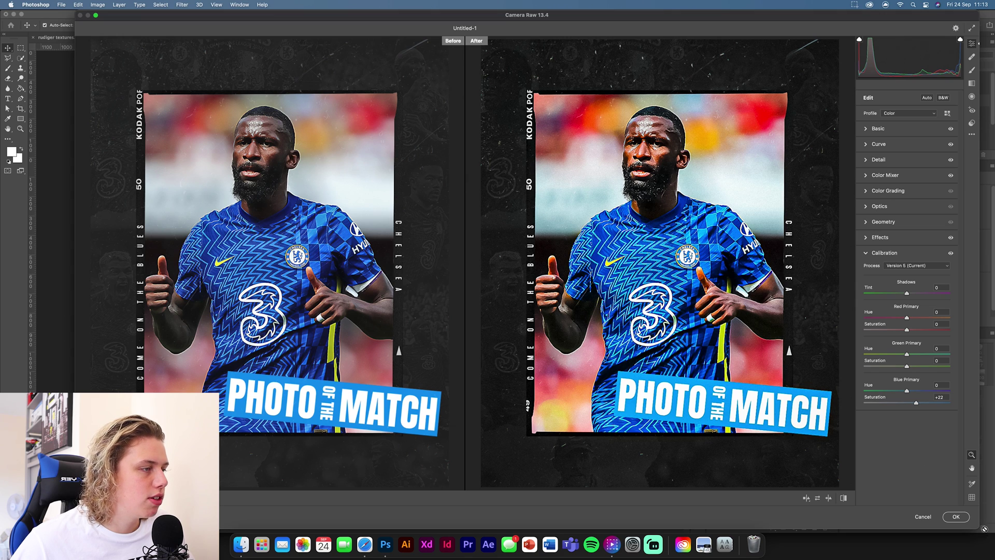
left_click(956, 517)
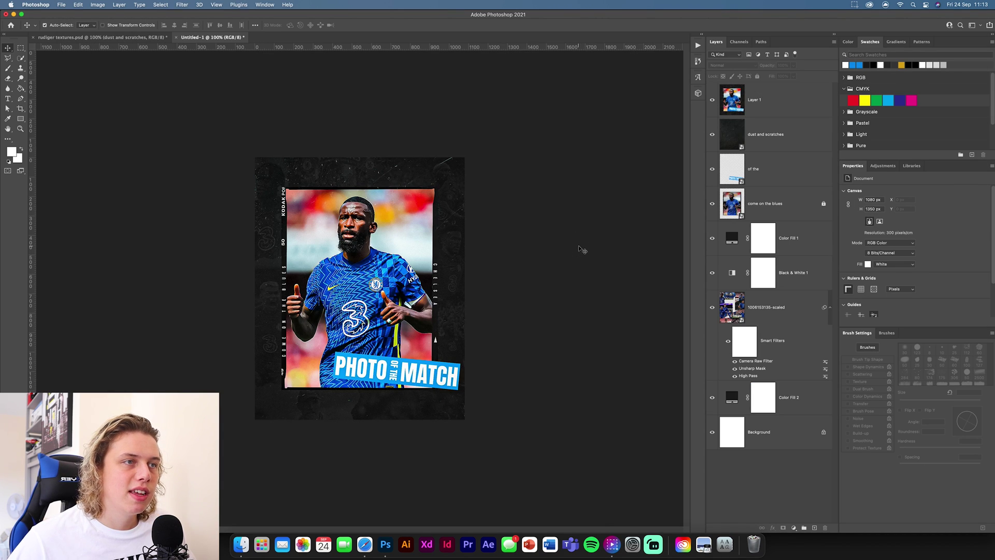